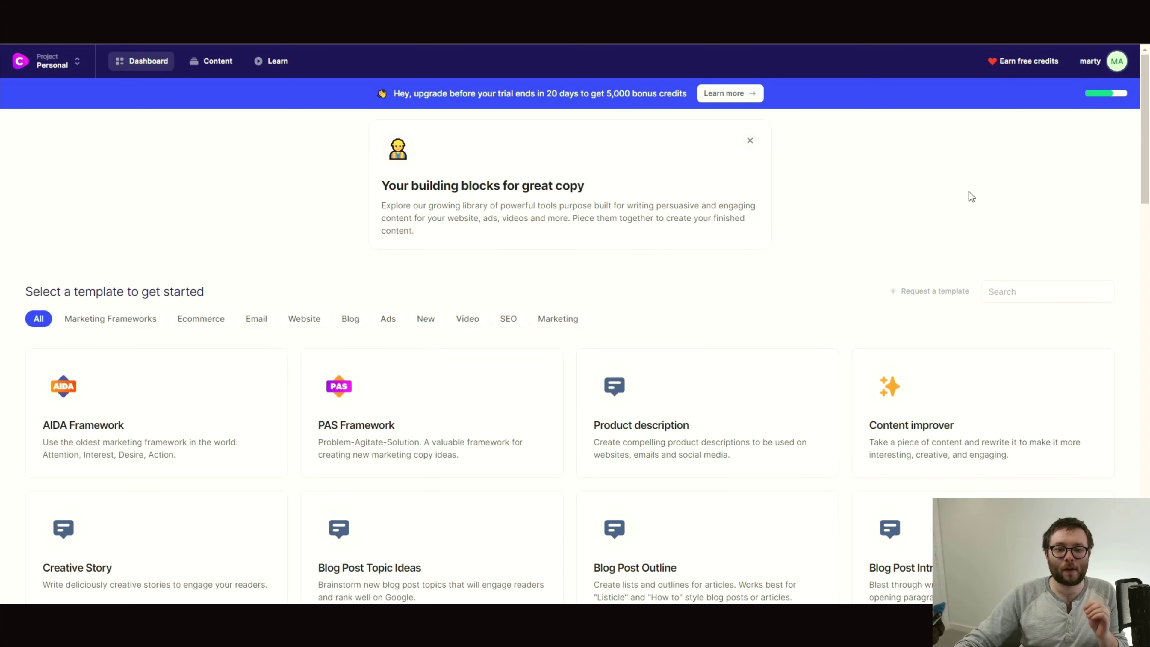
Upgrade the trial subscription to the Pro unlimited plan for one team member and confirm the plan
{"action": "left_click", "coordinate": [731, 104]}
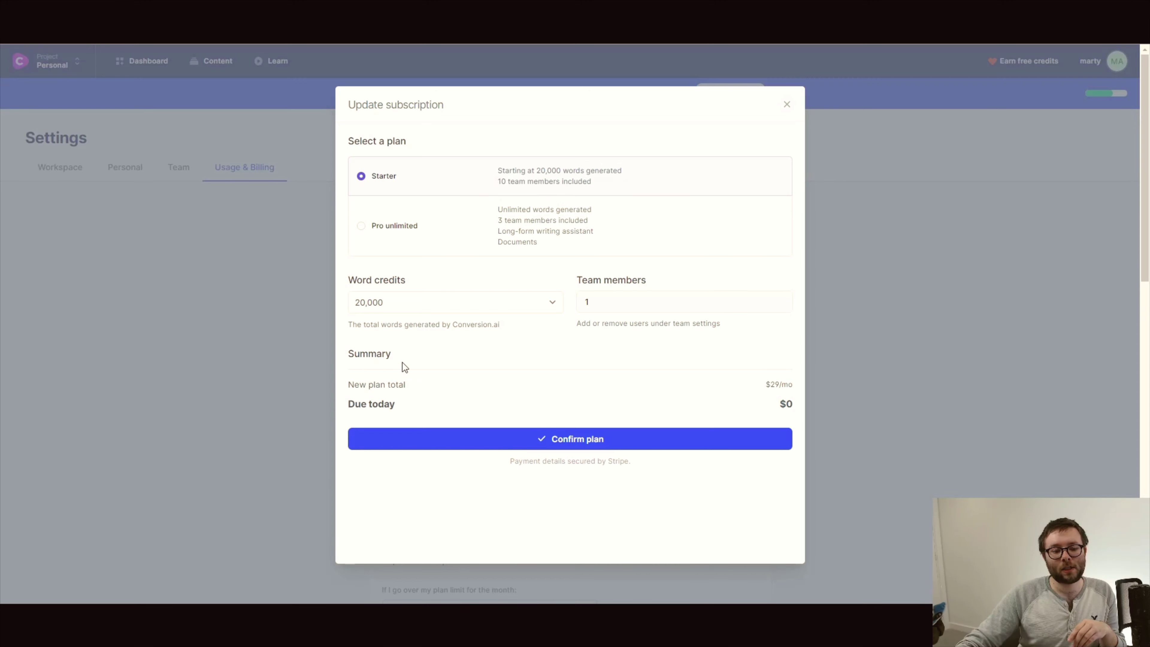
{"action": "left_click", "coordinate": [396, 236]}
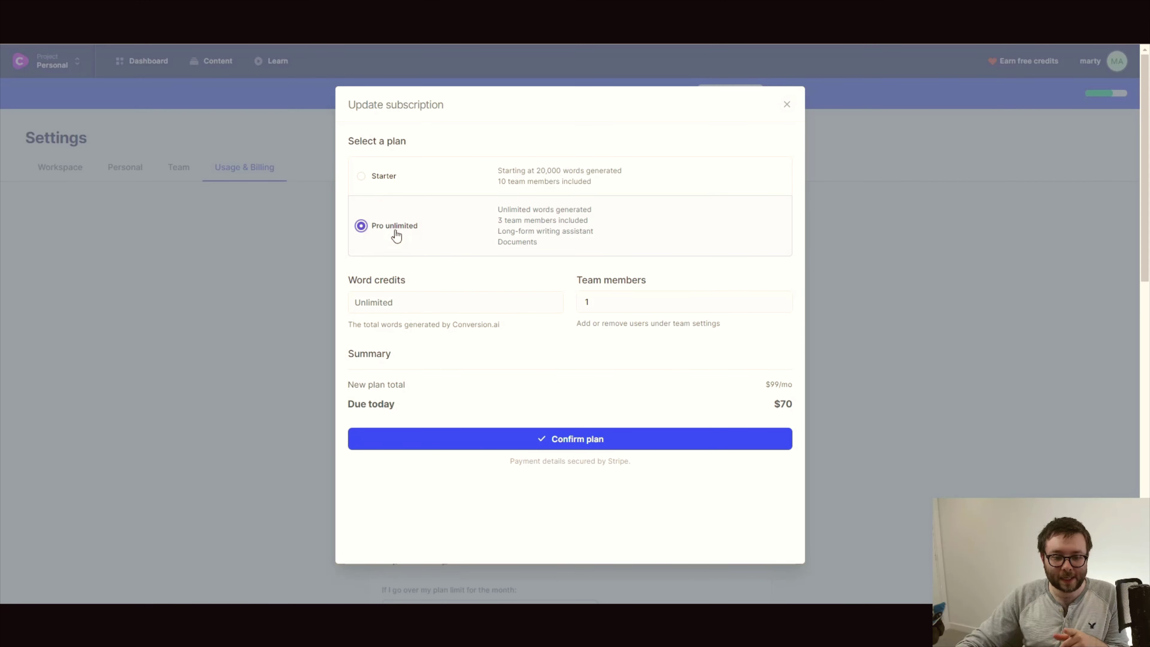
{"action": "left_click", "coordinate": [592, 306]}
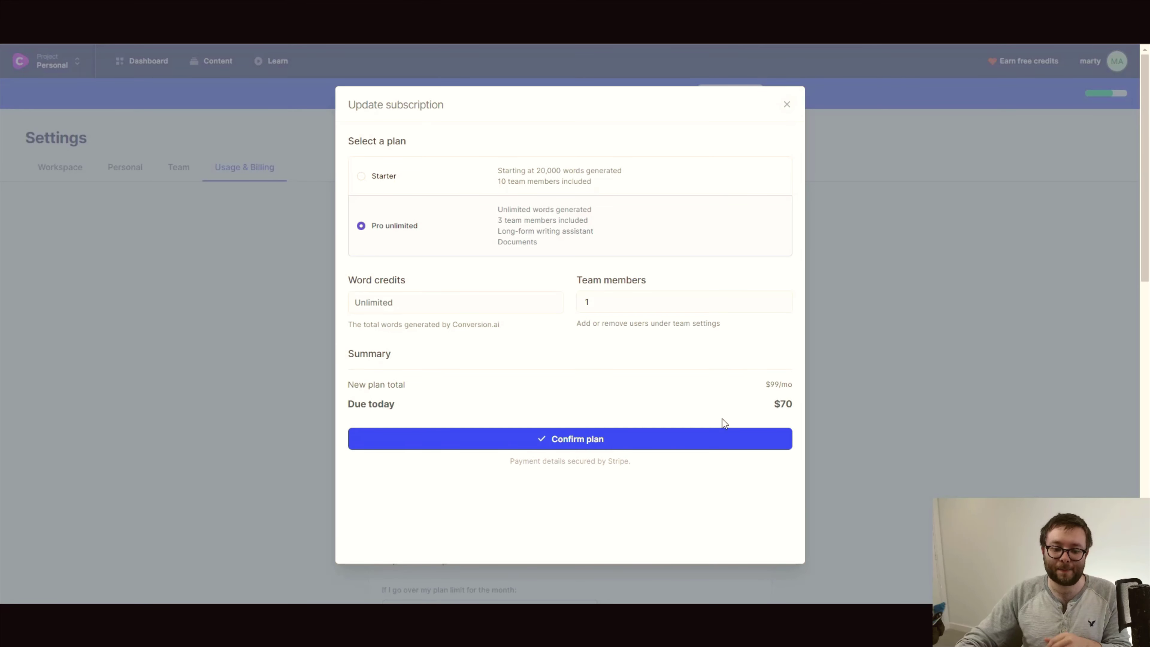
{"action": "left_click", "coordinate": [668, 443]}
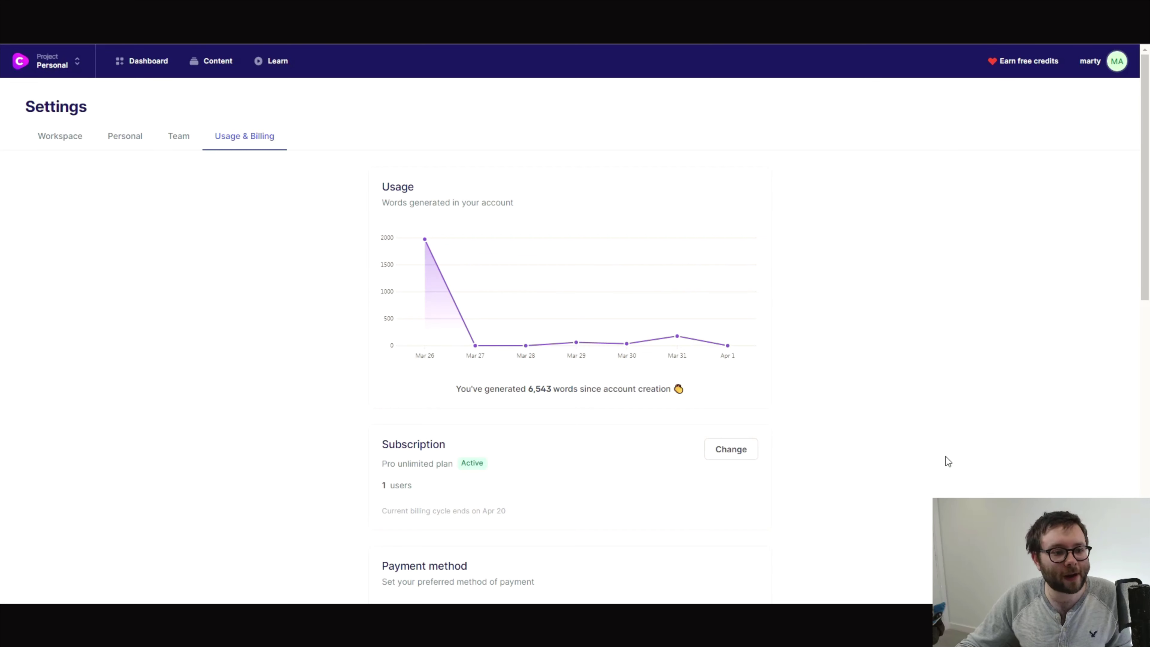
Open the account's usage and billing settings and check the active plan and user count under Subscription
{"action": "left_click", "coordinate": [112, 61]}
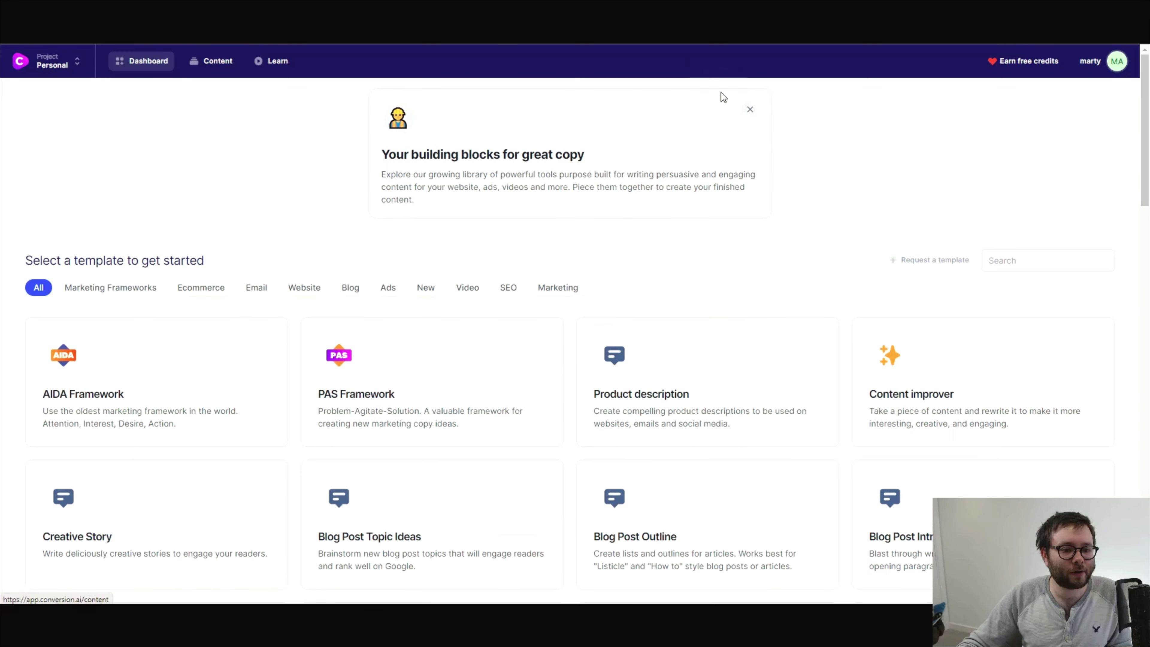
{"action": "left_click", "coordinate": [1113, 61]}
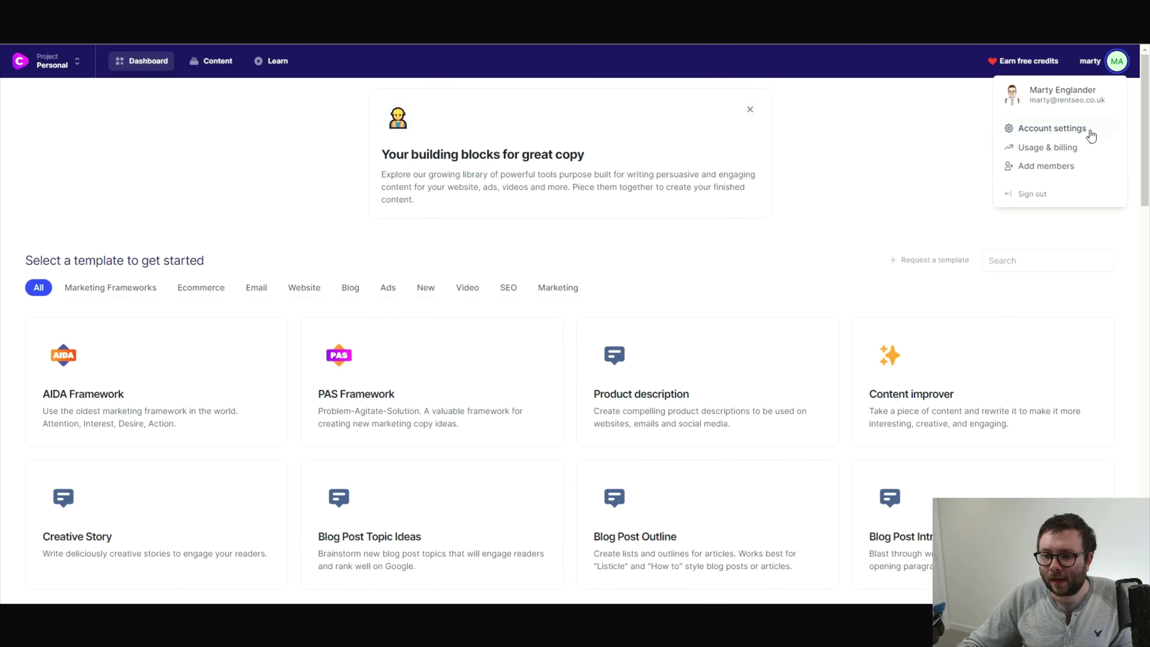
{"action": "left_click", "coordinate": [1087, 148]}
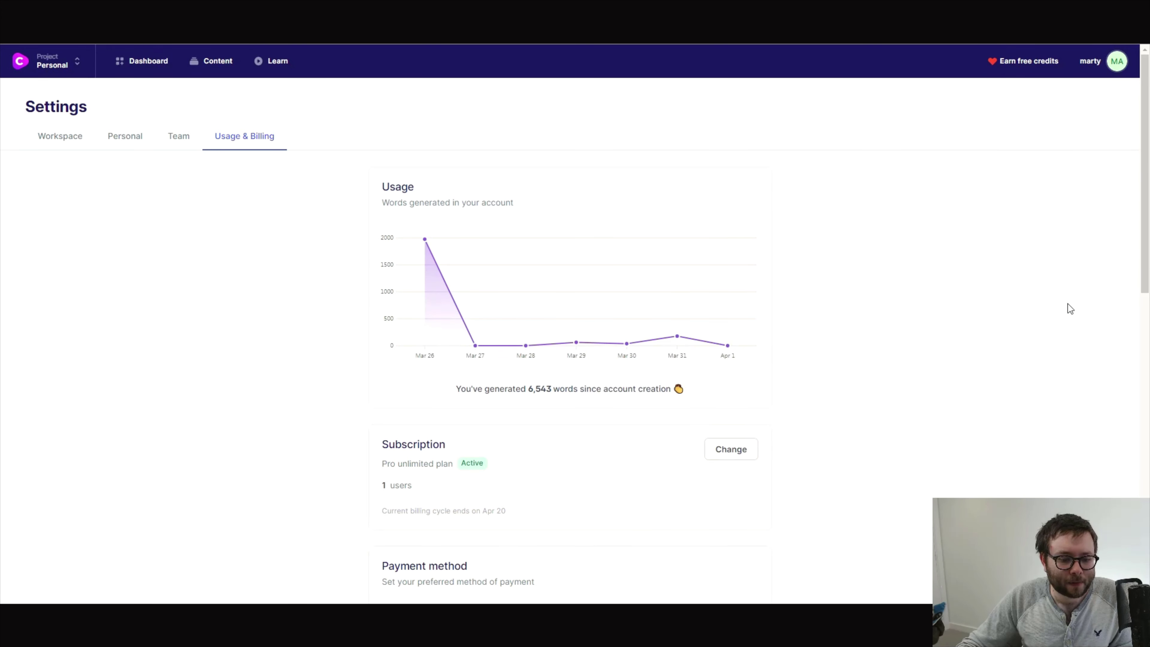
{"action": "triple_click", "coordinate": [426, 463]}
{"action": "left_click", "coordinate": [386, 489]}
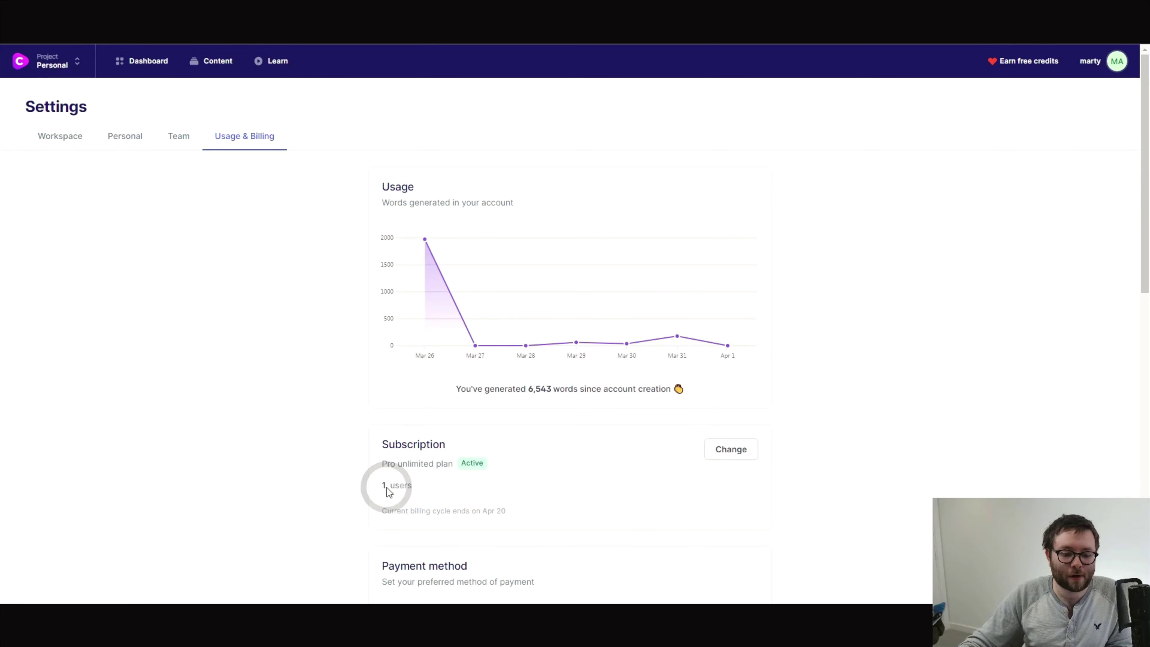
{"action": "left_click", "coordinate": [410, 475]}
{"action": "left_click", "coordinate": [445, 472]}
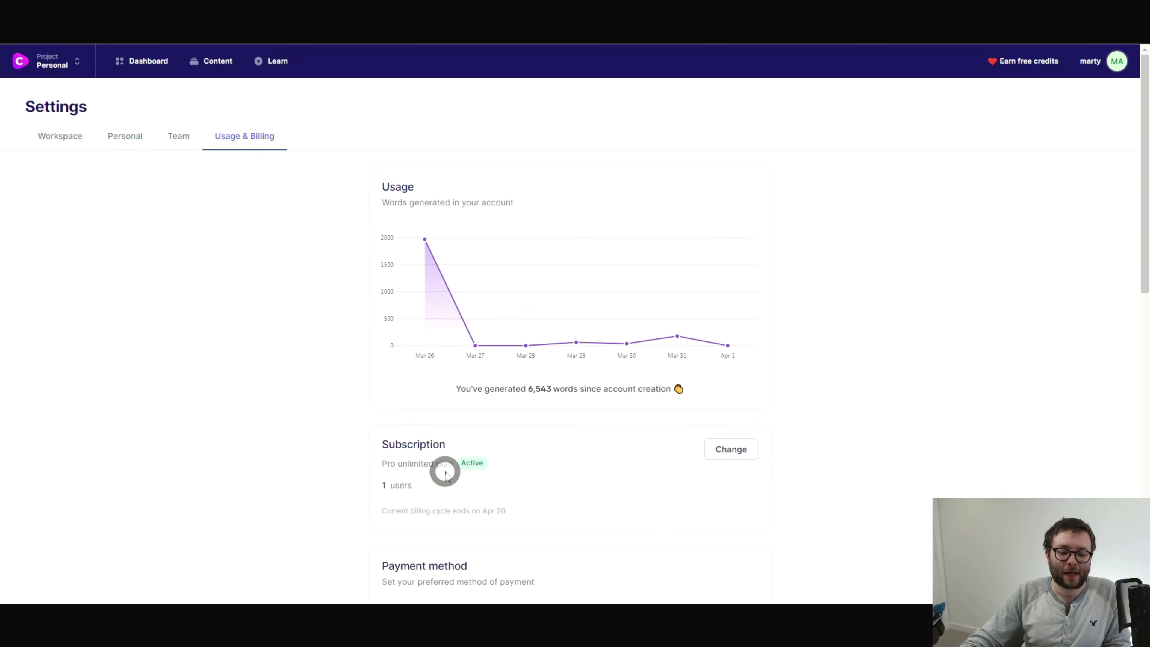
{"action": "double_click", "coordinate": [445, 475]}
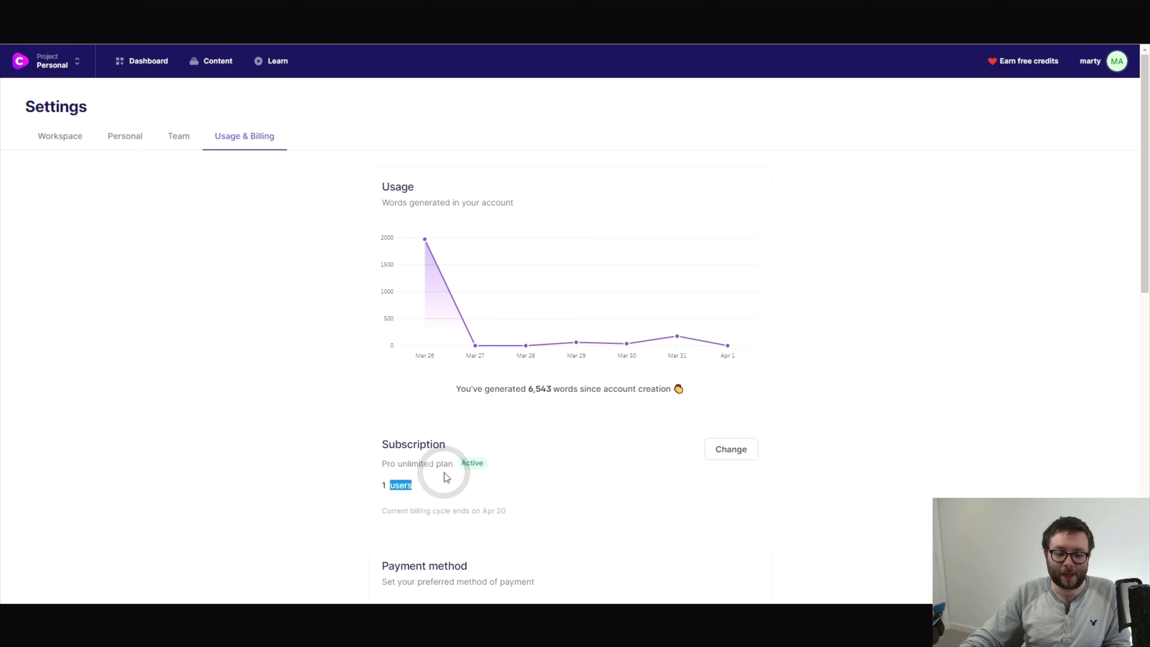
{"action": "left_click", "coordinate": [1021, 446]}
Start a new document in the Content area using the Long-form assistant workflow
{"action": "left_click", "coordinate": [141, 61]}
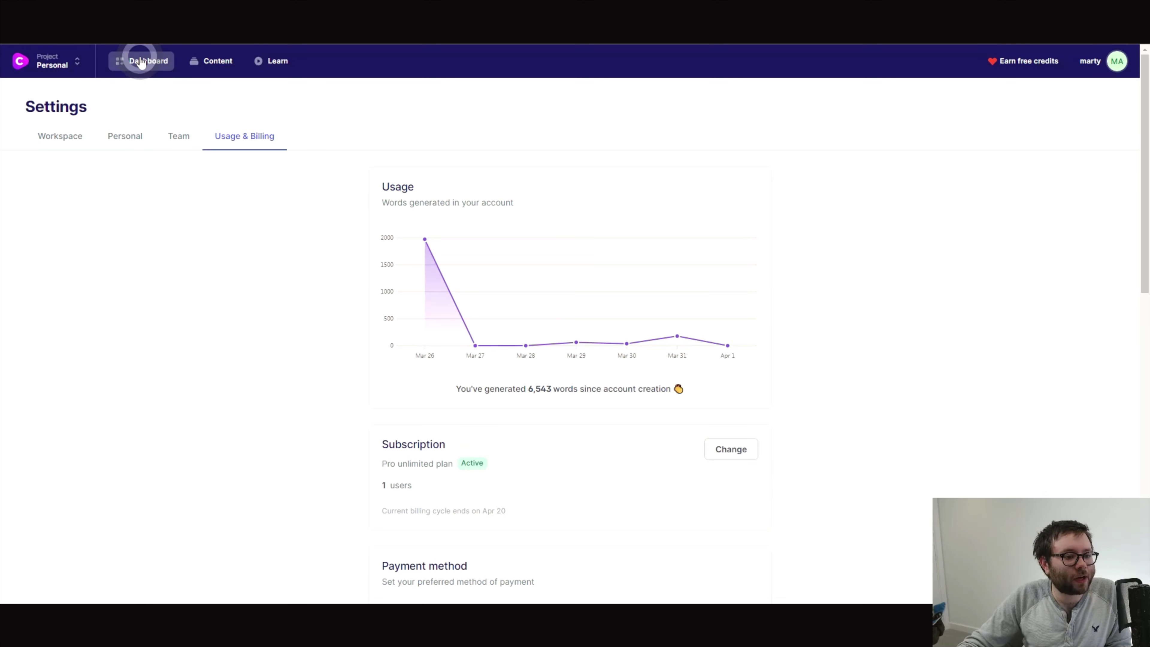
{"action": "left_click", "coordinate": [207, 61]}
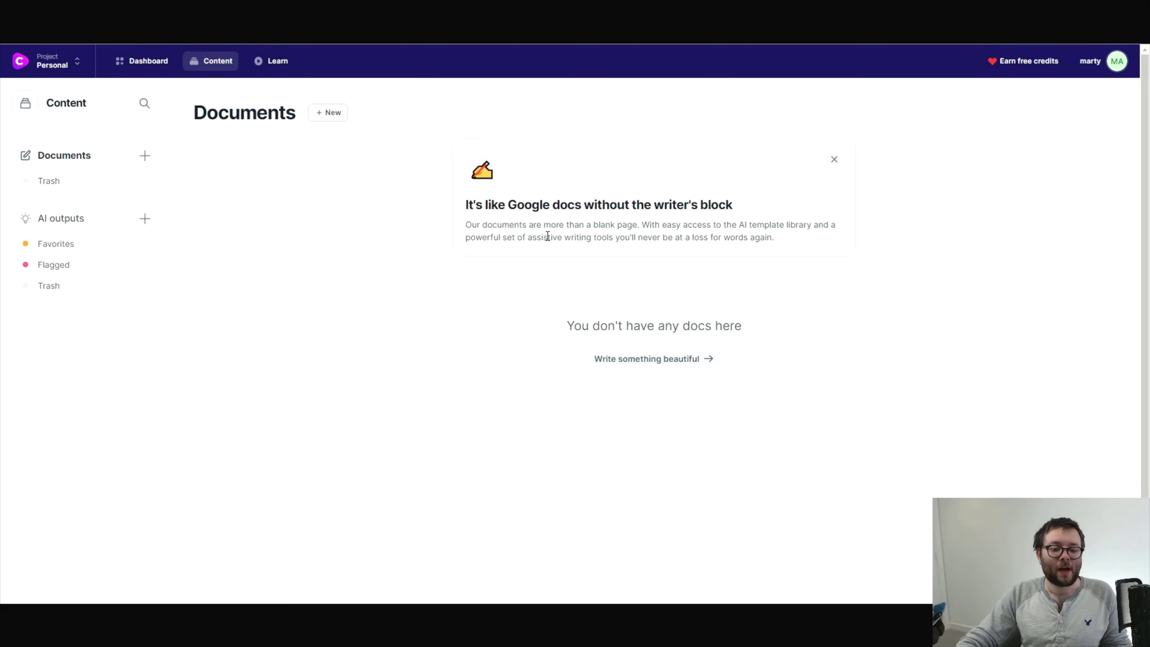
{"action": "left_click", "coordinate": [662, 359]}
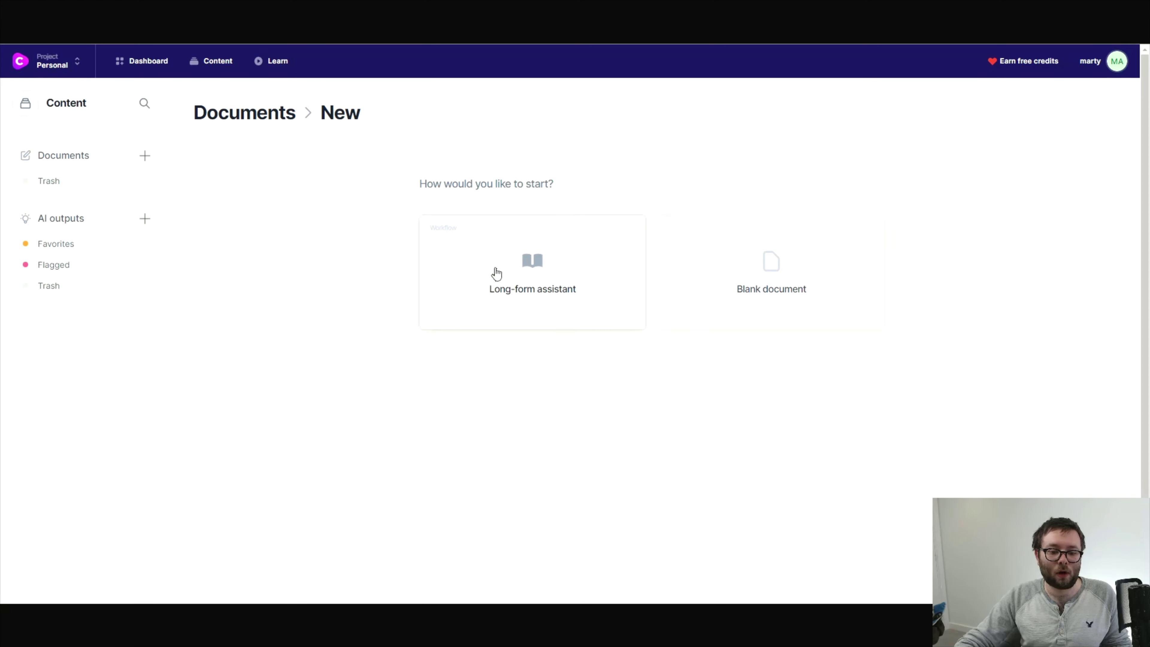
{"action": "left_click", "coordinate": [583, 249]}
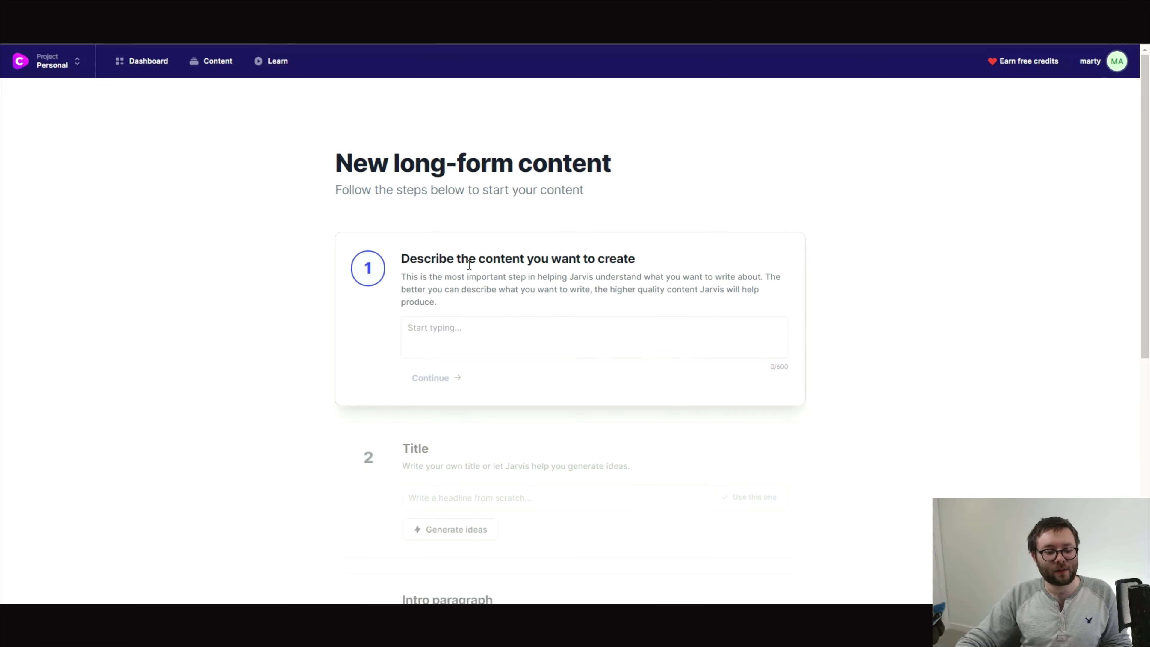
Review the steps of the new long-form content workflow and read the guidance for describing the content
{"action": "scroll", "coordinate": [727, 274], "scroll_direction": "down", "scroll_amount": 8}
{"action": "scroll", "coordinate": [727, 273], "scroll_direction": "up", "scroll_amount": 8}
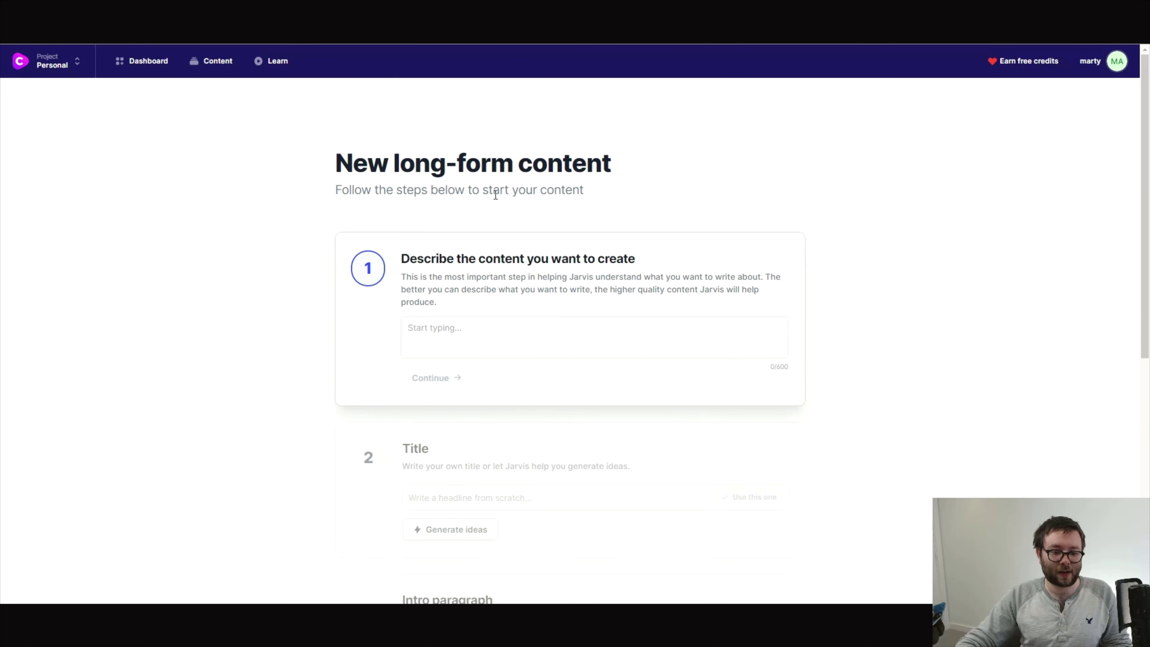
{"action": "scroll", "coordinate": [560, 231], "scroll_direction": "down", "scroll_amount": 8}
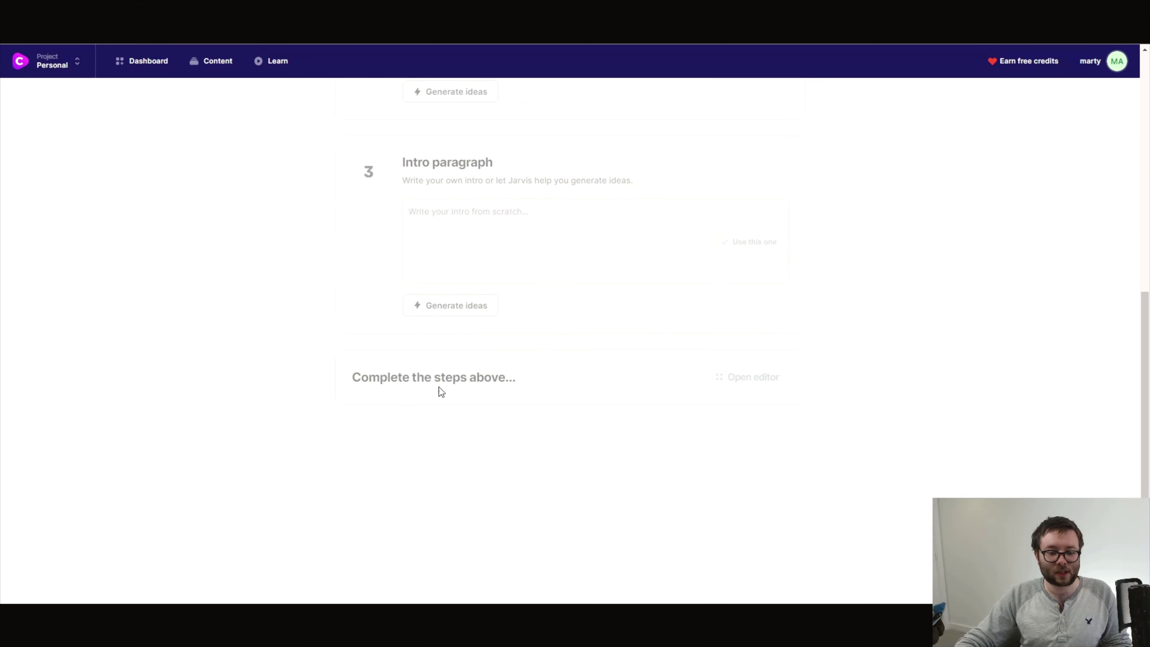
{"action": "scroll", "coordinate": [548, 394], "scroll_direction": "up", "scroll_amount": 8}
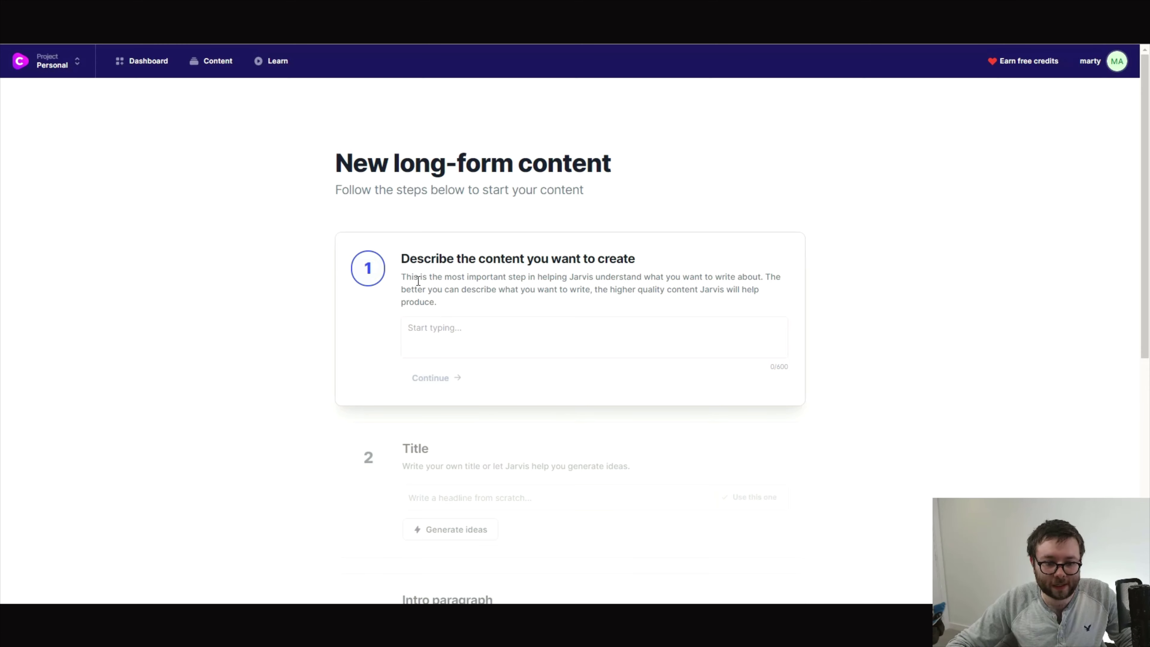
{"action": "left_click_drag", "start_coordinate": [418, 277], "coordinate": [495, 283]}
{"action": "left_click", "coordinate": [609, 274]}
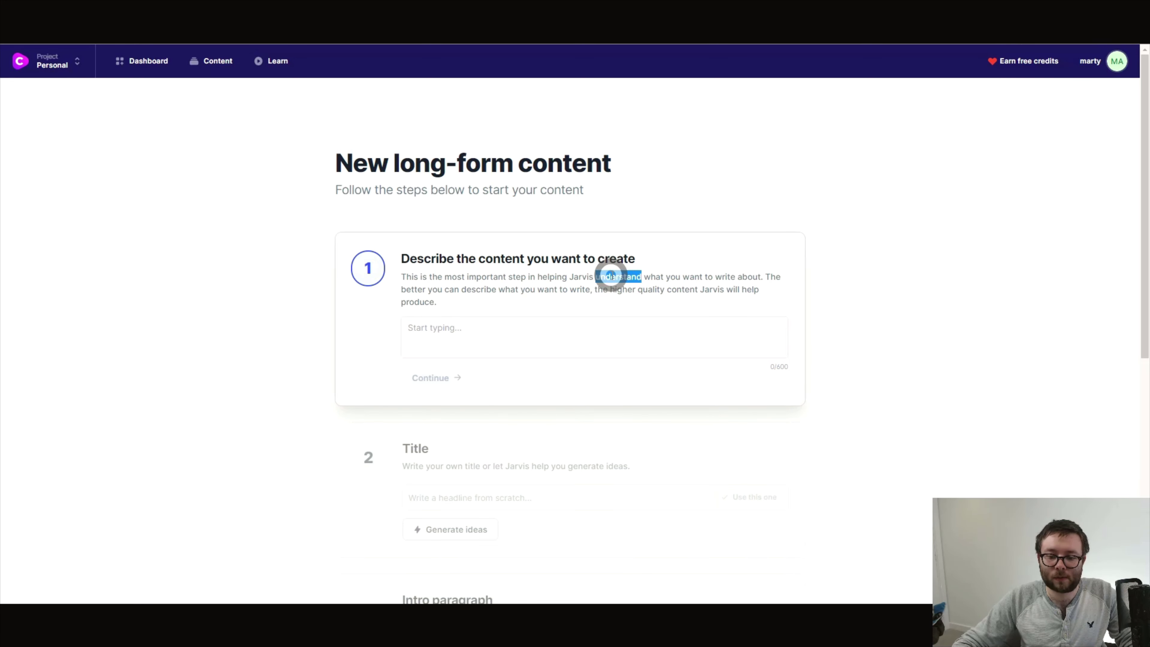
{"action": "double_click", "coordinate": [474, 286]}
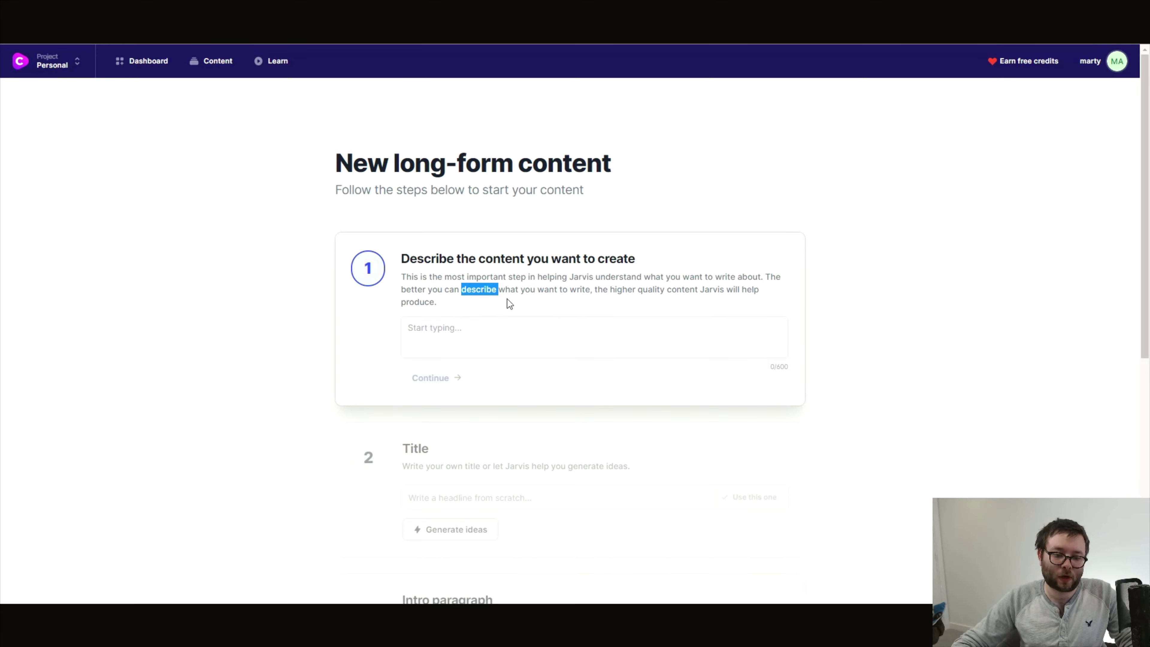
Begin the content description with "video seo is the new way to get your digital assets seen."
{"action": "left_click", "coordinate": [680, 326]}
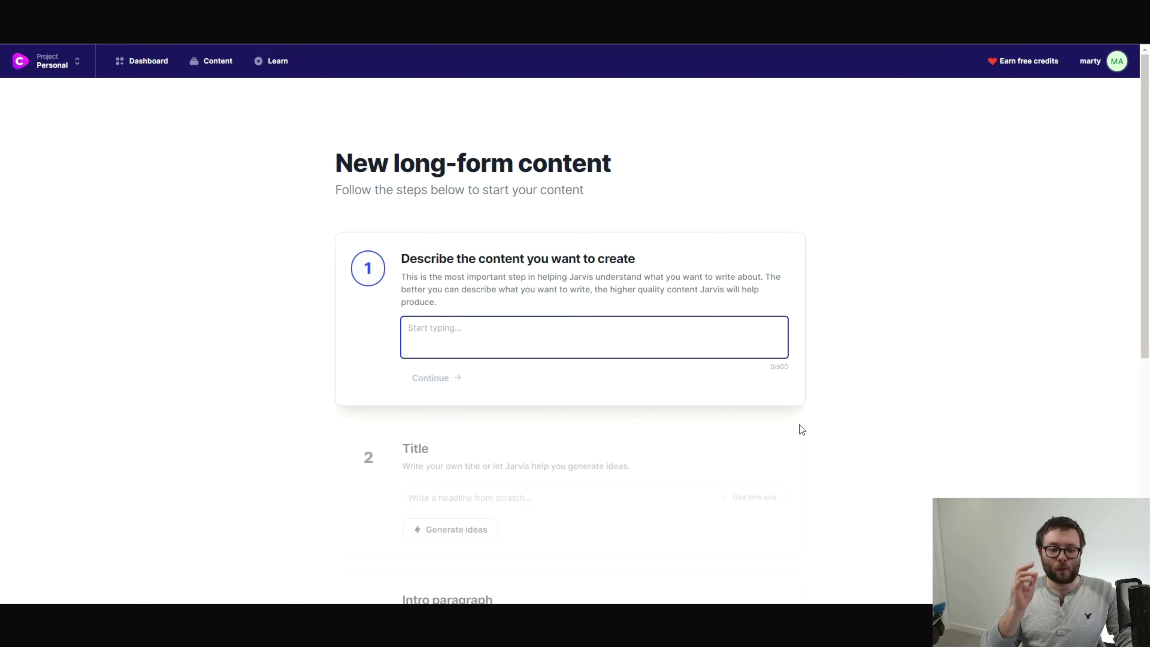
{"action": "type", "text": "vid"}
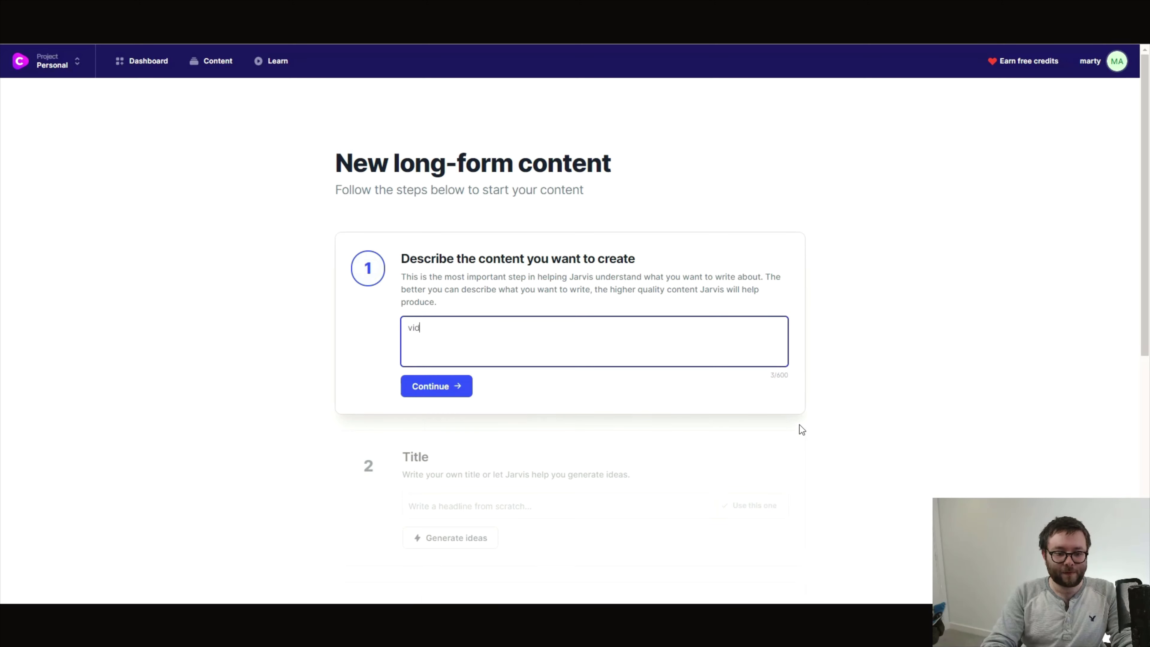
{"action": "type", "text": "eo seo is the new way to "}
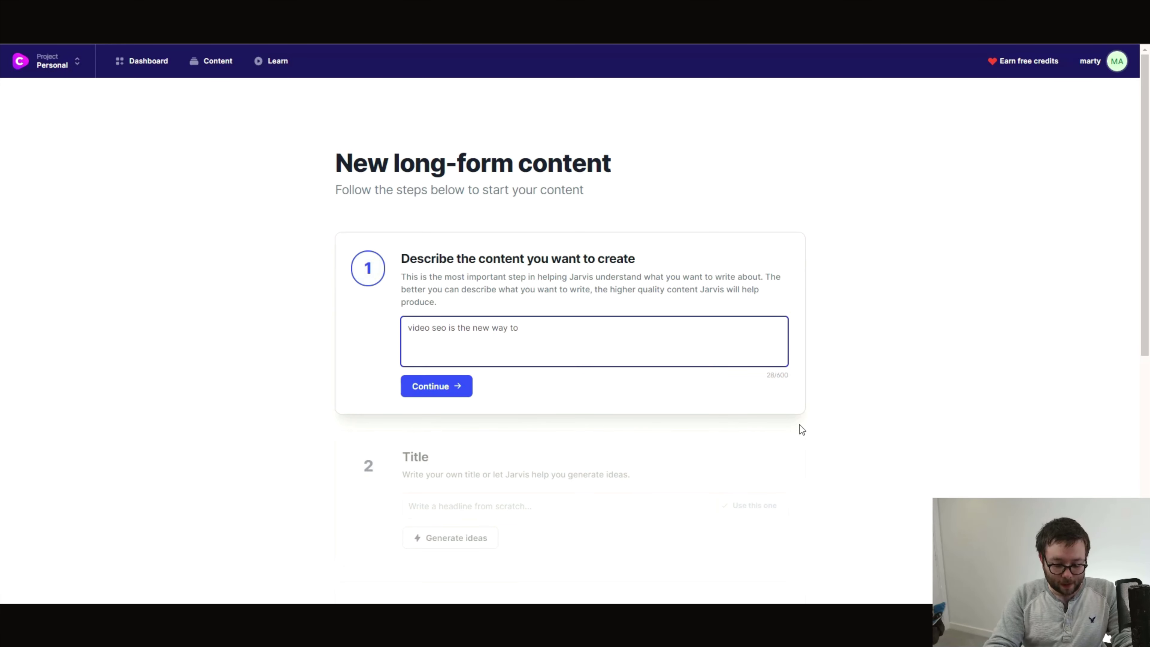
{"action": "type", "text": "get your di"}
{"action": "key", "text": "BackSpace"}
{"action": "key", "text": "BackSpace"}
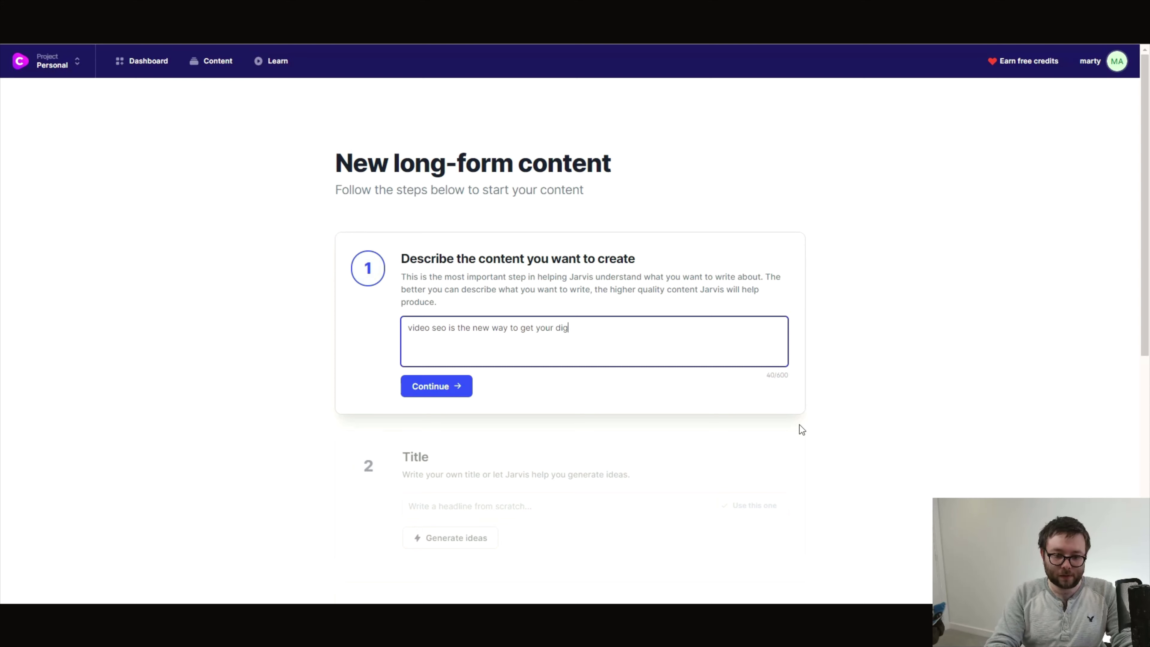
{"action": "type", "text": "digit"}
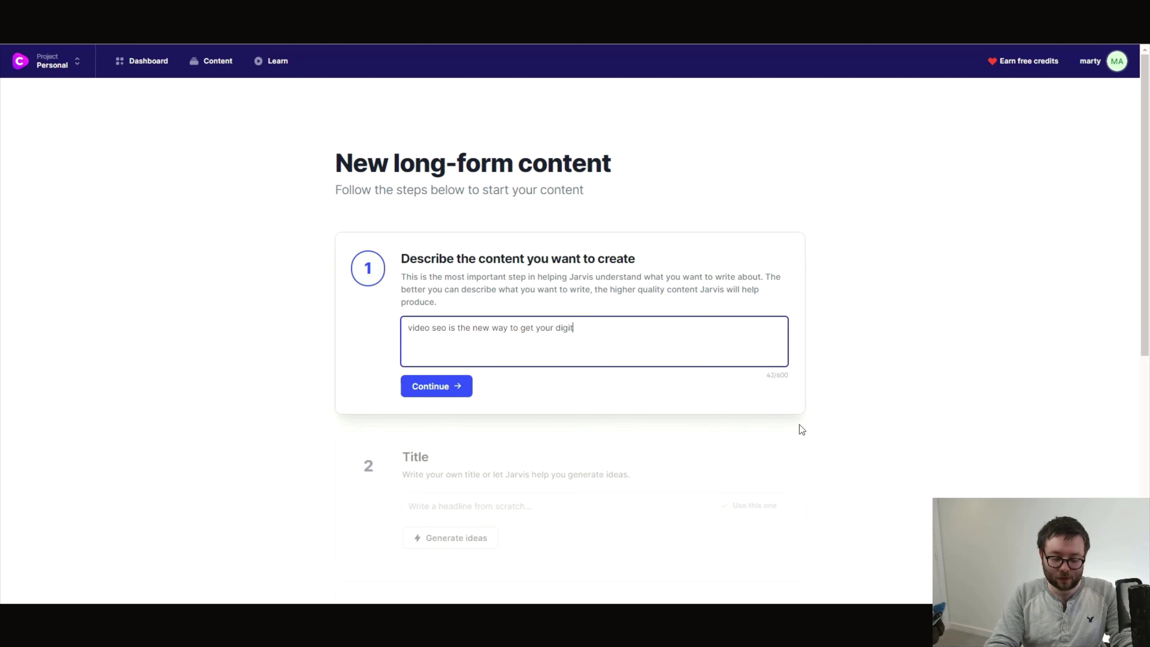
{"action": "type", "text": "al assets se"}
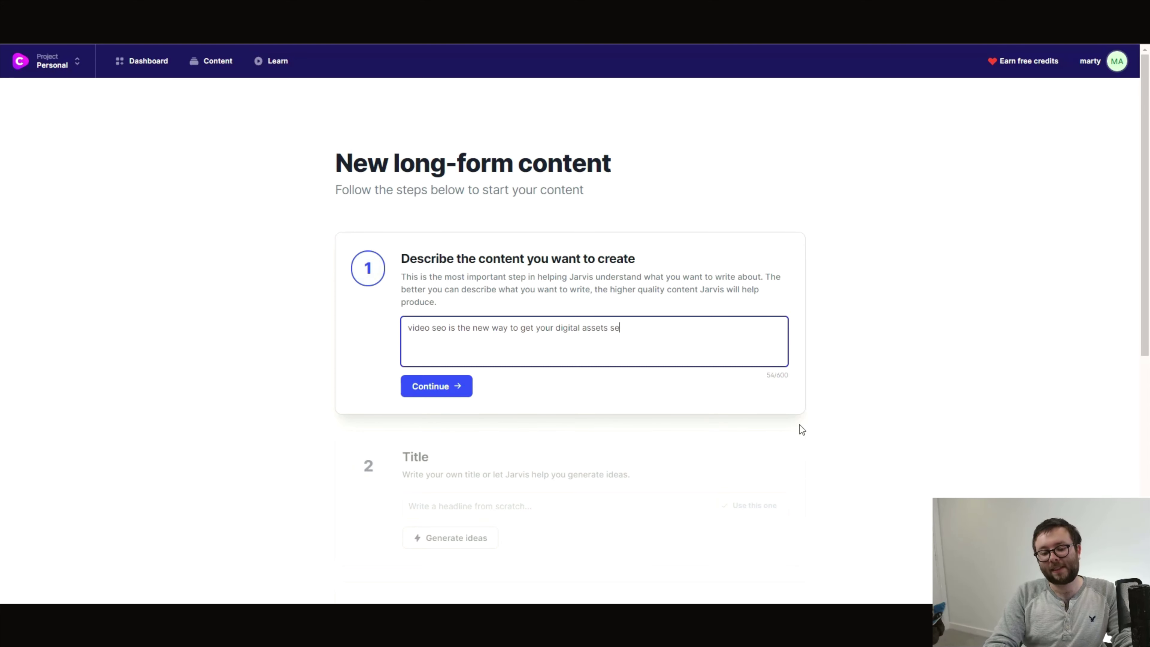
{"action": "type", "text": "en. You"}
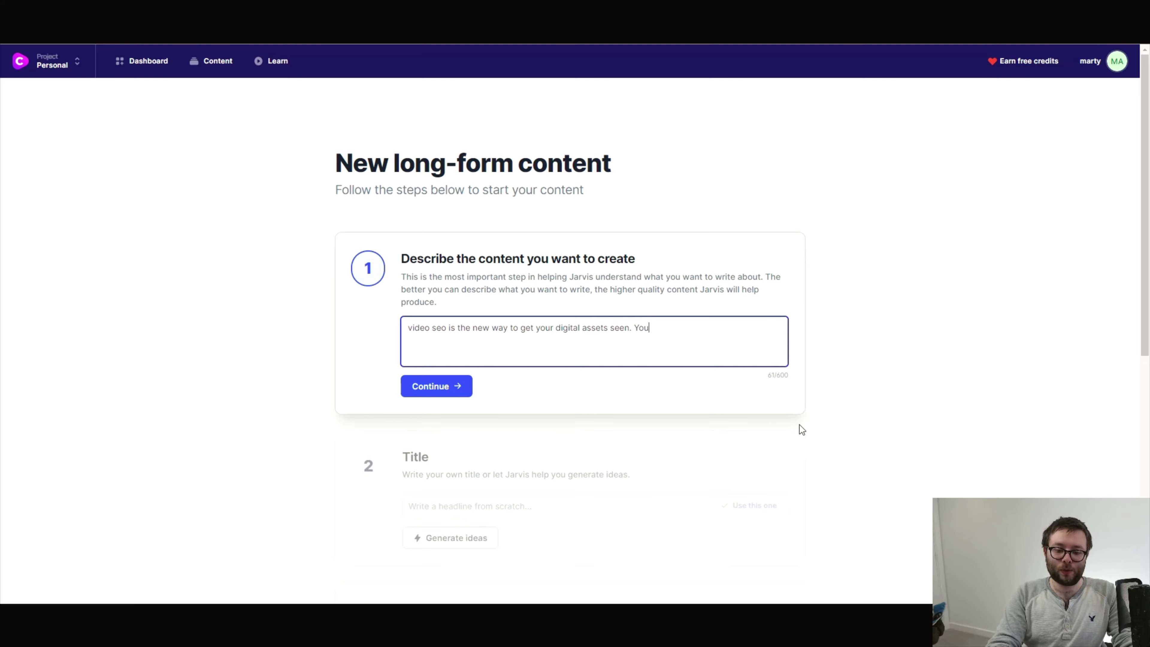
Continue the description with "You dont need a bunch of backlinks or even alot of money to get number one rankings on Google and Youtube"
{"action": "type", "text": " dont need a bu"}
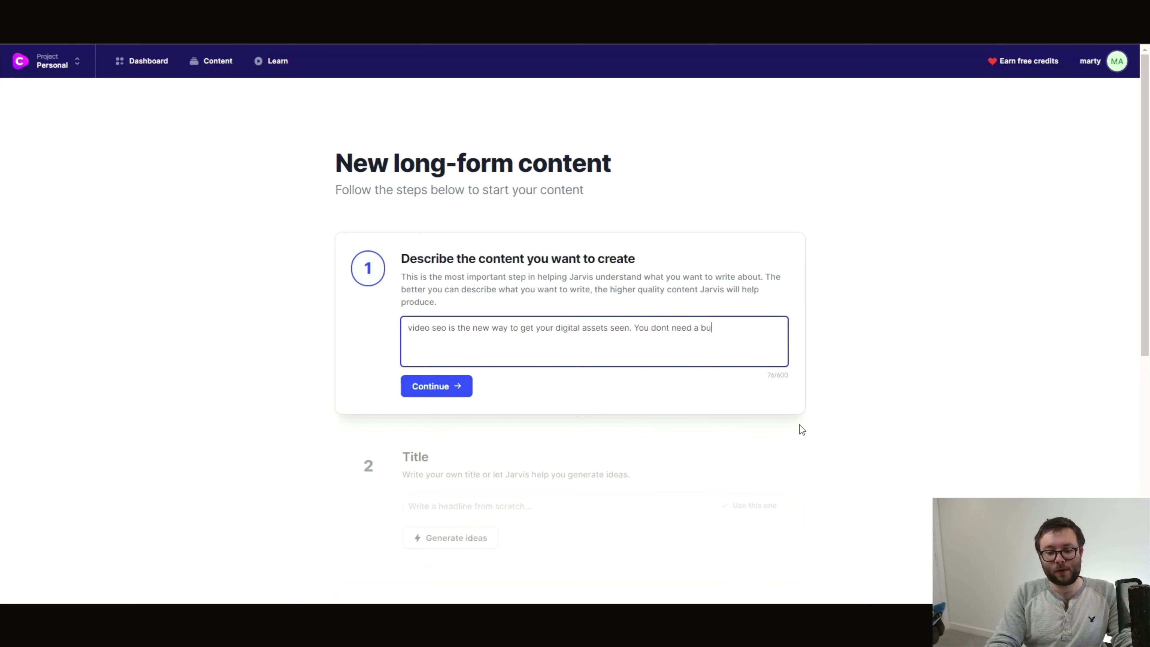
{"action": "type", "text": "nch of backlinks or even alot of money to get number one rankings on Google and Youtube"}
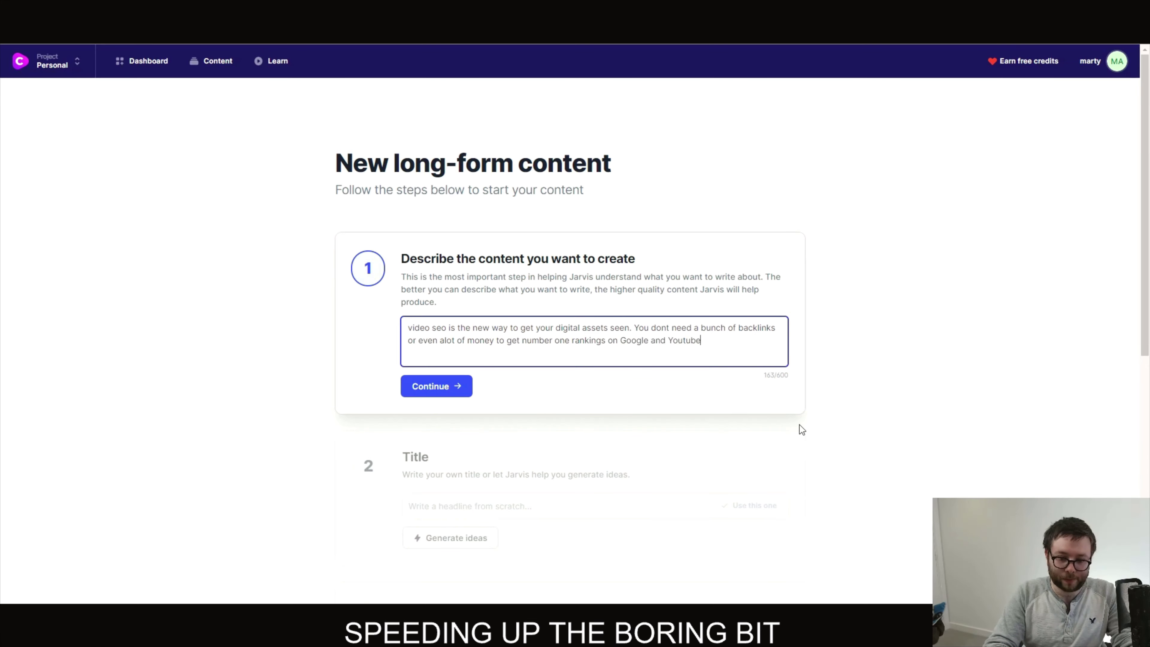
Add that a simple slideshow video and a little bit of keyword research will likely rank you in the top spots of Google and Youtube
{"action": "type", "text": ". You simply need to create a simple slideshow video and a little bit of keyword research and you will likely rank in the top "}
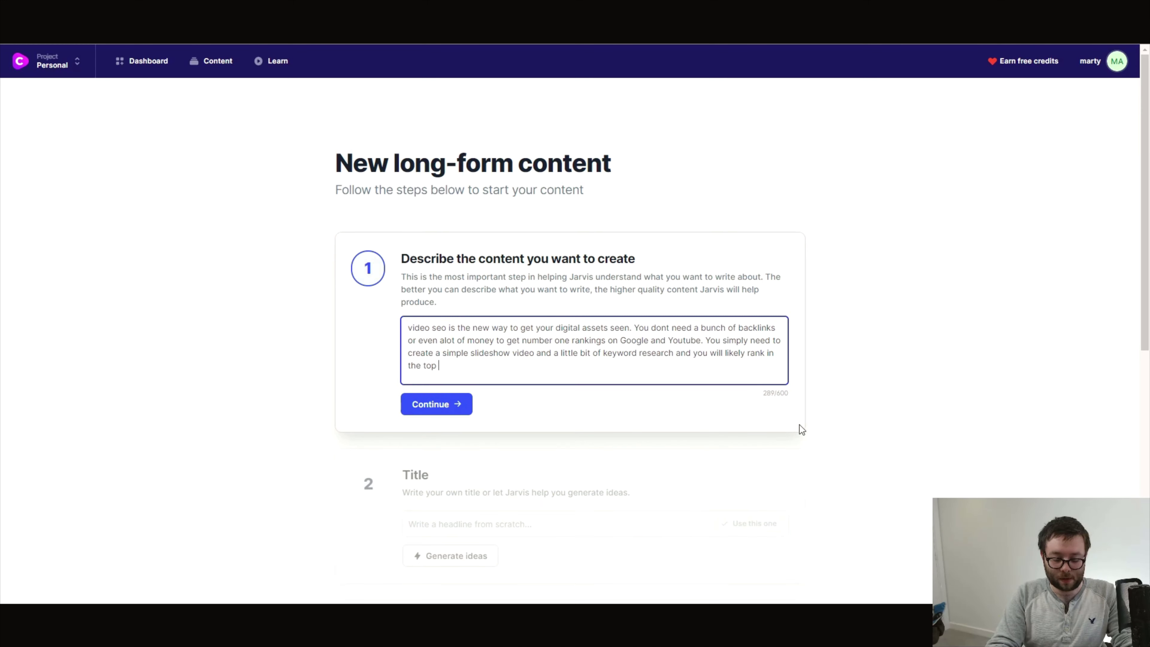
{"action": "type", "text": "spot"}
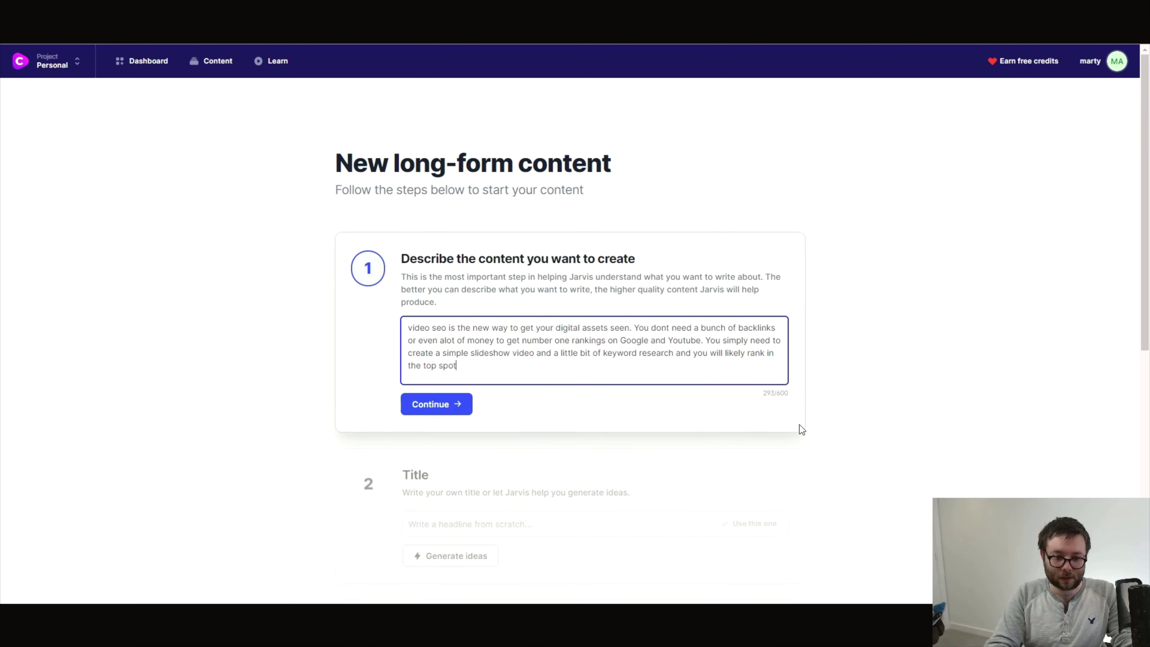
{"action": "type", "text": "s of Google and Youtube/."}
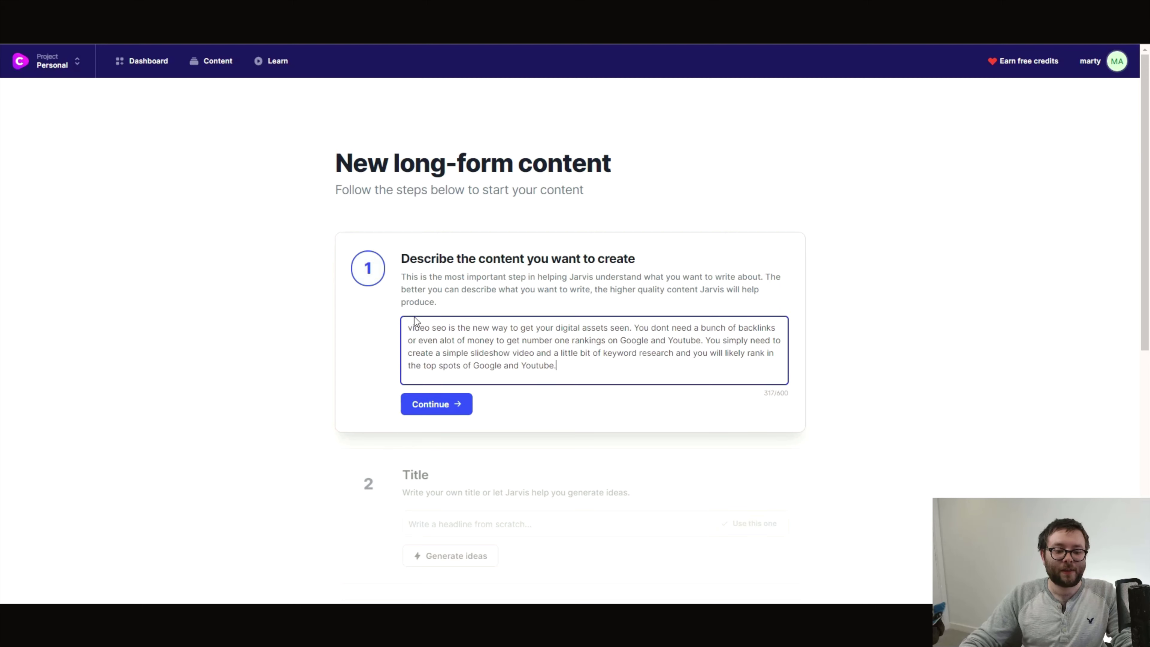
Capitalize the first letter of the content description so it begins with "Video"
{"action": "left_click", "coordinate": [410, 327]}
{"action": "key", "text": "BackSpace"}
{"action": "type", "text": "V"}
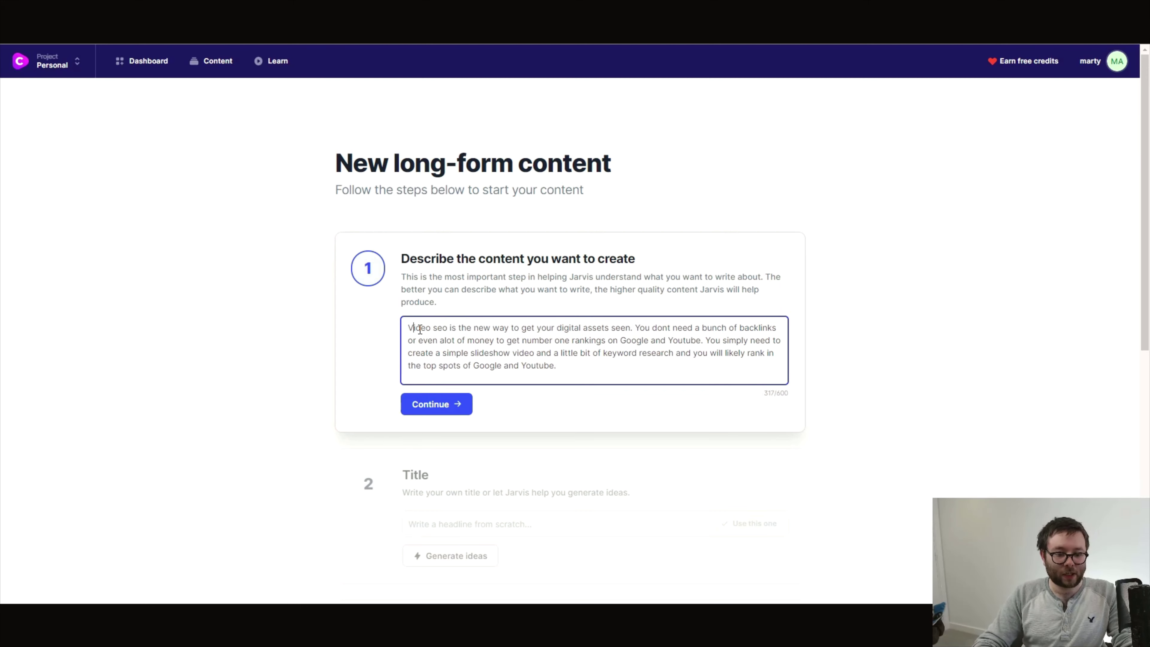
{"action": "left_click", "coordinate": [603, 370]}
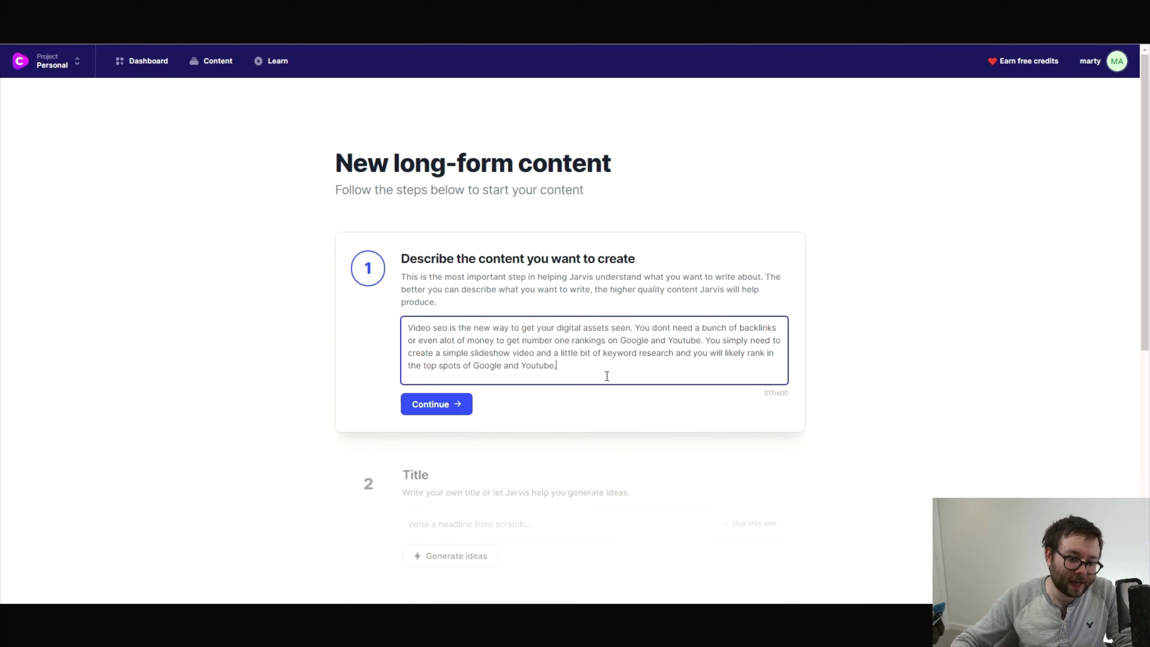
Submit the content description to continue to the Title step, and save the description
{"action": "left_click", "coordinate": [455, 401]}
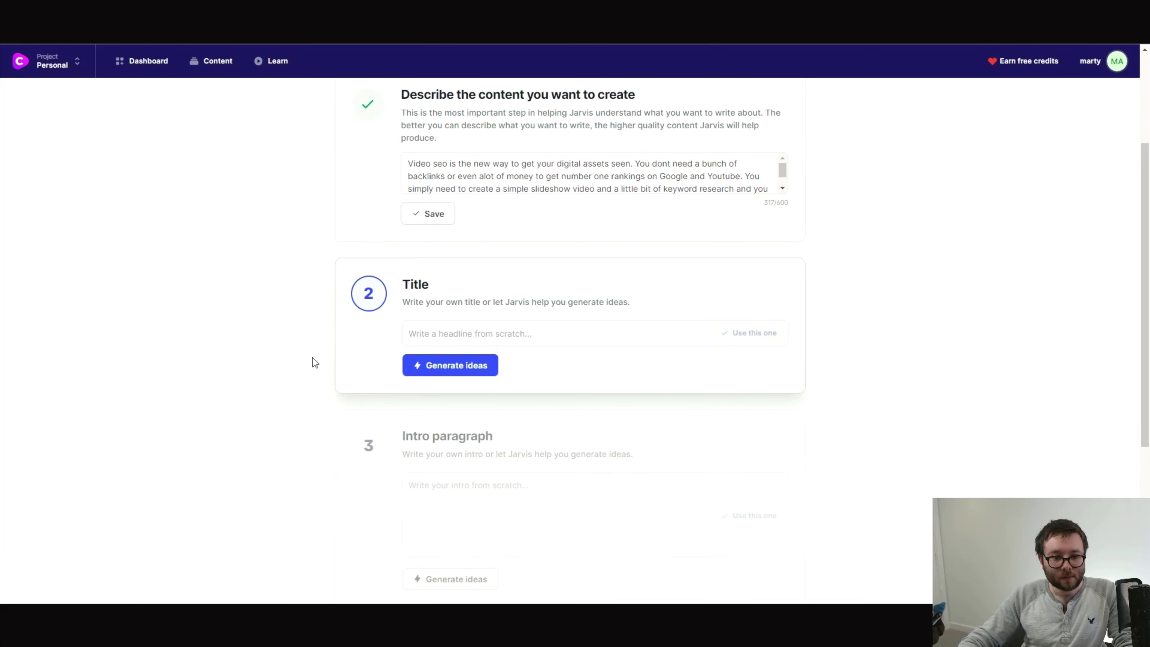
{"action": "left_click", "coordinate": [427, 221]}
{"action": "left_click", "coordinate": [986, 374]}
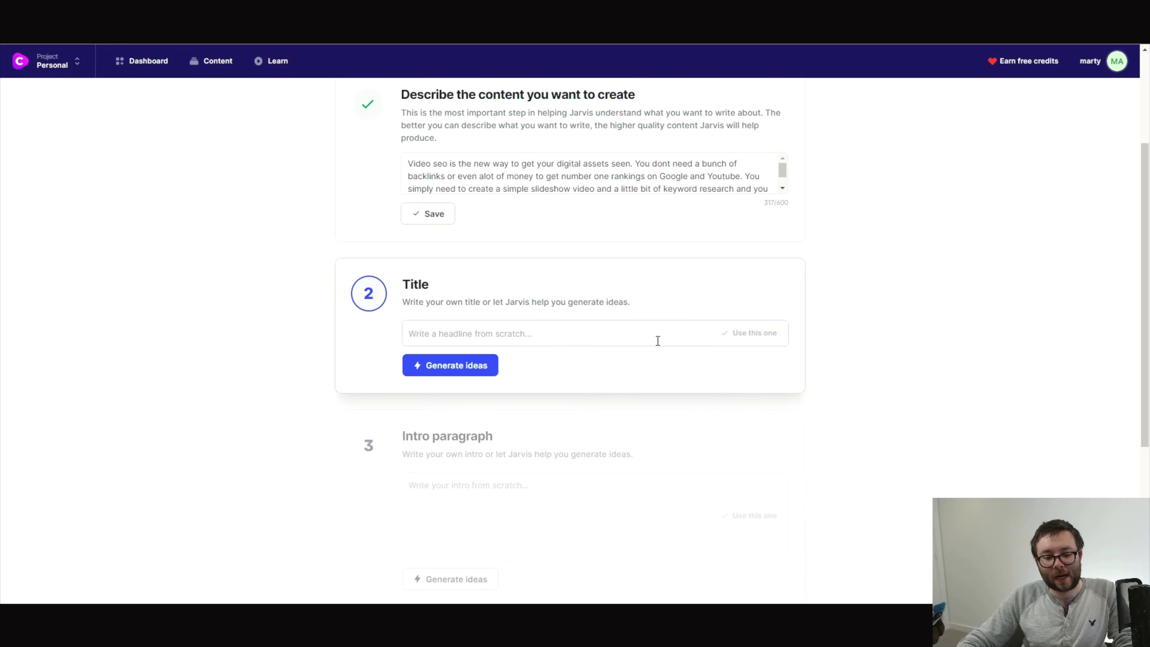
Have Jarvis generate title ideas from the content description
{"action": "left_click", "coordinate": [596, 340]}
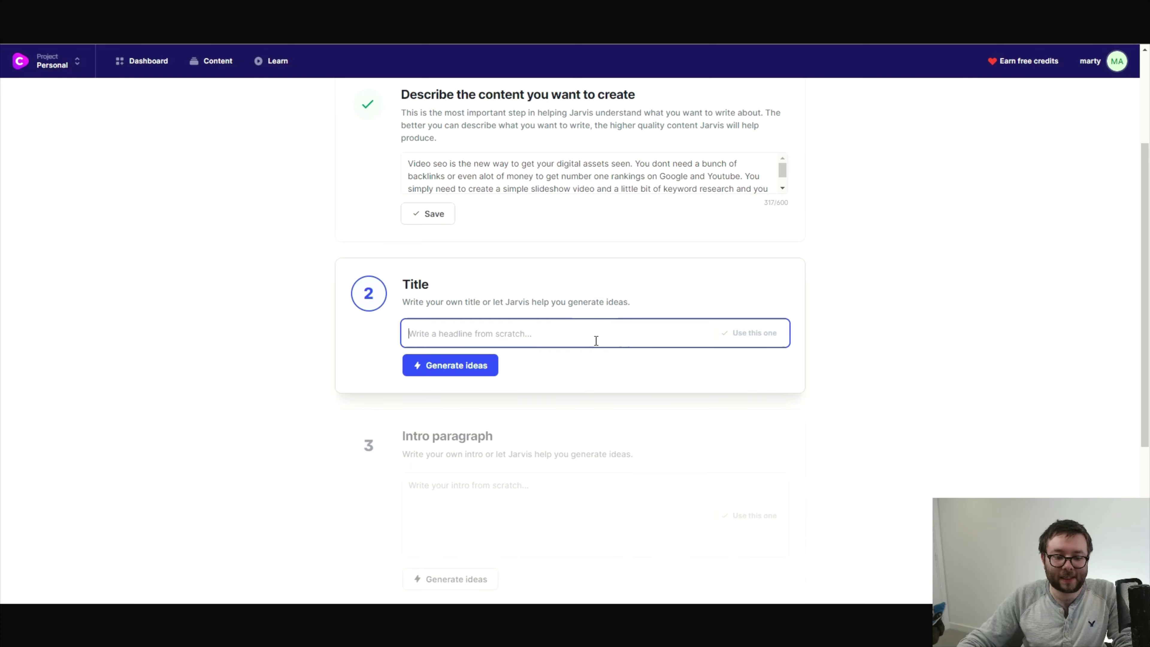
{"action": "left_click", "coordinate": [460, 363]}
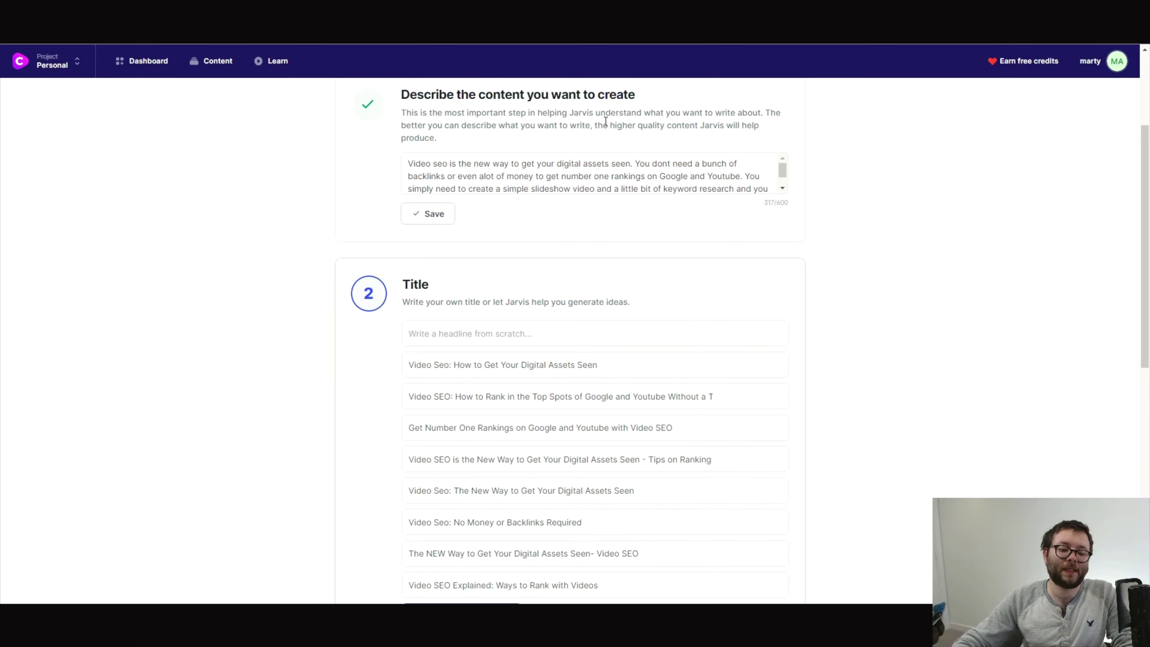
{"action": "scroll", "coordinate": [679, 428], "scroll_direction": "down", "scroll_amount": 3}
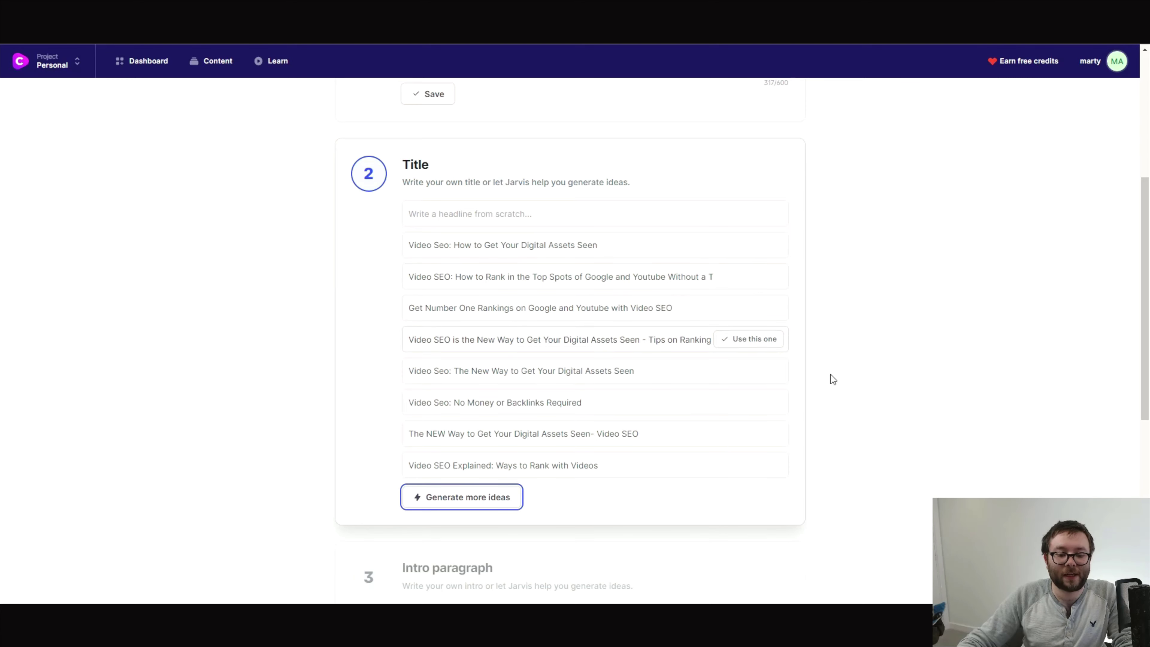
Use the suggested title "The NEW Way to Get Your Digital Assets Seen- Video SEO" for the content
{"action": "mouse_move", "coordinate": [718, 337]}
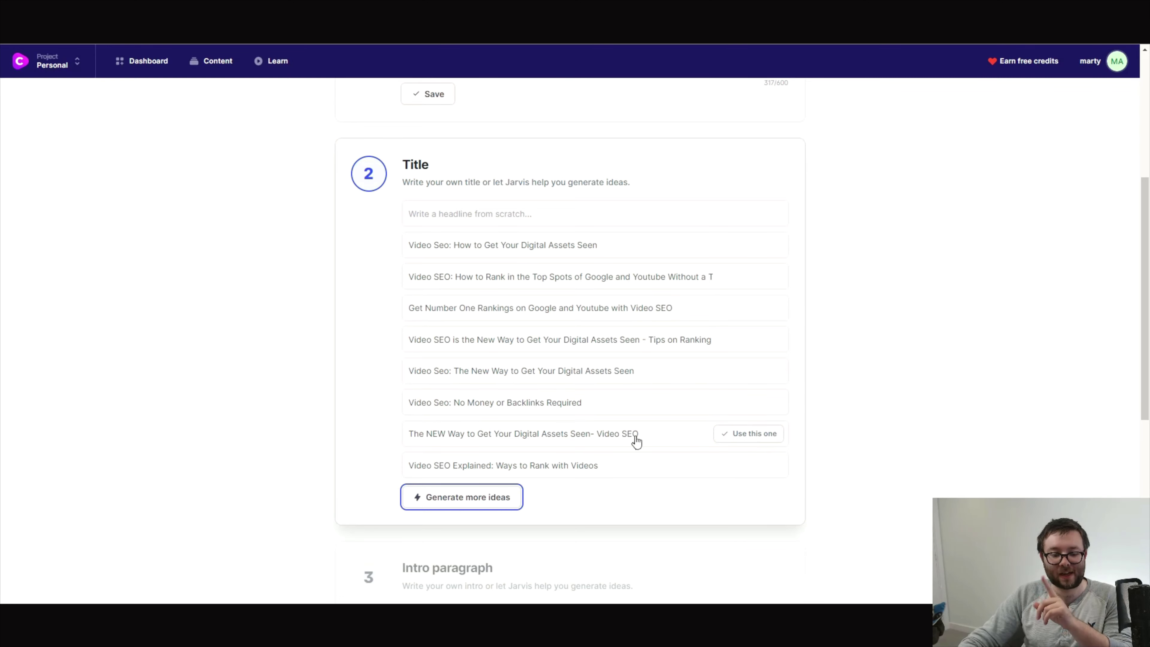
{"action": "left_click_drag", "start_coordinate": [430, 436], "coordinate": [445, 436]}
{"action": "left_click", "coordinate": [951, 366]}
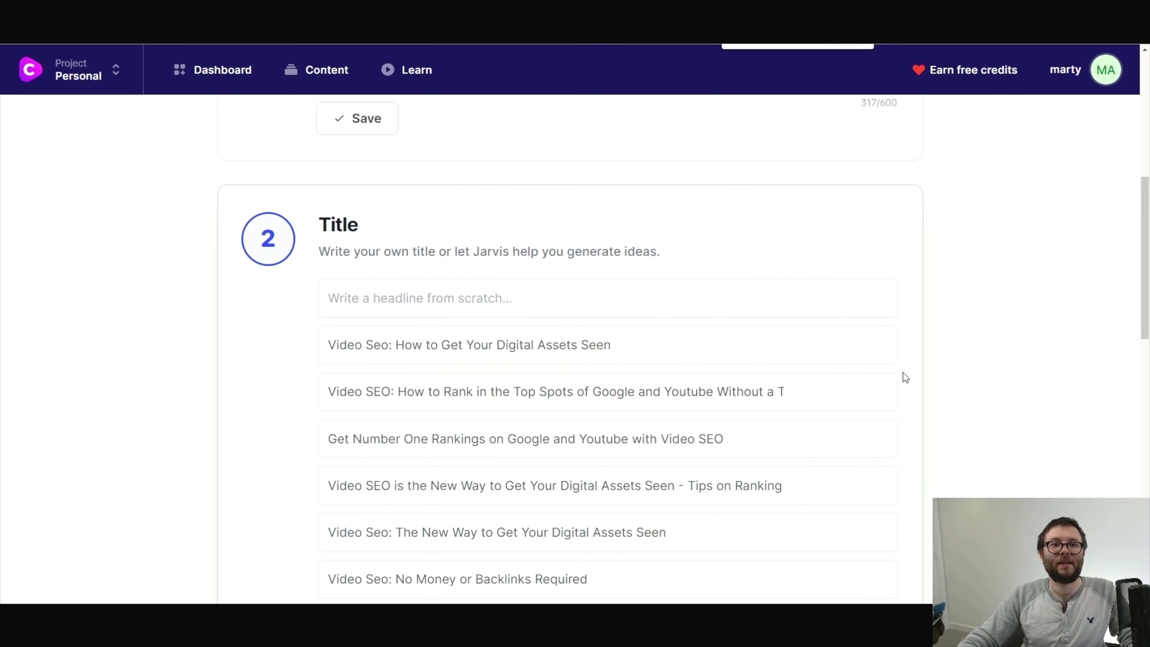
{"action": "scroll", "coordinate": [904, 372], "scroll_direction": "down", "scroll_amount": 4}
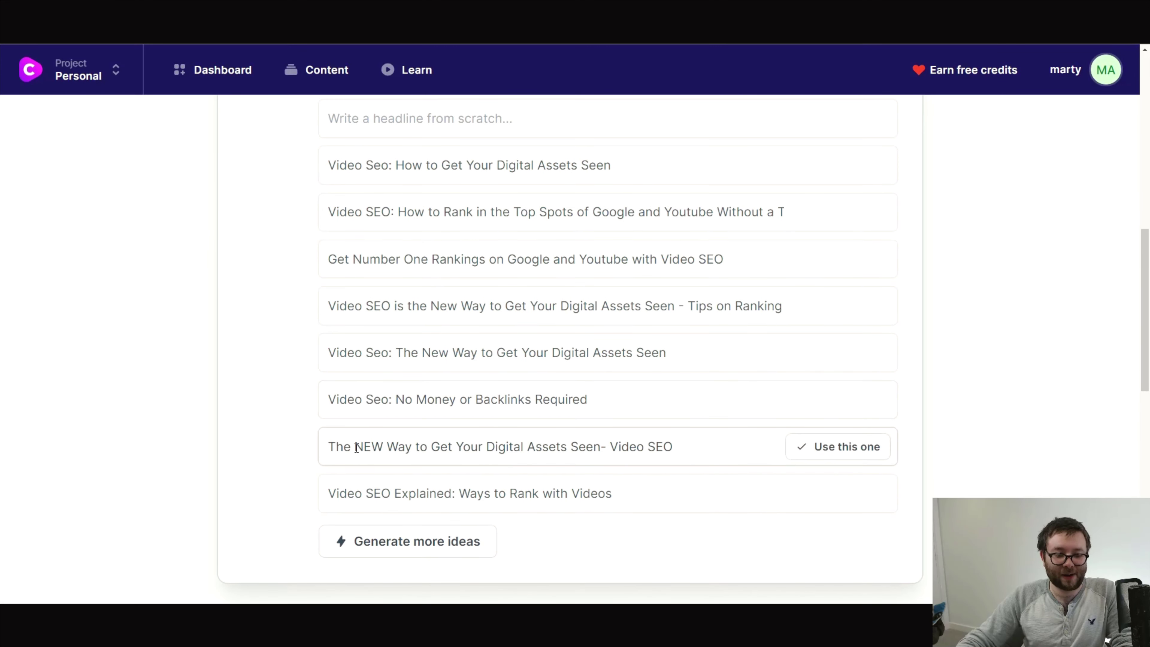
{"action": "left_click_drag", "start_coordinate": [355, 446], "coordinate": [384, 448]}
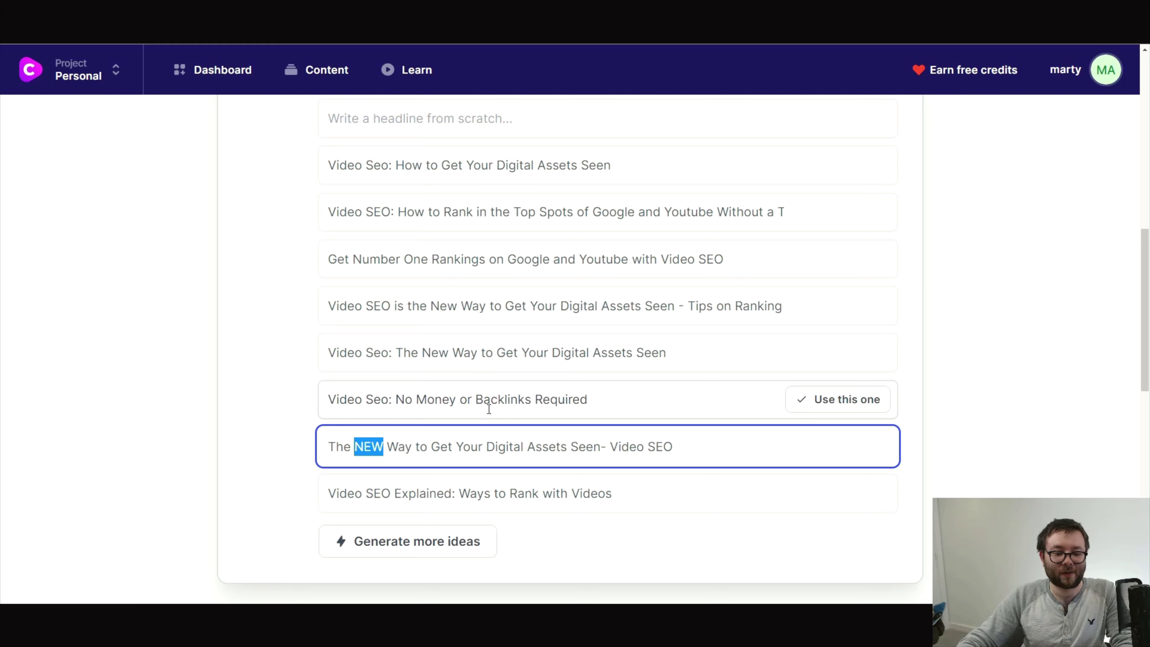
{"action": "left_click", "coordinate": [884, 444]}
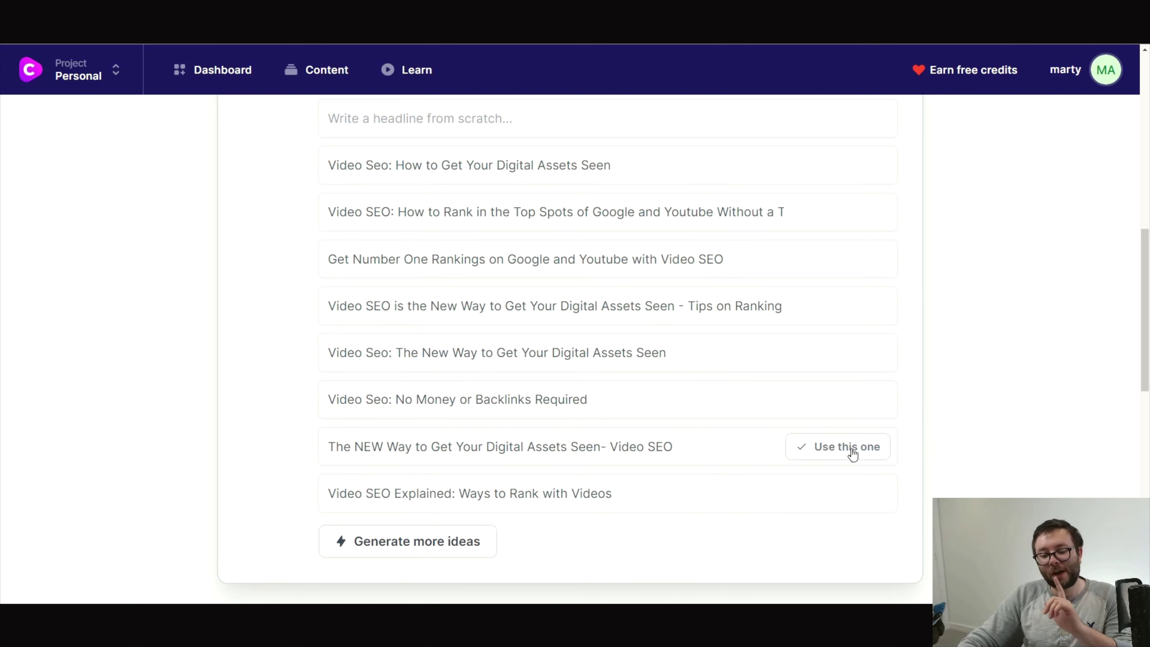
{"action": "left_click", "coordinate": [852, 448]}
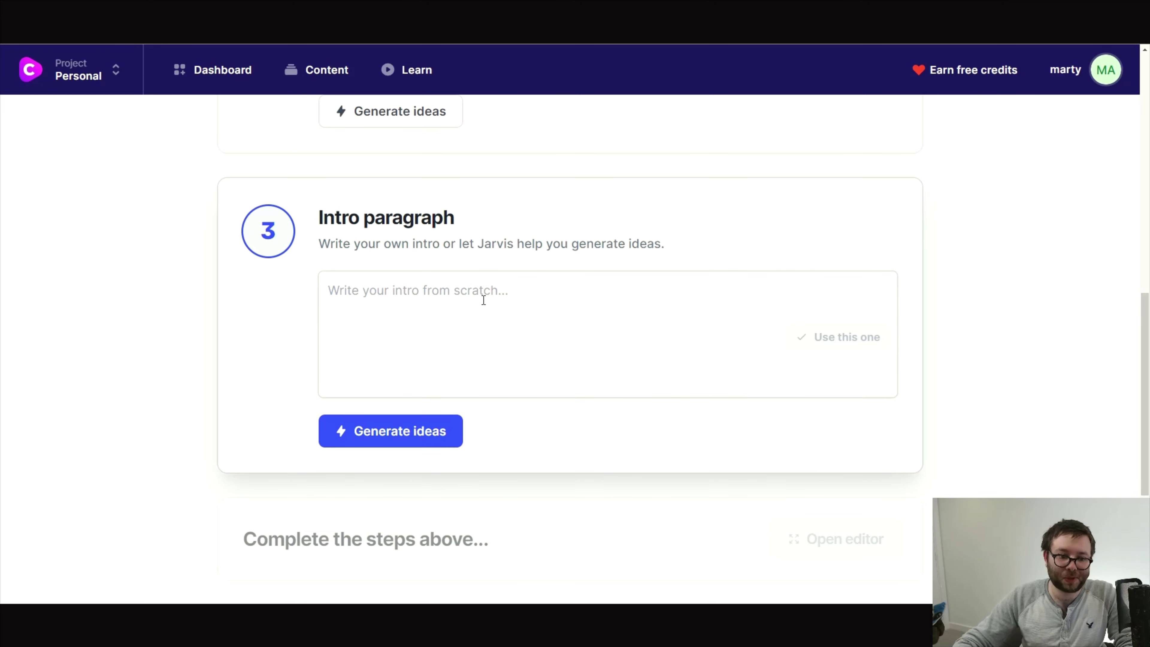
Have Jarvis generate intro paragraph ideas and read through the suggestions
{"action": "left_click", "coordinate": [424, 435]}
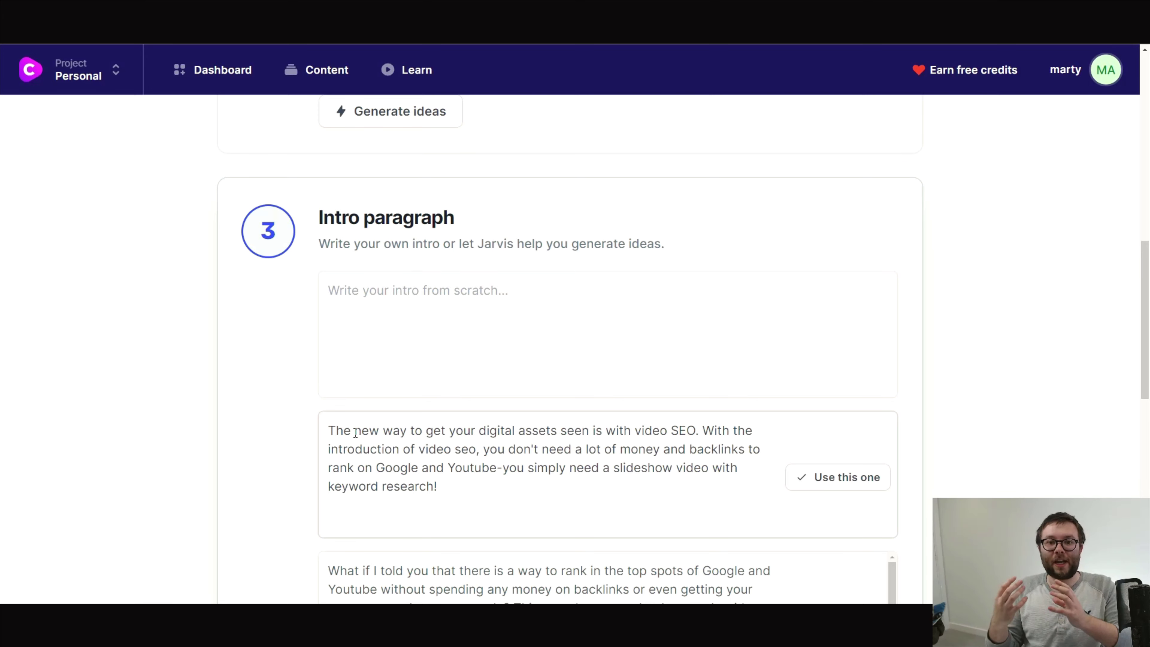
{"action": "scroll", "coordinate": [717, 362], "scroll_direction": "down", "scroll_amount": 4}
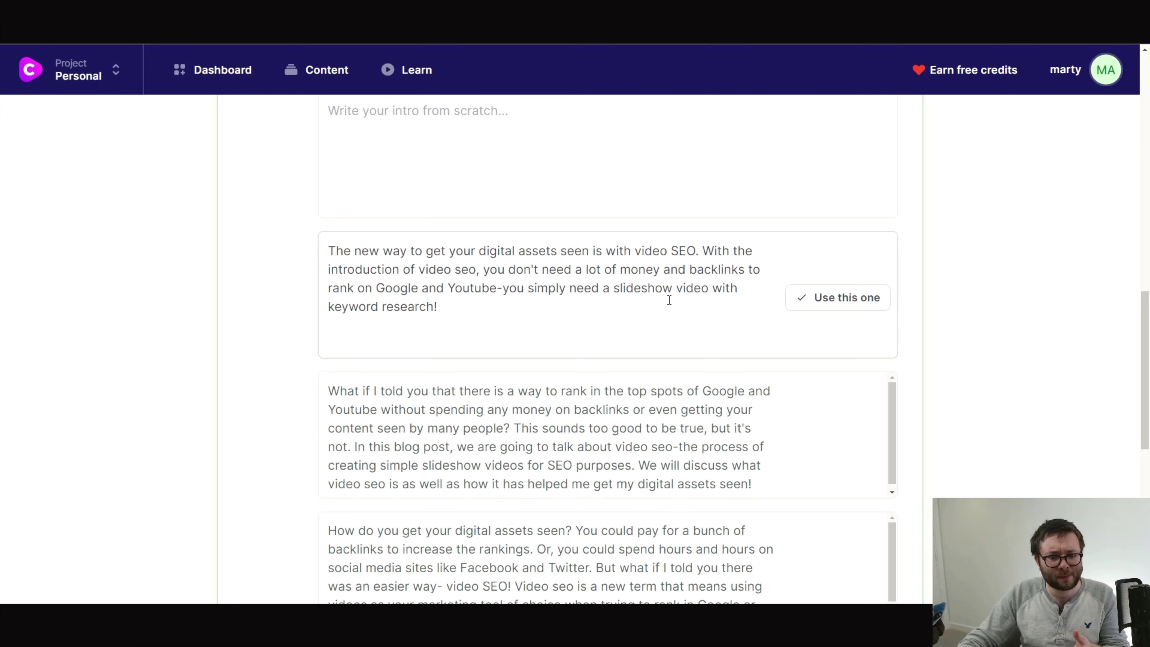
{"action": "scroll", "coordinate": [669, 299], "scroll_direction": "down", "scroll_amount": 1}
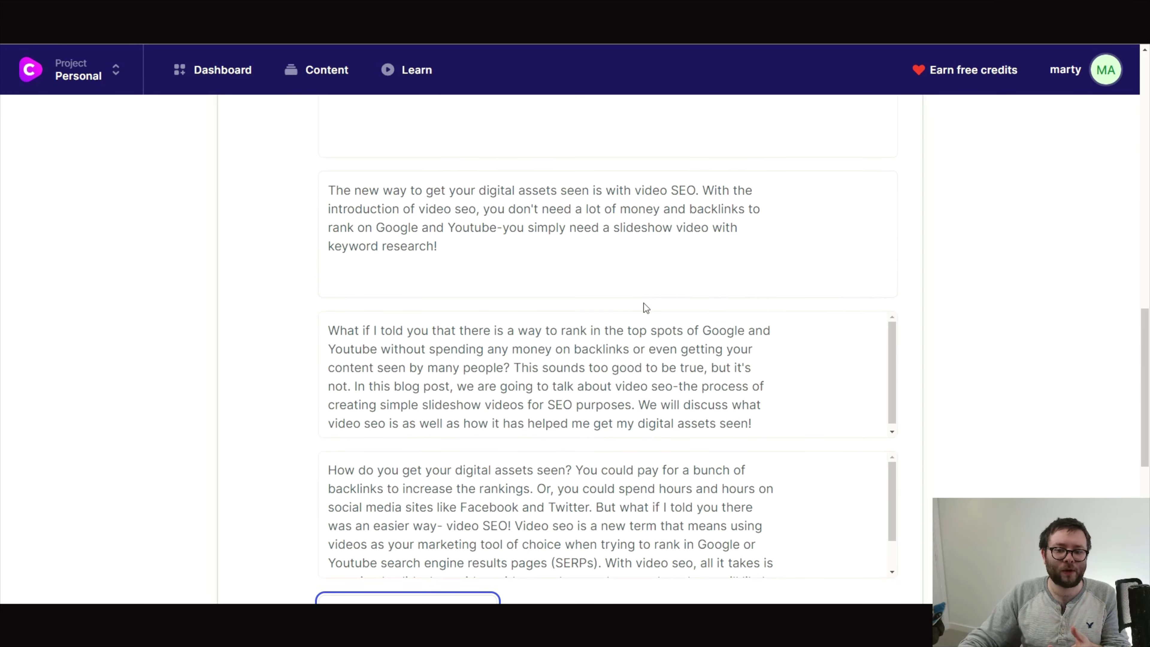
{"action": "scroll", "coordinate": [652, 306], "scroll_direction": "down", "scroll_amount": 1}
{"action": "scroll", "coordinate": [504, 301], "scroll_direction": "up", "scroll_amount": 1}
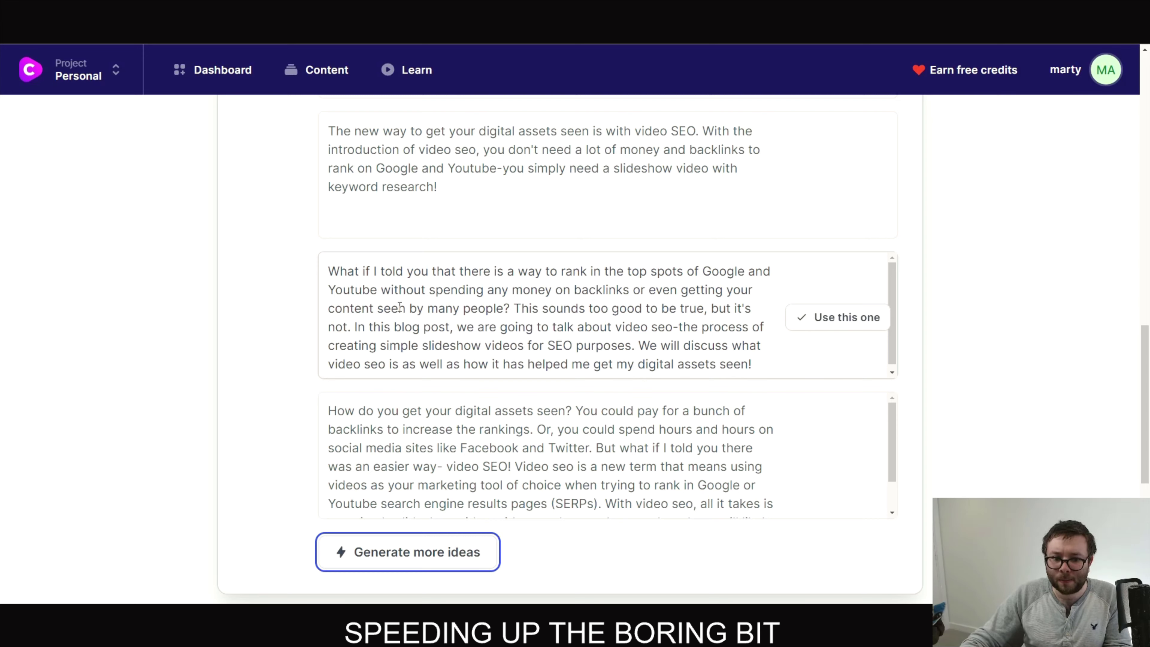
{"action": "scroll", "coordinate": [400, 306], "scroll_direction": "down", "scroll_amount": 1}
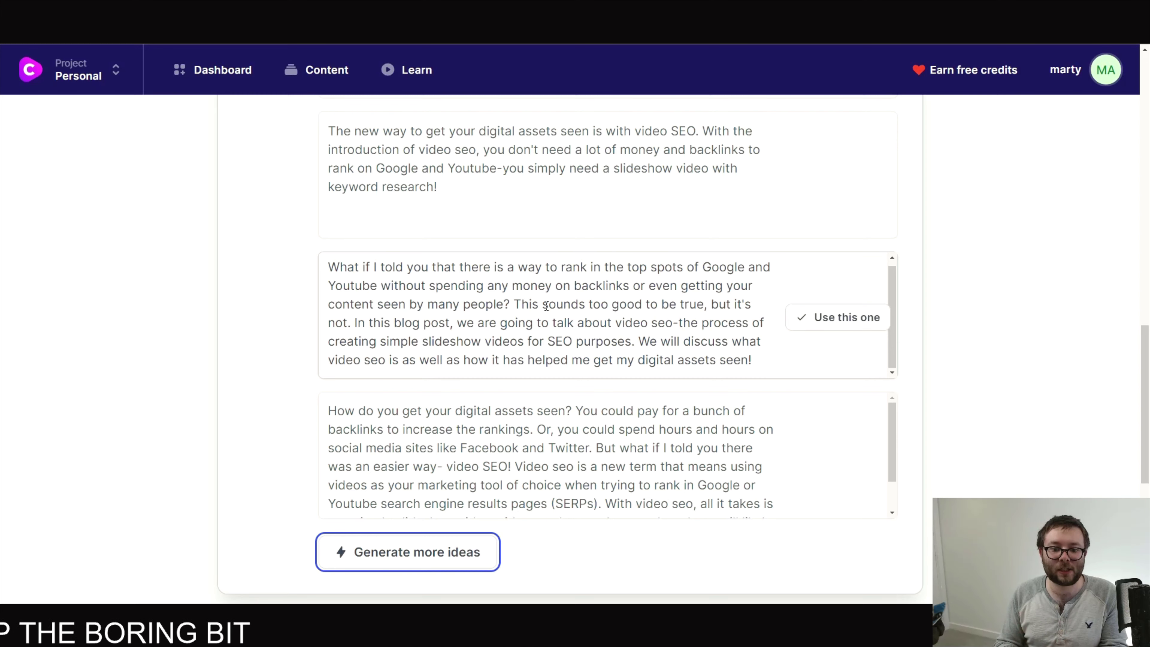
Compare the intro suggestion beginning "What if I told you" with the content description and the chosen title
{"action": "left_click", "coordinate": [605, 325]}
{"action": "key", "text": "ctrl+a"}
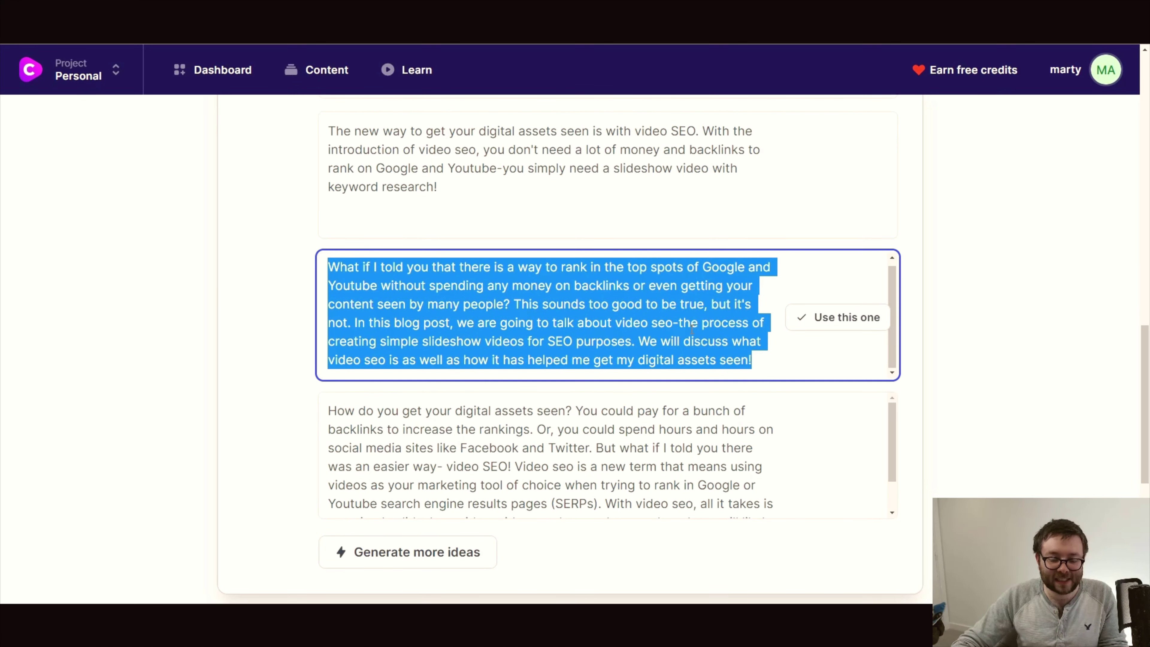
{"action": "scroll", "coordinate": [667, 352], "scroll_direction": "up", "scroll_amount": 1}
{"action": "scroll", "coordinate": [223, 347], "scroll_direction": "up", "scroll_amount": 6}
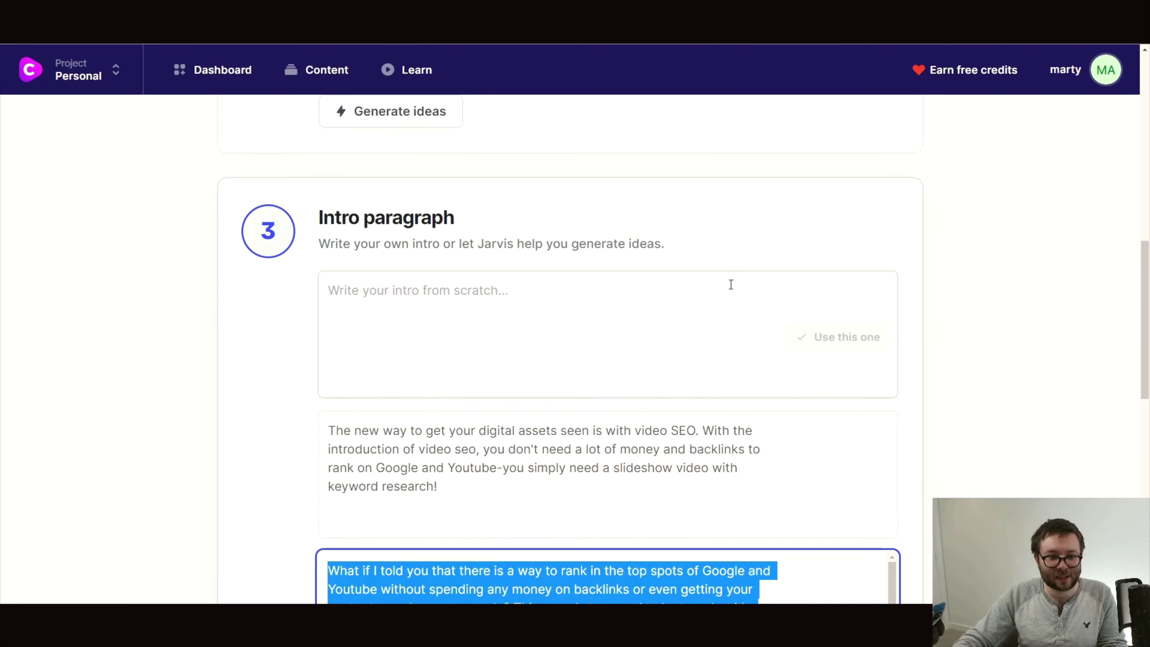
{"action": "scroll", "coordinate": [123, 312], "scroll_direction": "up", "scroll_amount": 10}
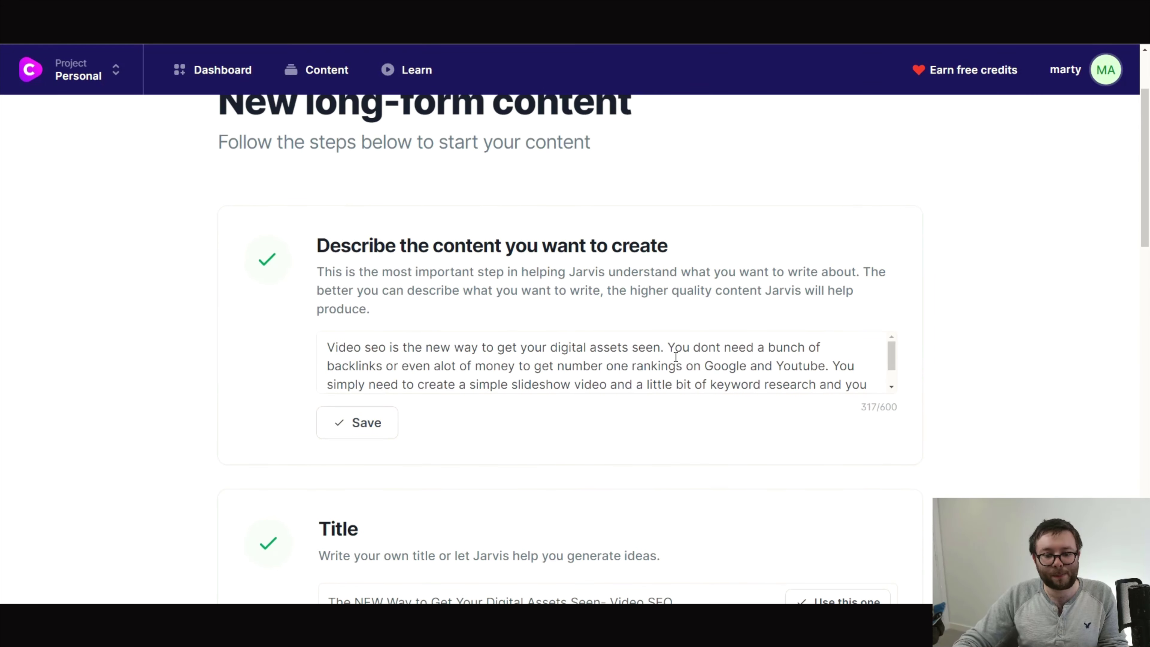
{"action": "scroll", "coordinate": [1026, 375], "scroll_direction": "down", "scroll_amount": 8}
{"action": "right_click", "coordinate": [1026, 375]}
{"action": "left_click", "coordinate": [540, 471]}
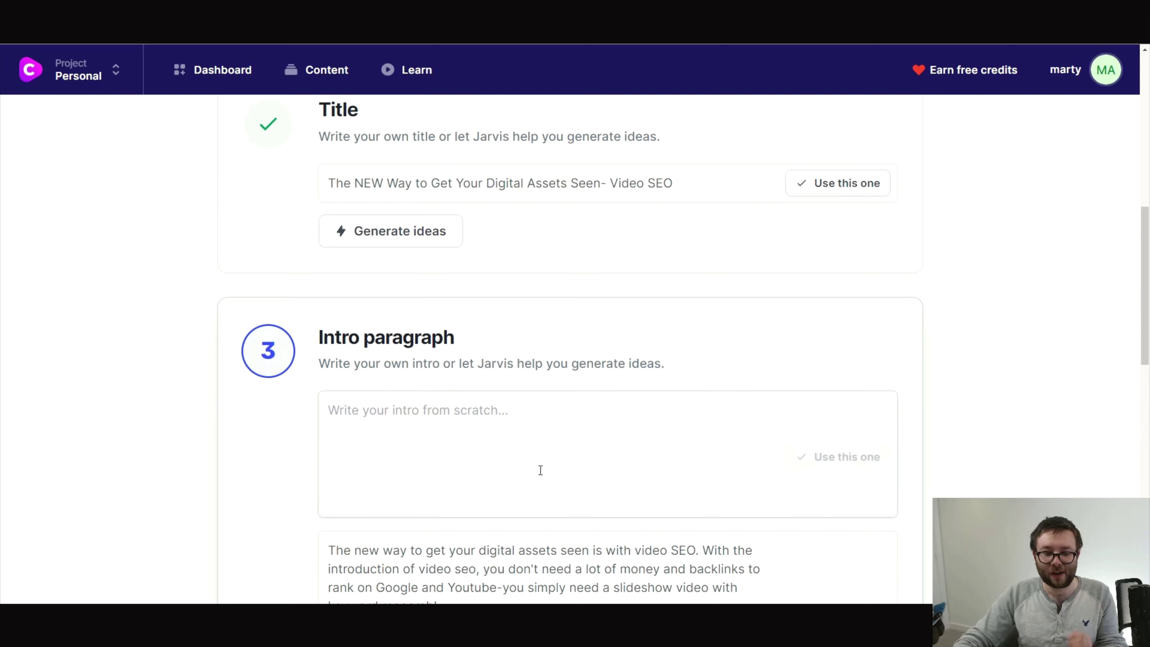
Review the remaining intro suggestions and use the one beginning "What if I told you that there is a way to rank"
{"action": "scroll", "coordinate": [521, 439], "scroll_direction": "down", "scroll_amount": 5}
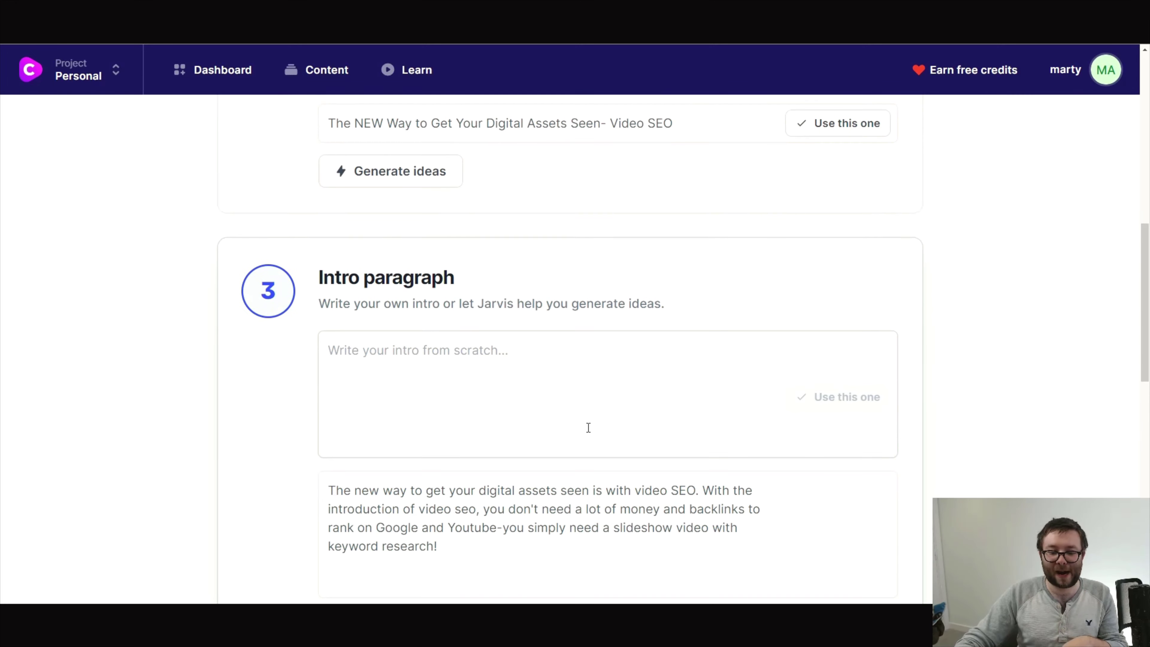
{"action": "scroll", "coordinate": [382, 449], "scroll_direction": "down", "scroll_amount": 4}
{"action": "scroll", "coordinate": [383, 448], "scroll_direction": "down", "scroll_amount": 3}
{"action": "scroll", "coordinate": [382, 448], "scroll_direction": "up", "scroll_amount": 3}
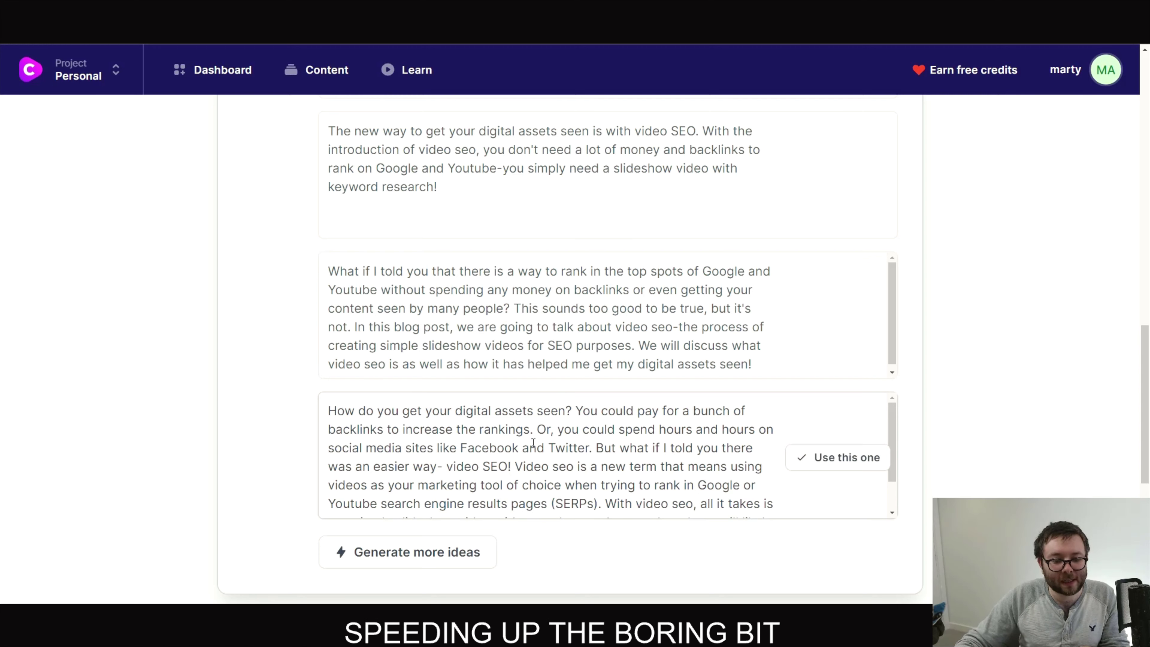
{"action": "scroll", "coordinate": [634, 441], "scroll_direction": "down", "scroll_amount": 2}
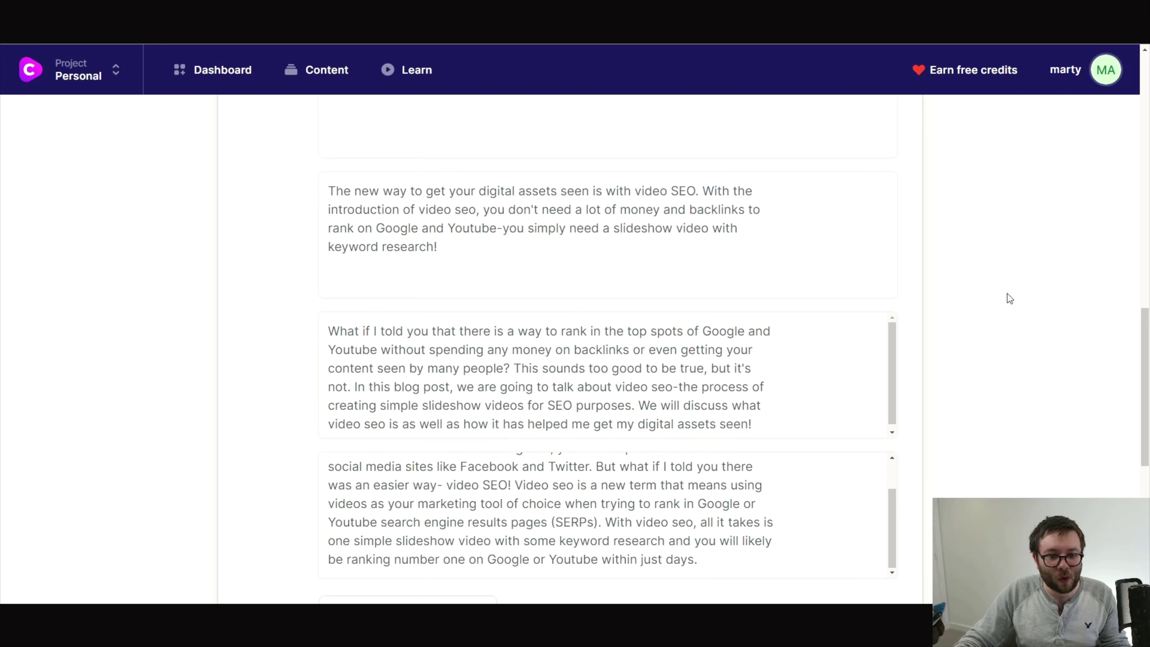
{"action": "scroll", "coordinate": [1010, 299], "scroll_direction": "down", "scroll_amount": 4}
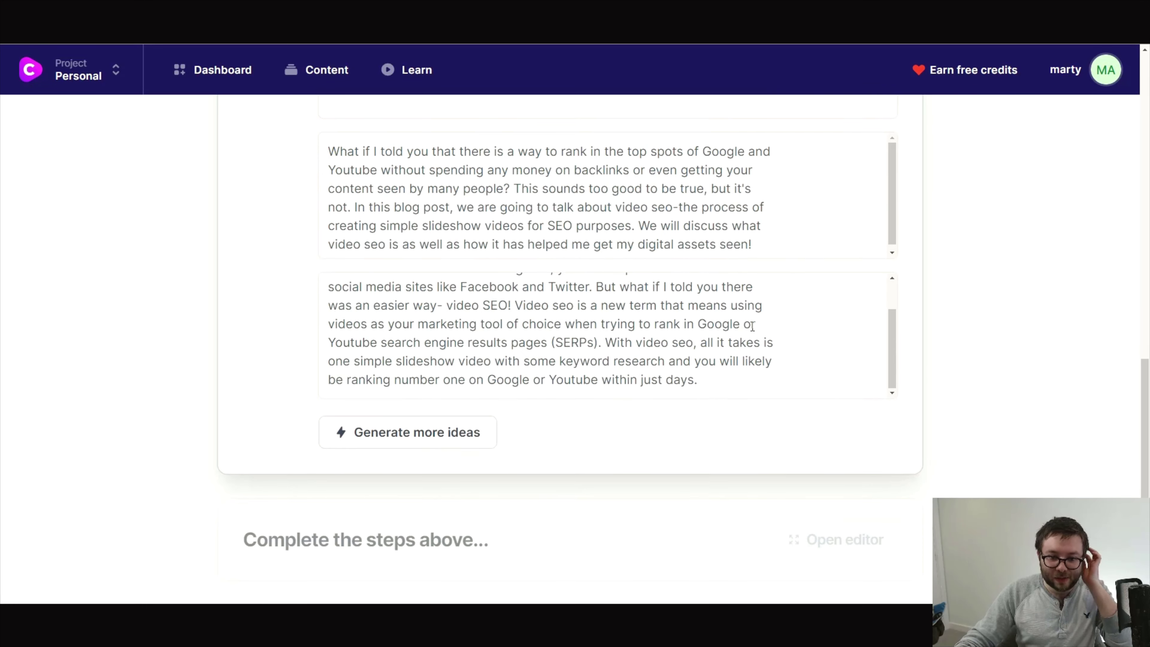
{"action": "mouse_move", "coordinate": [777, 234]}
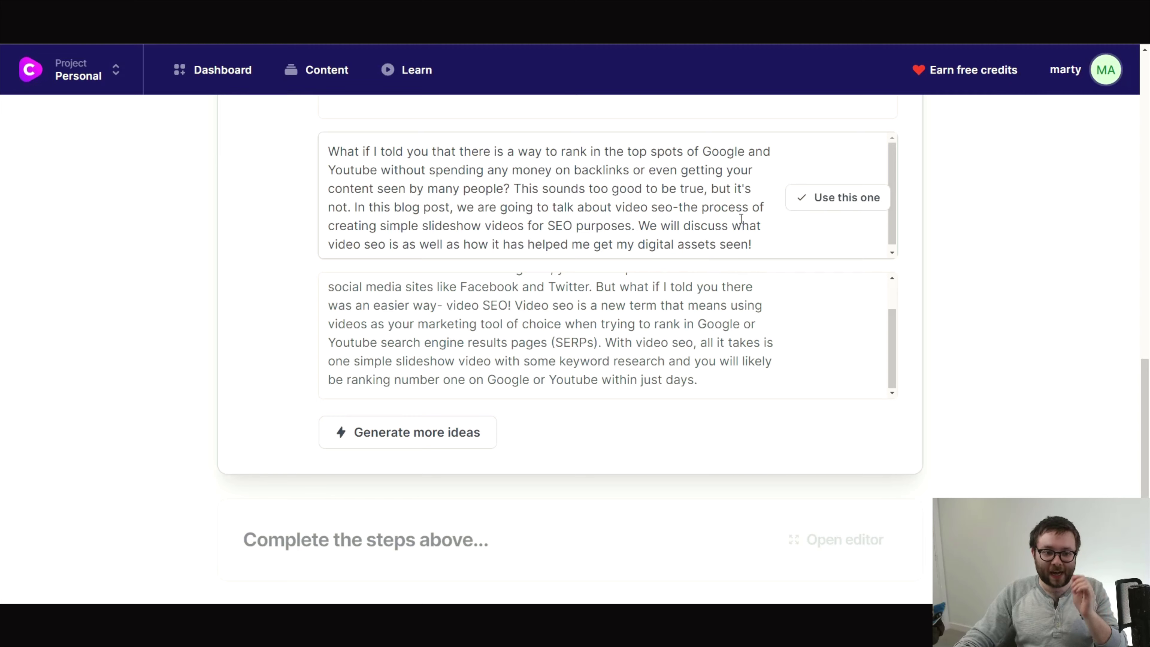
{"action": "left_click", "coordinate": [831, 198]}
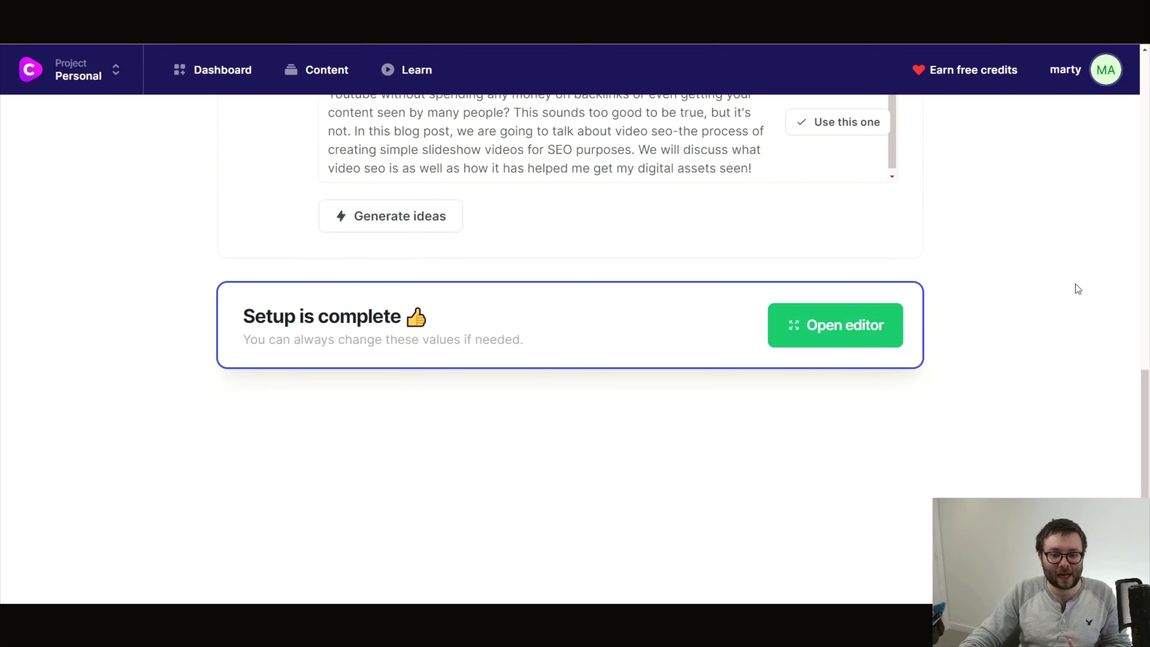
Check the completed title and intro setup, and open the content in the editor
{"action": "scroll", "coordinate": [1077, 285], "scroll_direction": "up", "scroll_amount": 12}
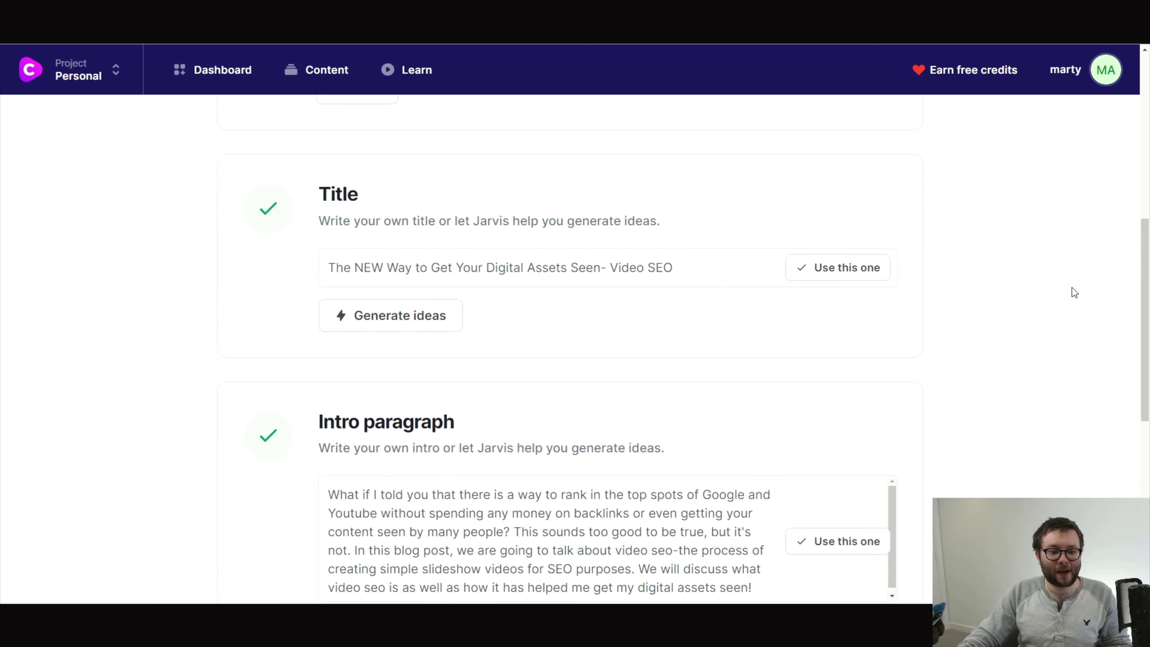
{"action": "scroll", "coordinate": [1072, 288], "scroll_direction": "down", "scroll_amount": 10}
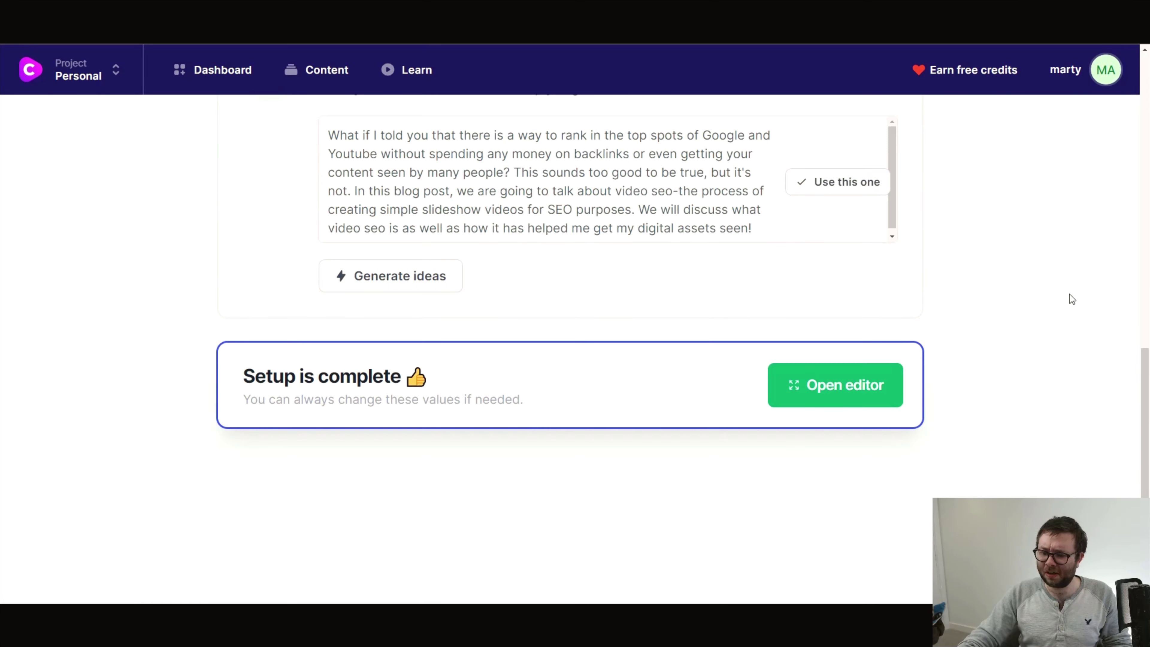
{"action": "left_click", "coordinate": [865, 384]}
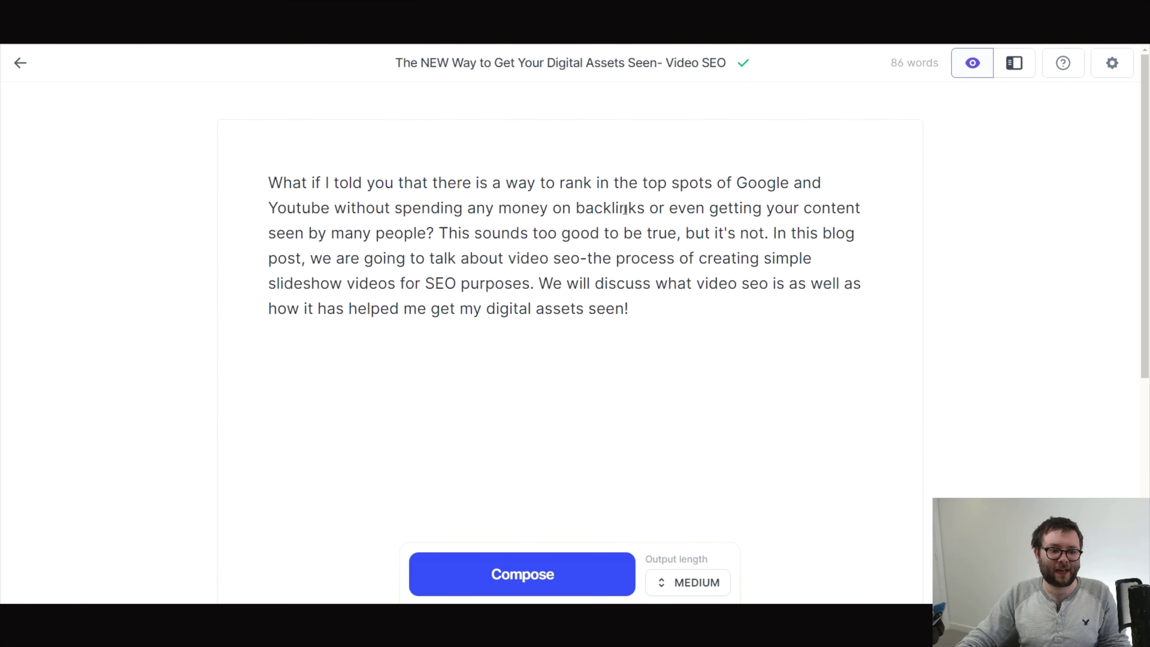
{"action": "scroll", "coordinate": [336, 177], "scroll_direction": "down", "scroll_amount": 5}
{"action": "scroll", "coordinate": [495, 188], "scroll_direction": "up", "scroll_amount": 5}
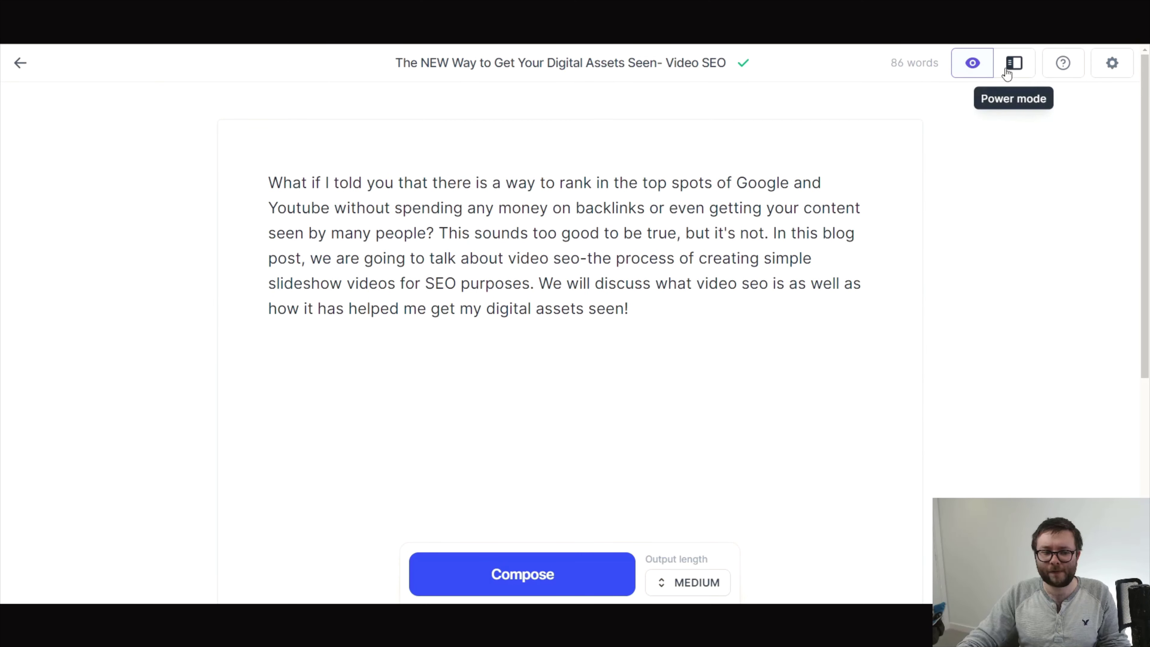
Go back to the documents list and reopen "The NEW Way to Get Your Digital Assets Seen- Video SEO"
{"action": "left_click", "coordinate": [20, 63]}
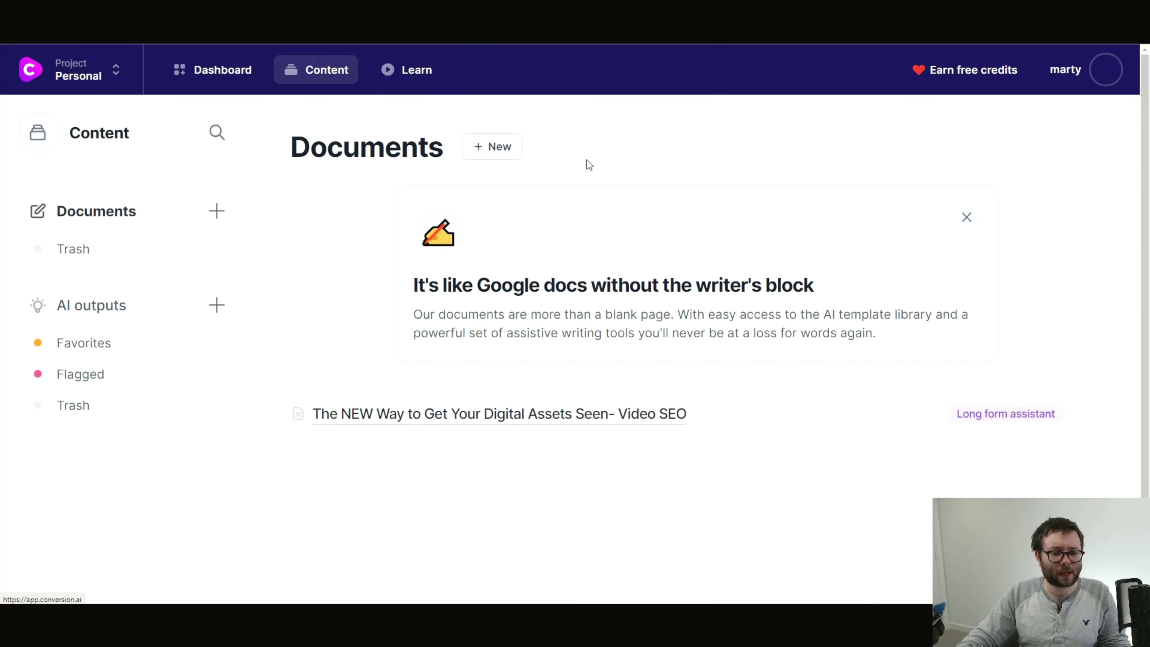
{"action": "left_click", "coordinate": [427, 415]}
{"action": "scroll", "coordinate": [663, 411], "scroll_direction": "down", "scroll_amount": 5}
{"action": "scroll", "coordinate": [663, 408], "scroll_direction": "up", "scroll_amount": 5}
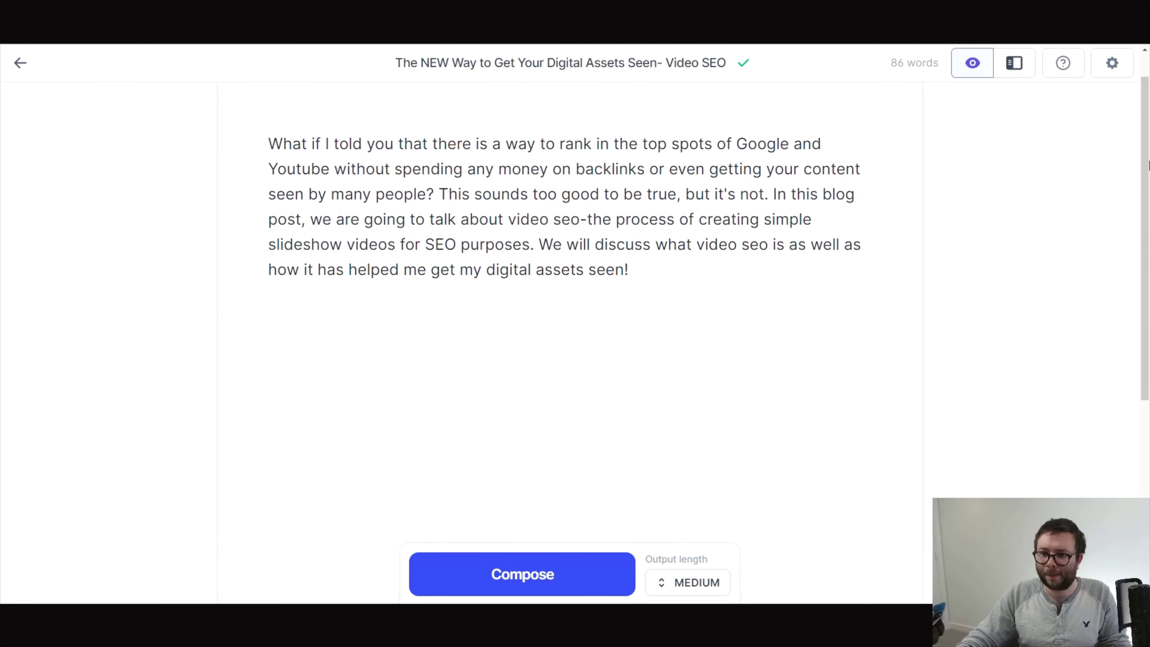
Examine the AI templates available in Power mode, from AIDA Framework to Real Estate Listing, and return to the document-only view
{"action": "left_click", "coordinate": [1018, 75]}
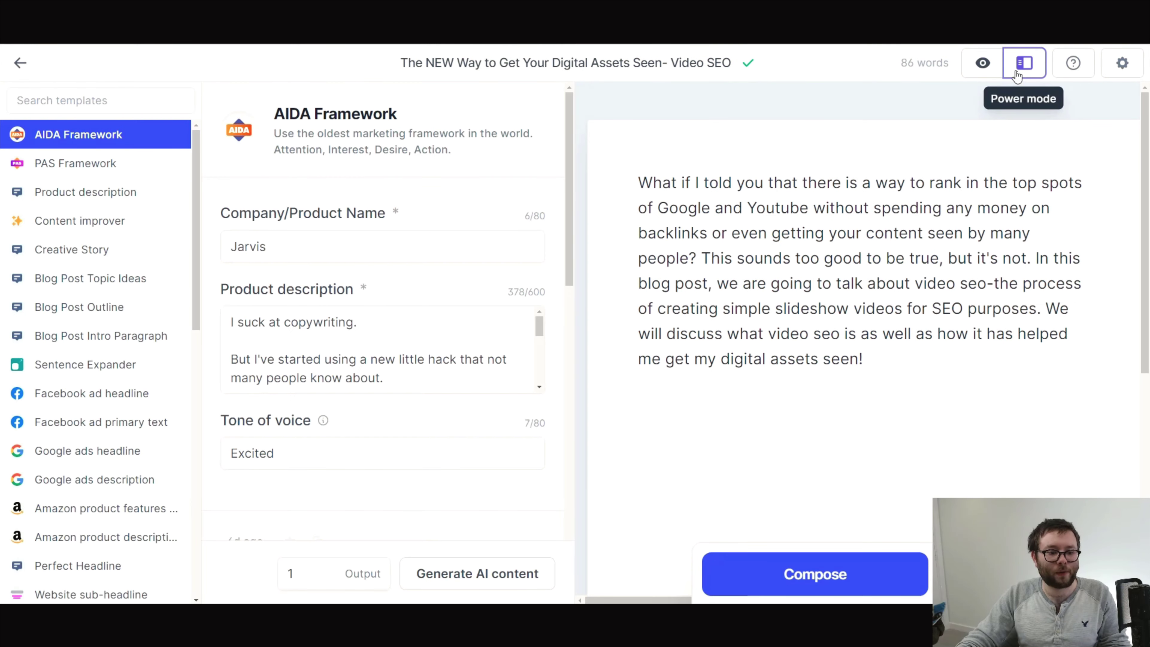
{"action": "scroll", "coordinate": [518, 178], "scroll_direction": "down", "scroll_amount": 10}
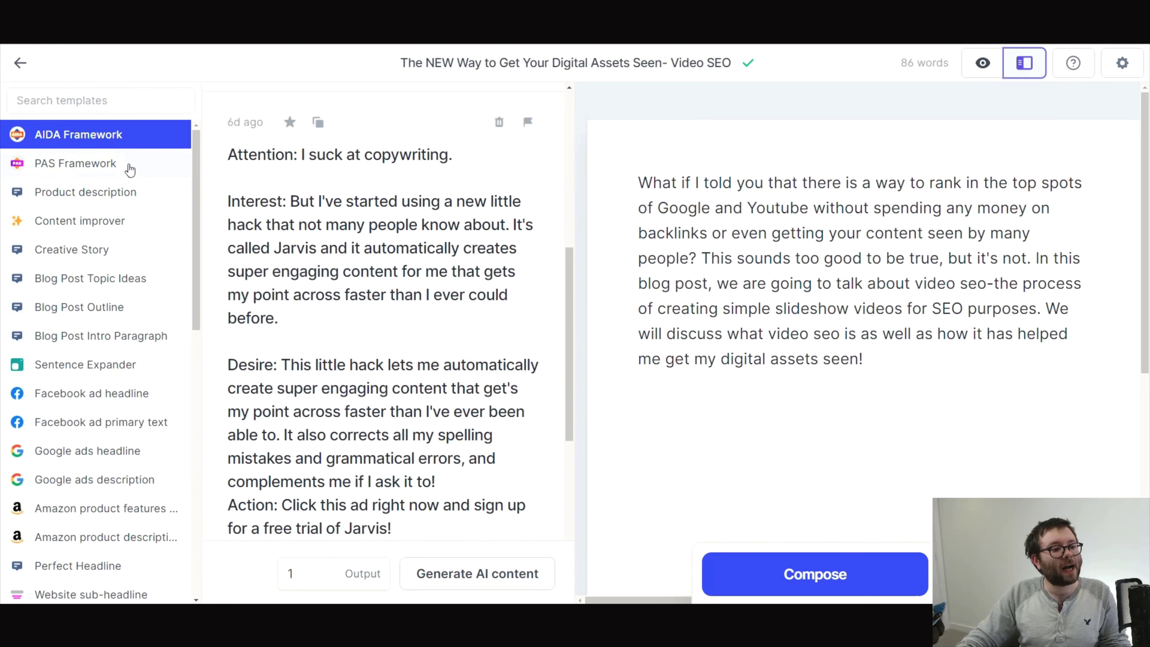
{"action": "scroll", "coordinate": [274, 176], "scroll_direction": "down", "scroll_amount": 3}
{"action": "scroll", "coordinate": [90, 227], "scroll_direction": "down", "scroll_amount": 5}
{"action": "scroll", "coordinate": [93, 225], "scroll_direction": "down", "scroll_amount": 9}
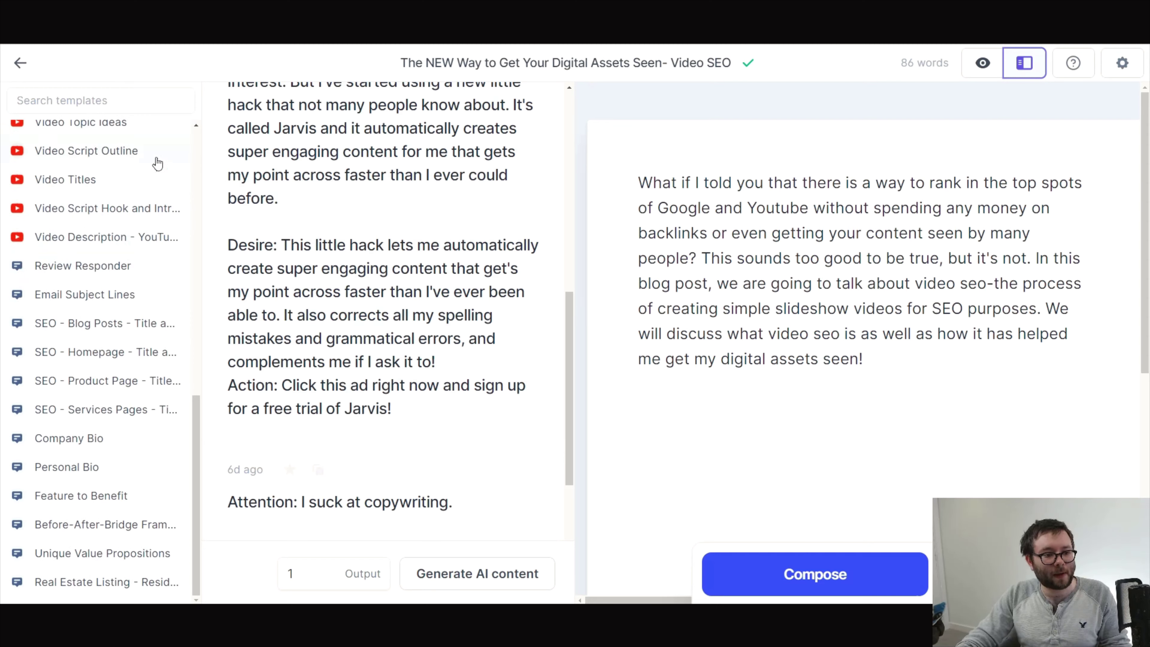
{"action": "scroll", "coordinate": [84, 349], "scroll_direction": "up", "scroll_amount": 8}
{"action": "scroll", "coordinate": [82, 351], "scroll_direction": "up", "scroll_amount": 7}
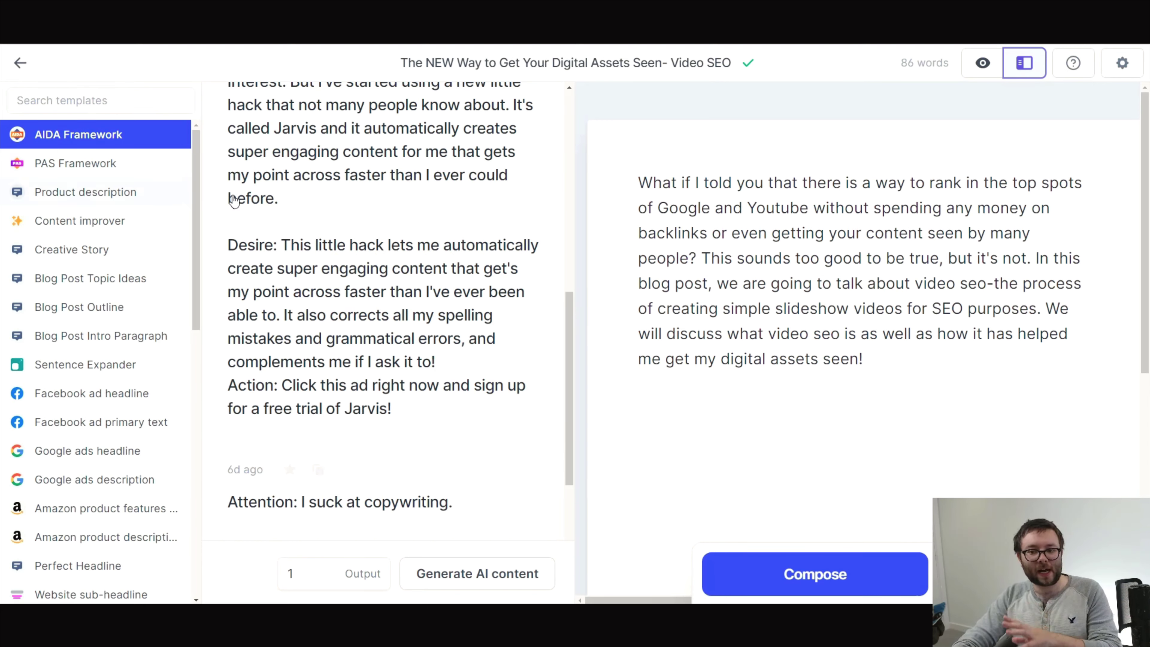
{"action": "left_click", "coordinate": [988, 72]}
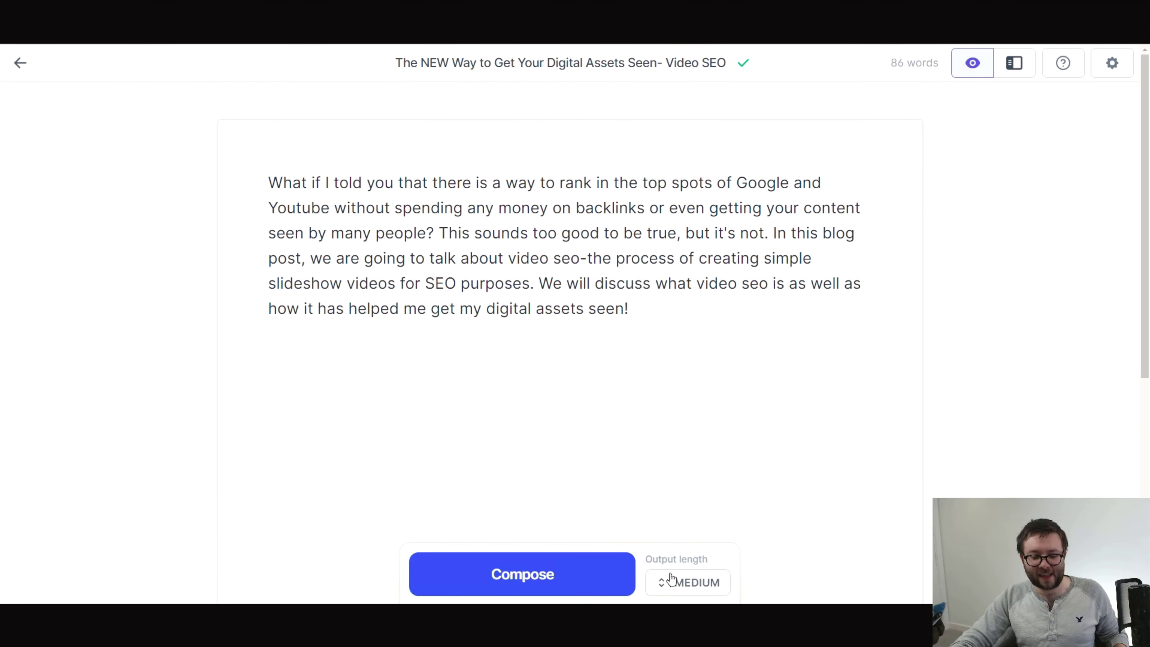
Compose a paragraph below the video SEO intro with the output length at Medium, and review the generated text
{"action": "left_click", "coordinate": [667, 584]}
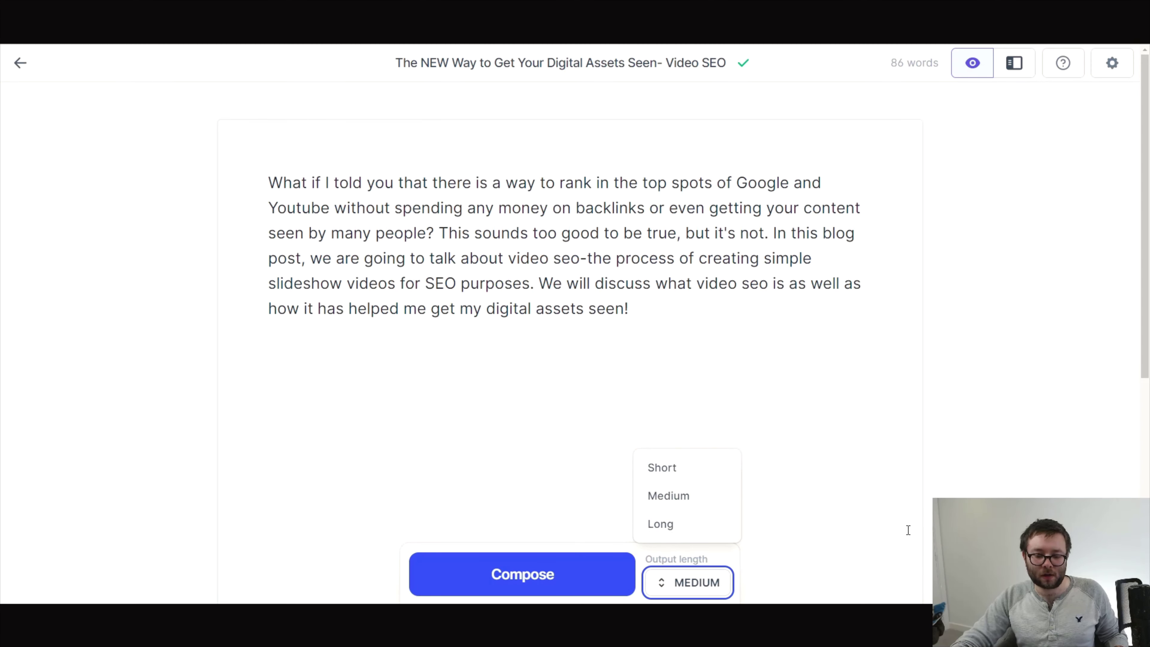
{"action": "left_click", "coordinate": [675, 509]}
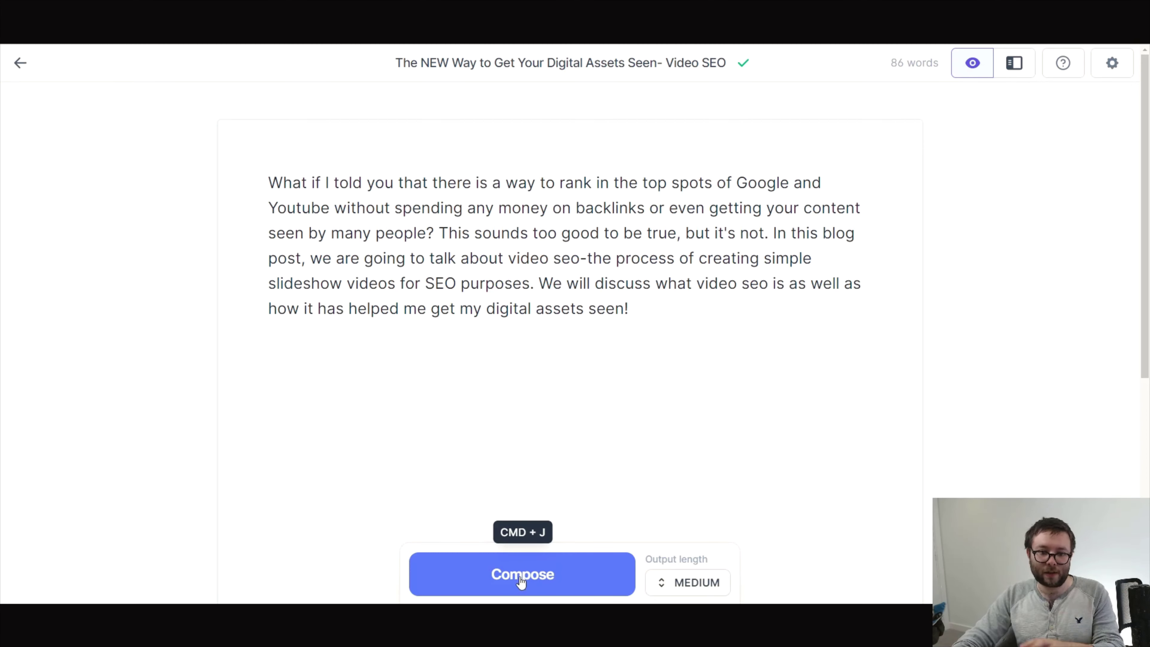
{"action": "left_click", "coordinate": [529, 566]}
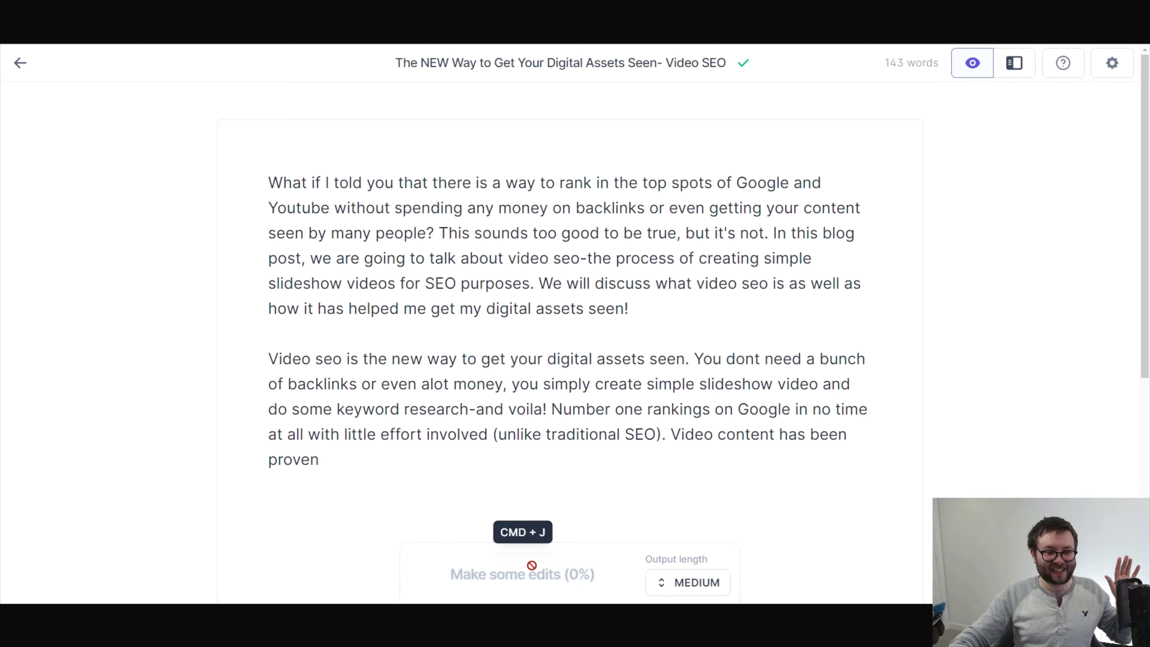
{"action": "scroll", "coordinate": [553, 371], "scroll_direction": "down", "scroll_amount": 1}
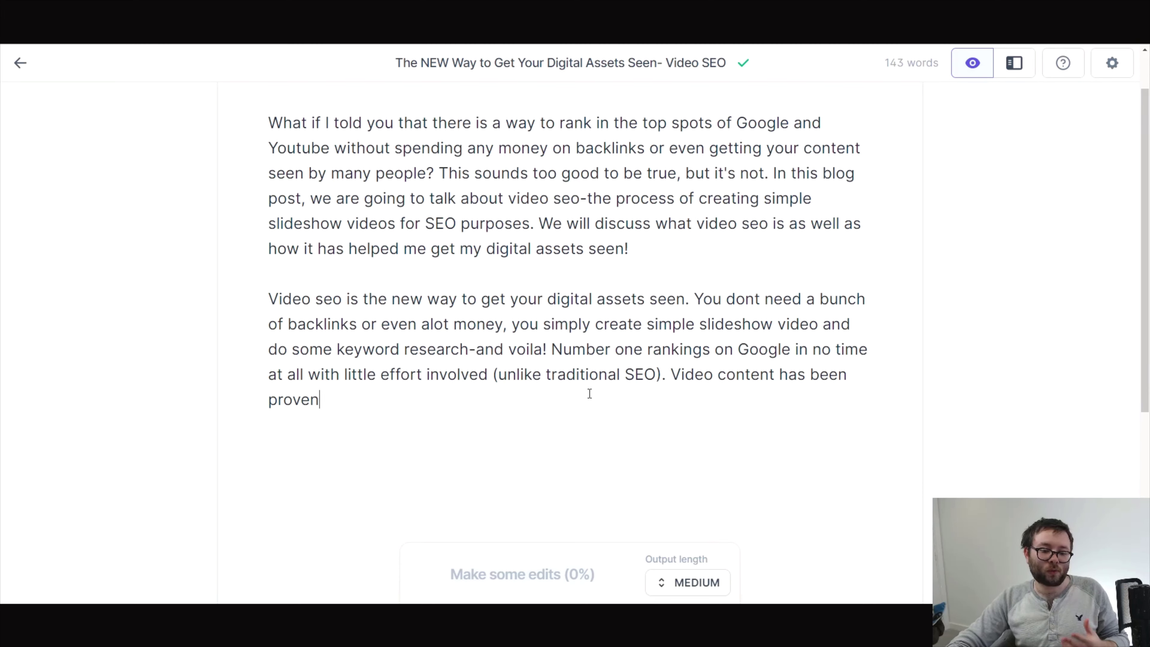
{"action": "left_click_drag", "start_coordinate": [524, 374], "coordinate": [634, 375]}
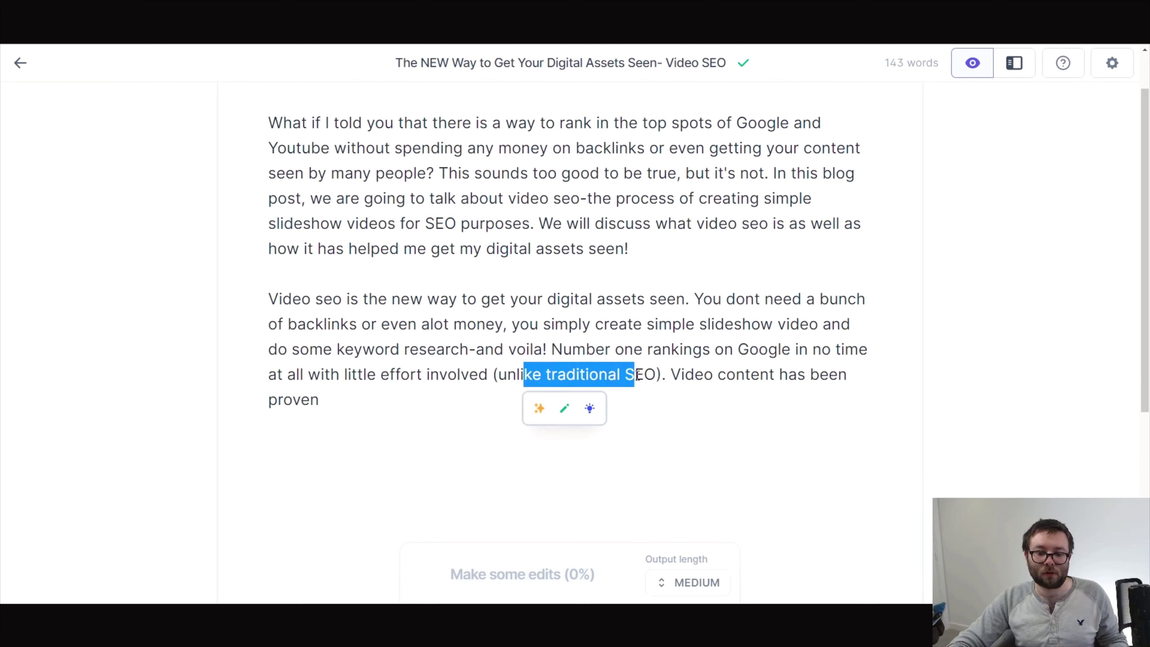
{"action": "left_click", "coordinate": [708, 374]}
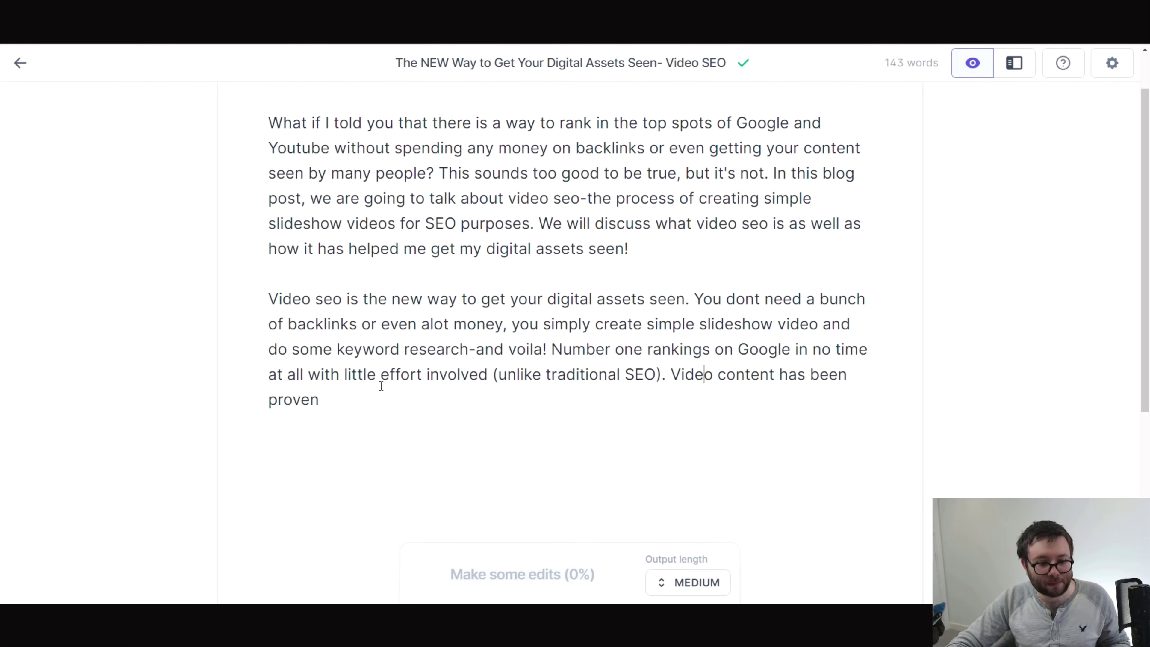
Set the output length to Long and try to compose more text after the second paragraph
{"action": "left_click", "coordinate": [380, 395]}
{"action": "scroll", "coordinate": [489, 437], "scroll_direction": "down", "scroll_amount": 1}
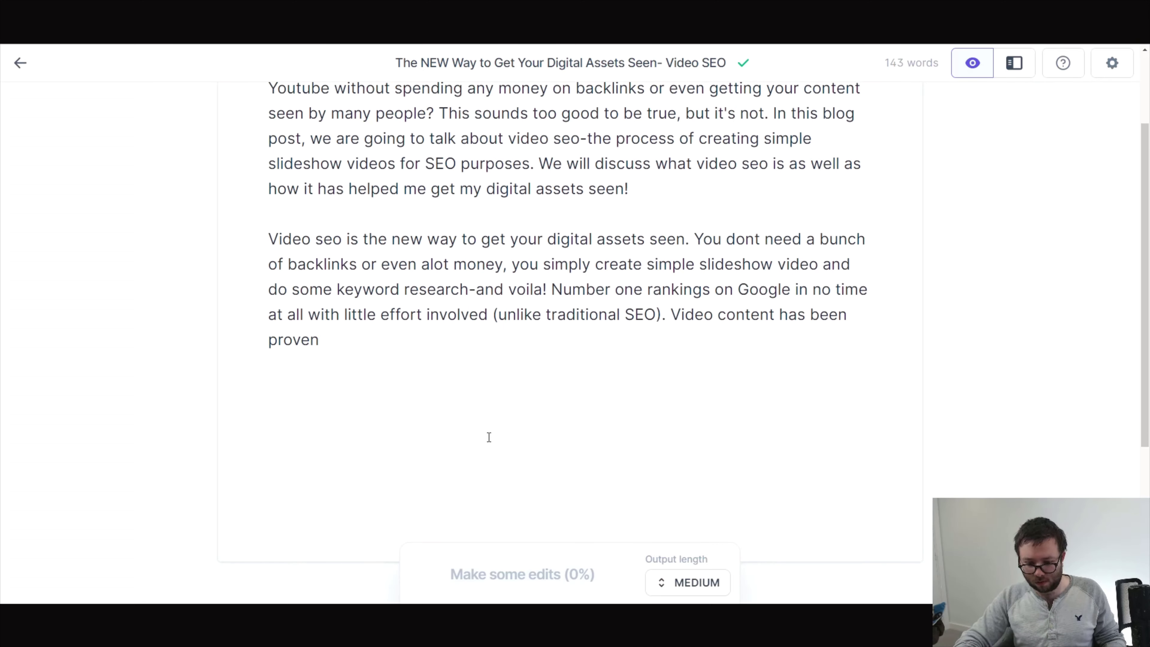
{"action": "left_click", "coordinate": [492, 436]}
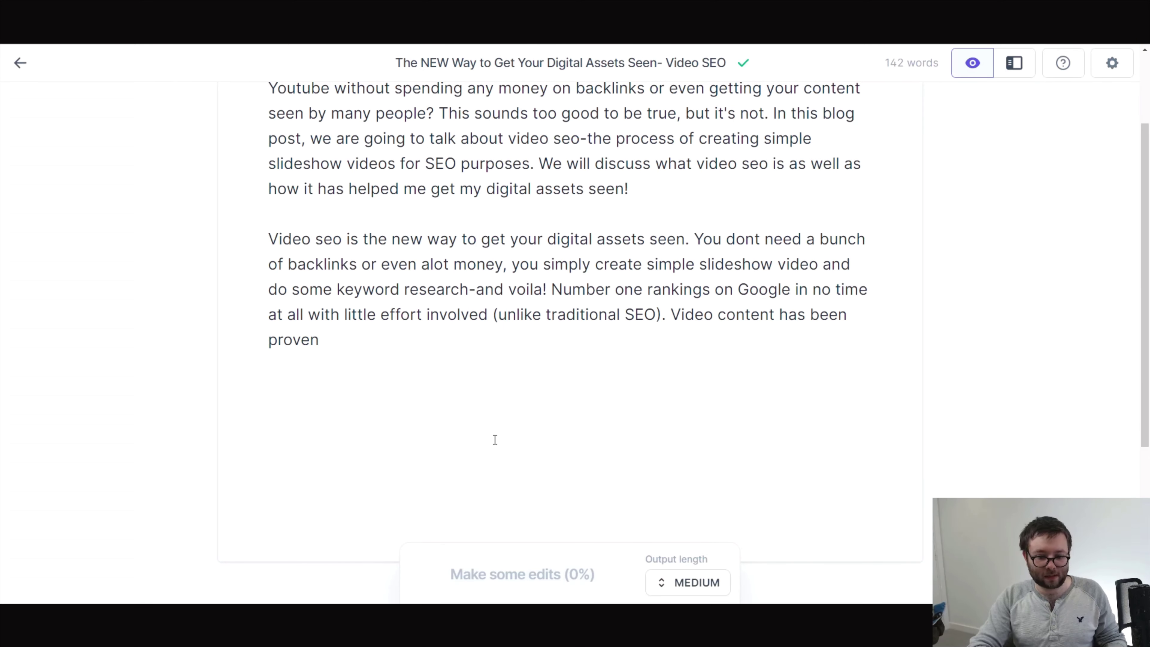
{"action": "left_click", "coordinate": [700, 585]}
{"action": "left_click", "coordinate": [686, 536]}
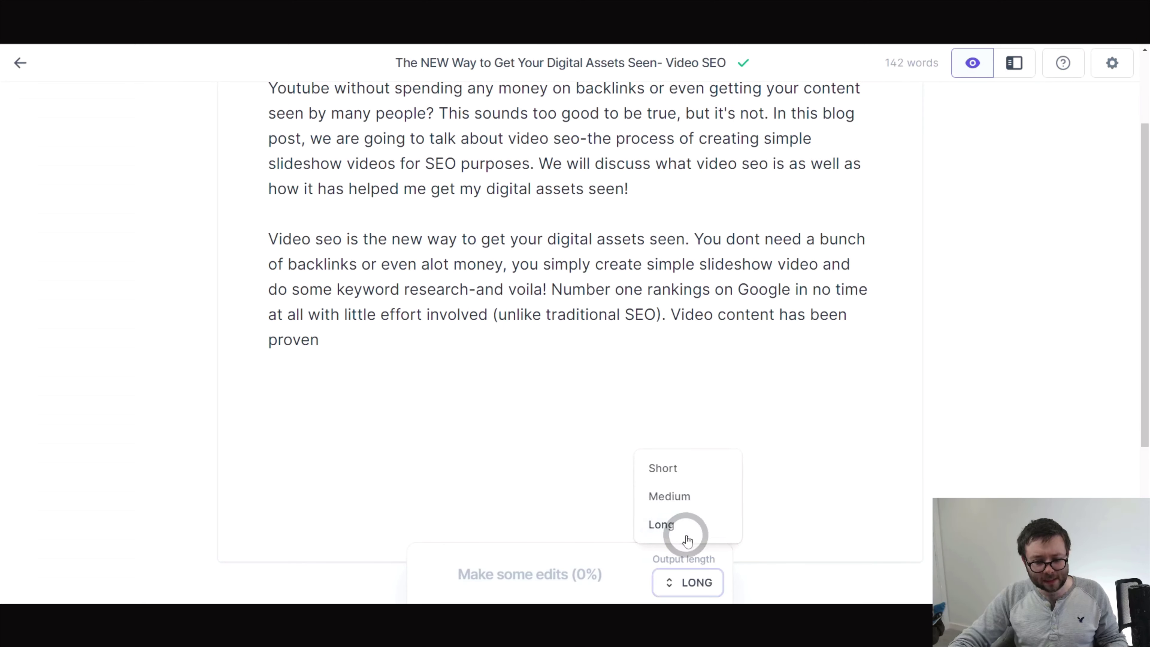
{"action": "left_click", "coordinate": [528, 570]}
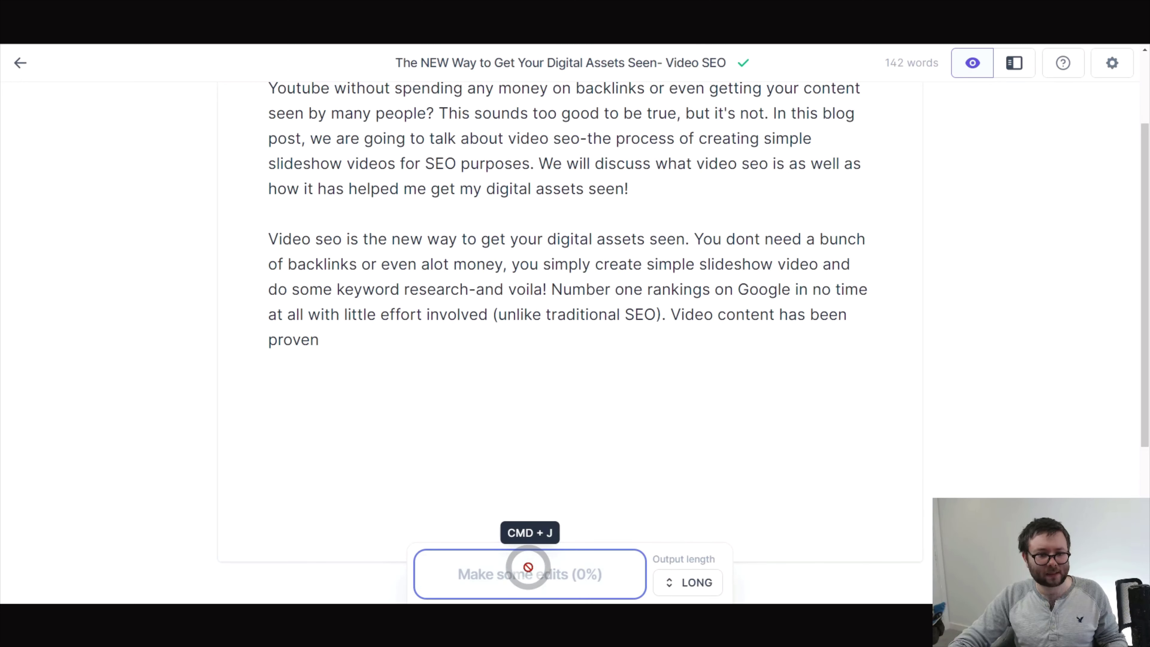
Open the editor's help on the basics of the long form editor and look through its contents
{"action": "scroll", "coordinate": [535, 505], "scroll_direction": "up", "scroll_amount": 3}
{"action": "scroll", "coordinate": [541, 505], "scroll_direction": "down", "scroll_amount": 5}
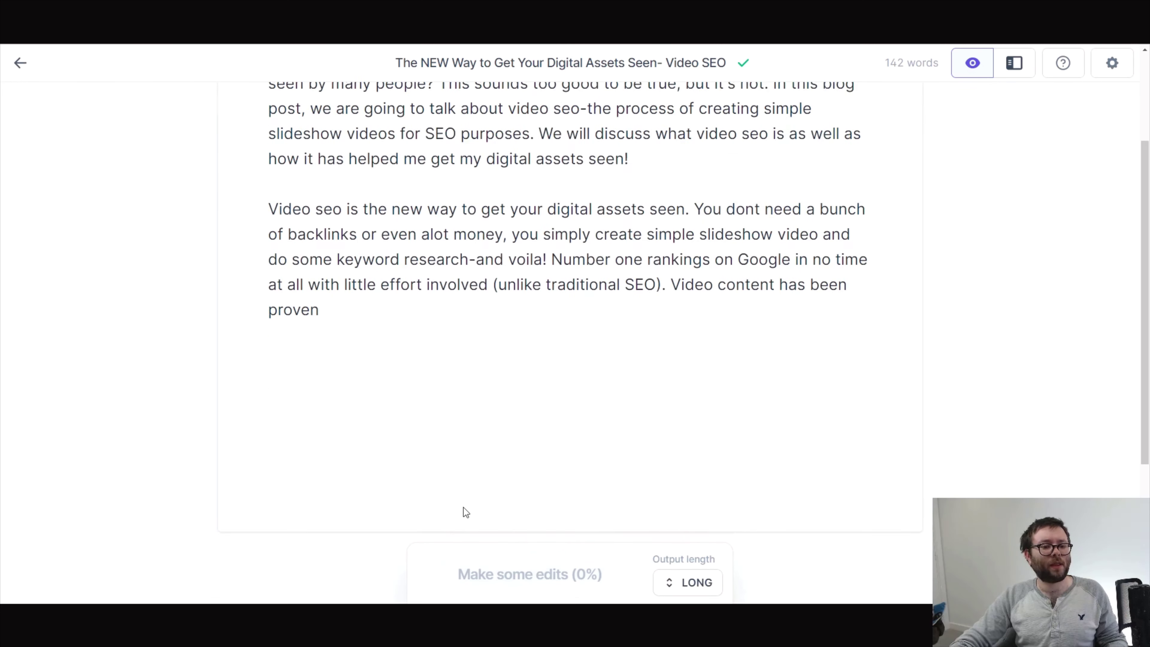
{"action": "left_click", "coordinate": [543, 251]}
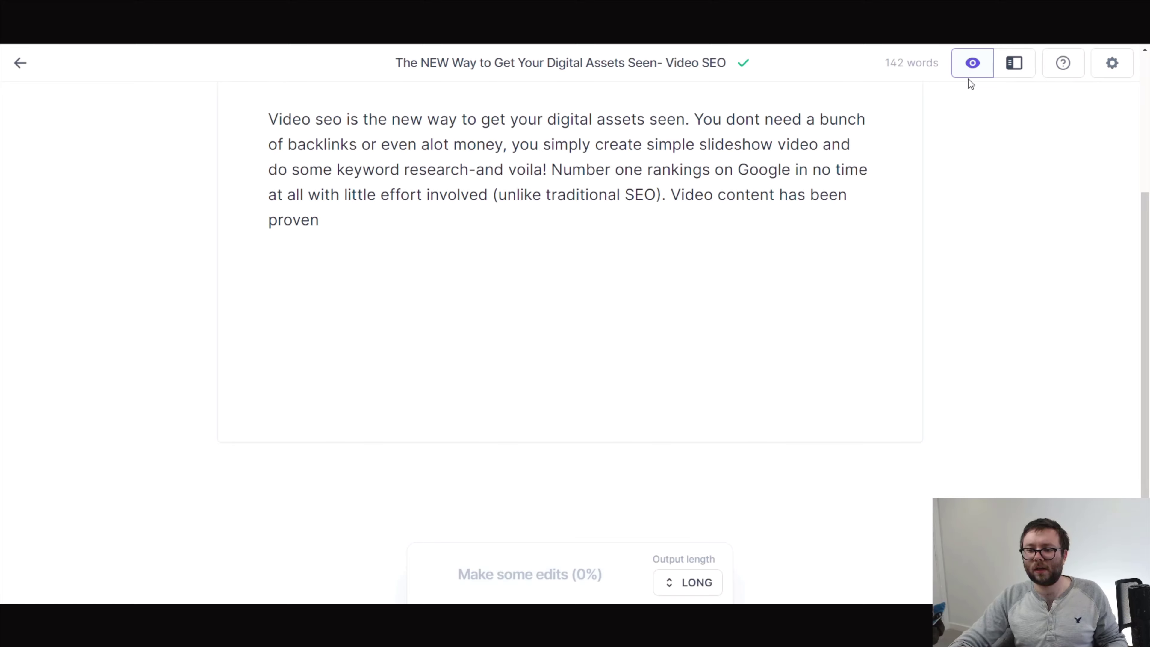
{"action": "scroll", "coordinate": [1038, 113], "scroll_direction": "up", "scroll_amount": 4}
{"action": "left_click", "coordinate": [1064, 64]}
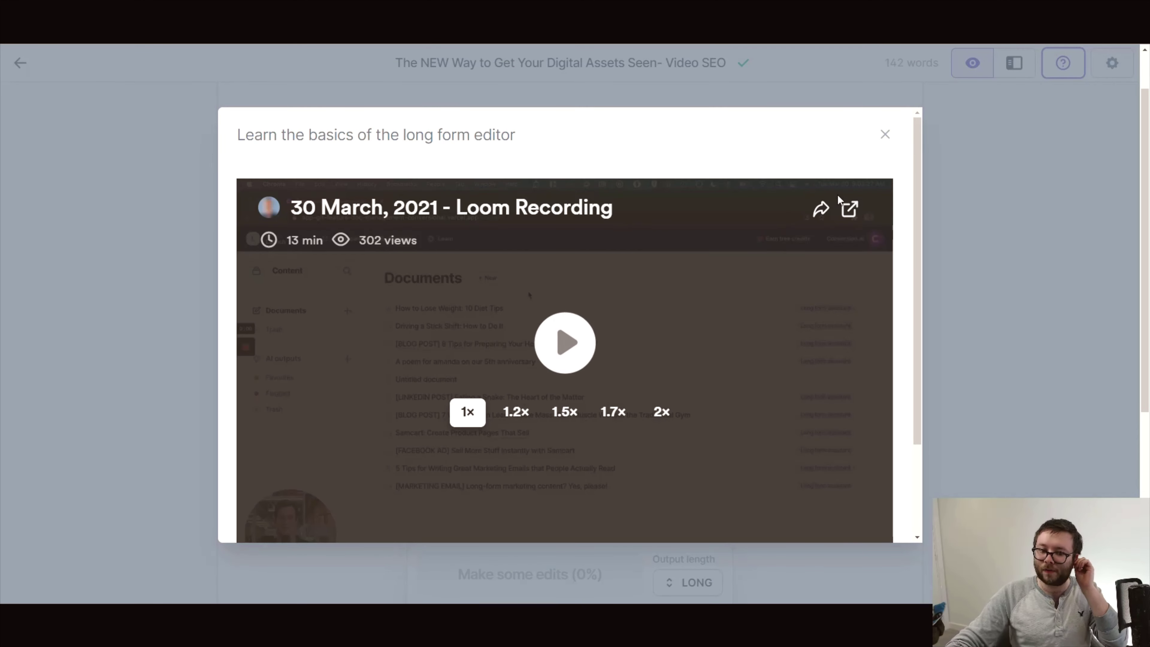
{"action": "scroll", "coordinate": [834, 218], "scroll_direction": "down", "scroll_amount": 3}
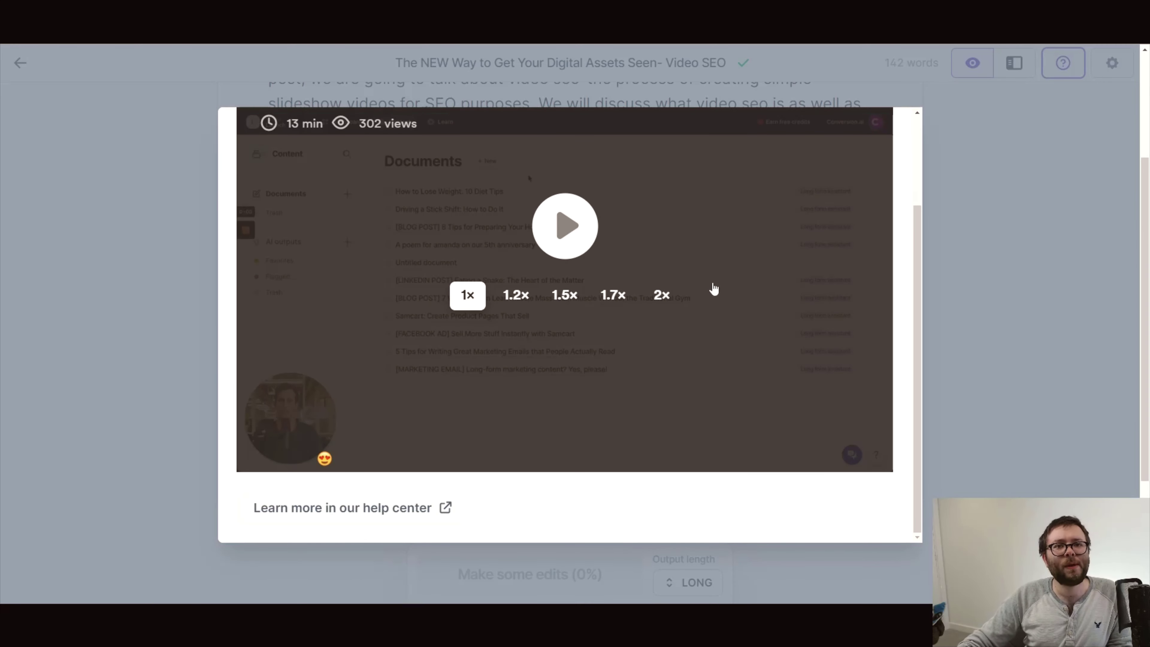
{"action": "scroll", "coordinate": [536, 306], "scroll_direction": "up", "scroll_amount": 3}
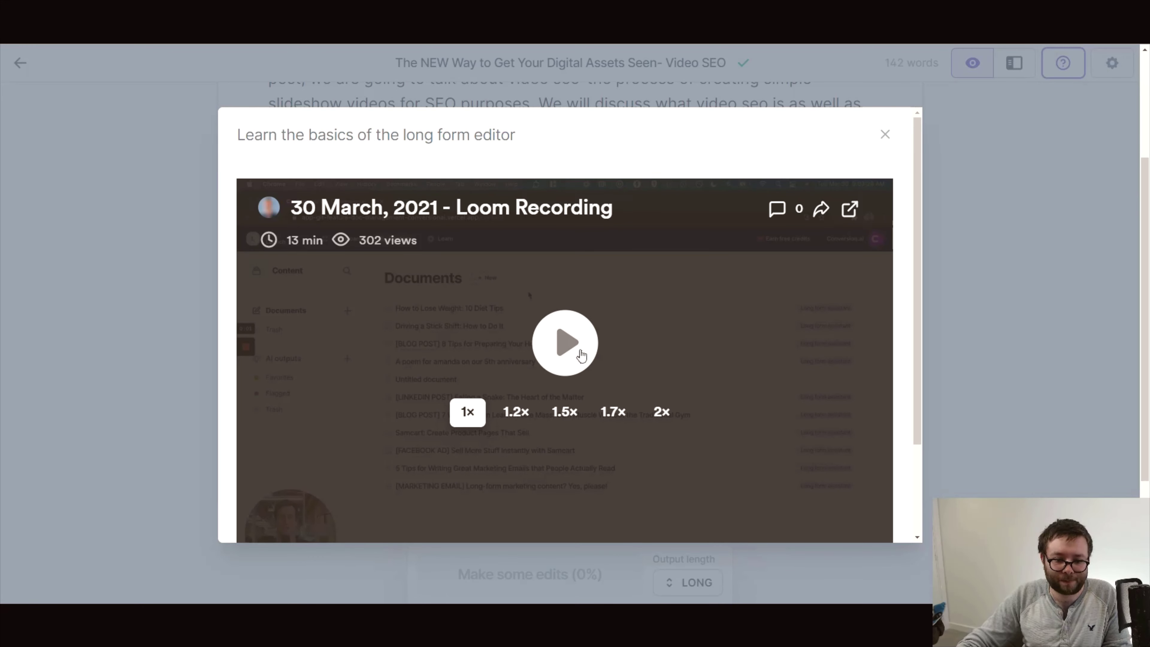
Watch the long form editor tutorial video at 1.2× speed, pausing between its sections, and close the help
{"action": "left_click", "coordinate": [579, 351]}
{"action": "scroll", "coordinate": [831, 428], "scroll_direction": "down", "scroll_amount": 1}
{"action": "left_click", "coordinate": [790, 507]}
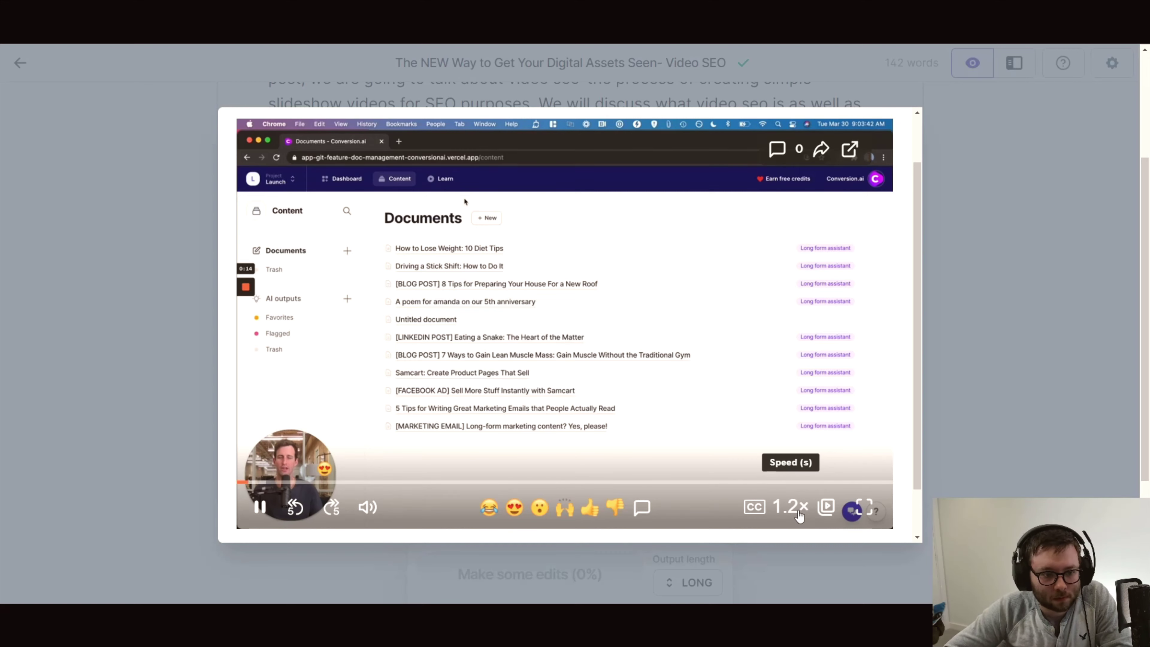
{"action": "left_click", "coordinate": [272, 509]}
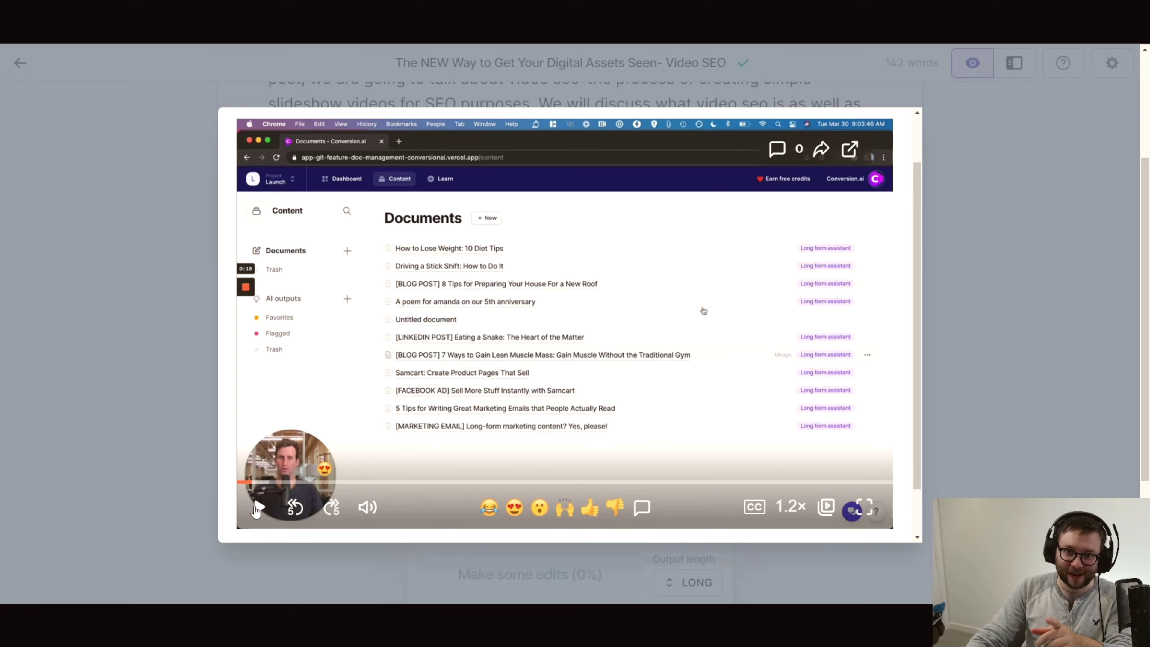
{"action": "left_click", "coordinate": [258, 507]}
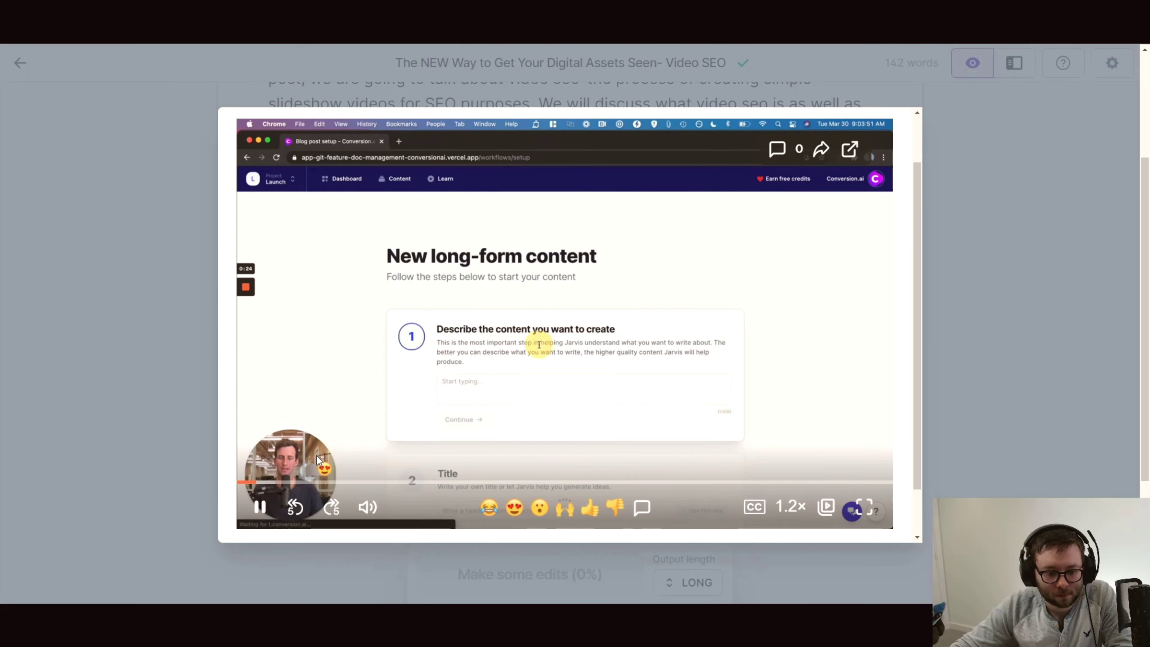
{"action": "left_click", "coordinate": [261, 510]}
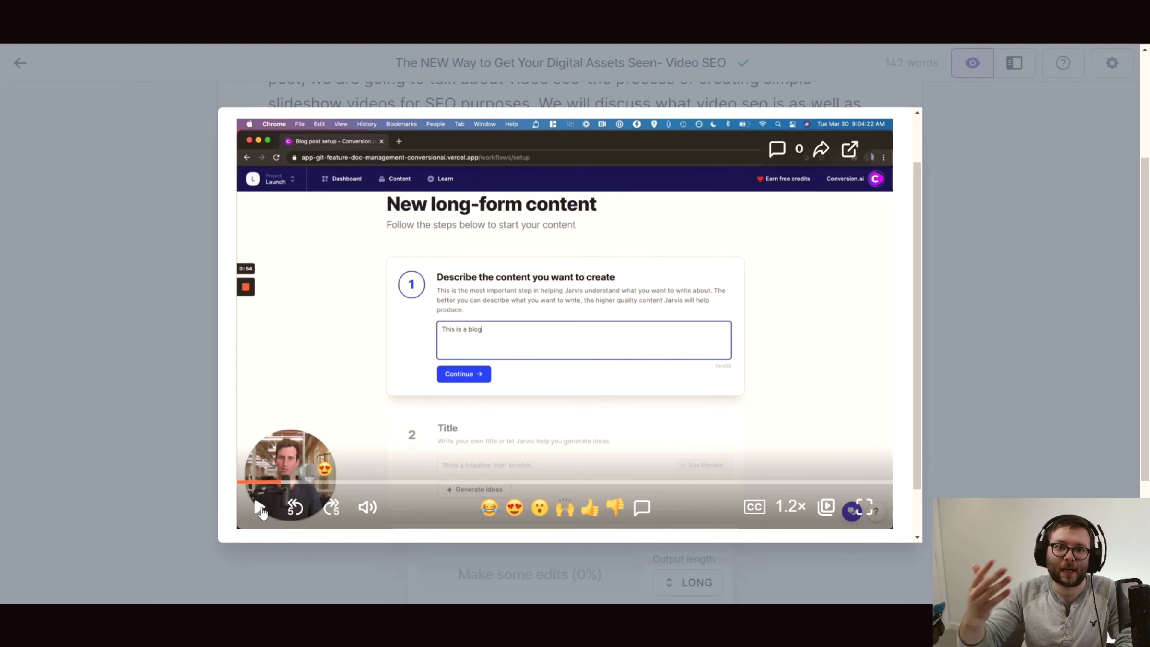
{"action": "left_click", "coordinate": [260, 508]}
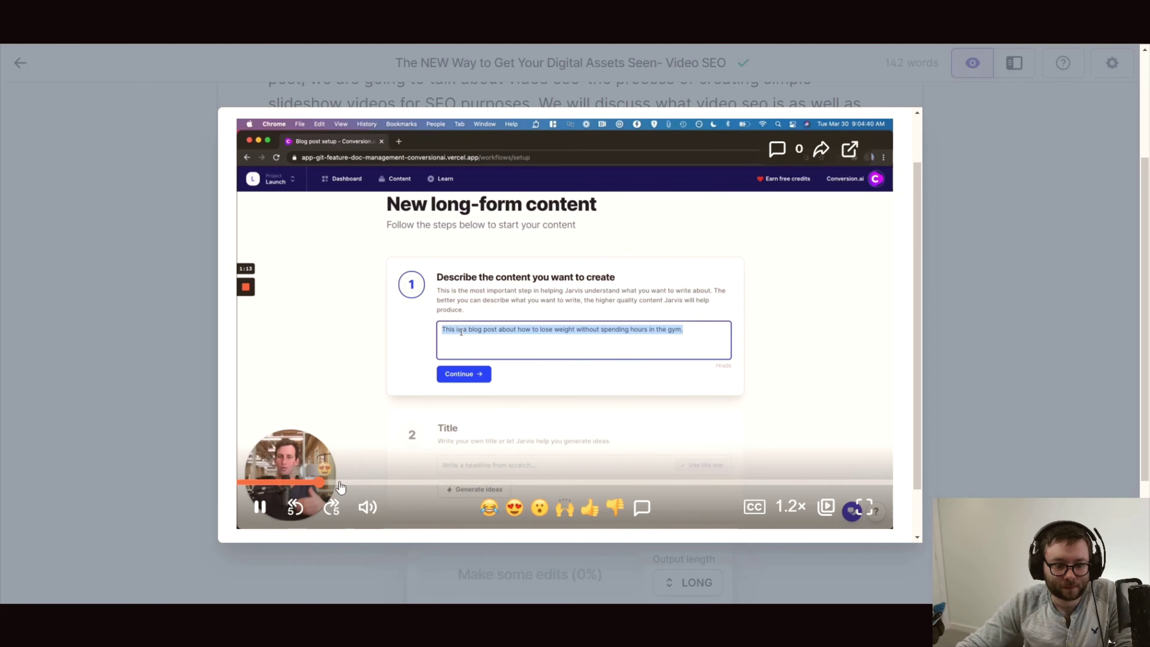
{"action": "left_click", "coordinate": [260, 508]}
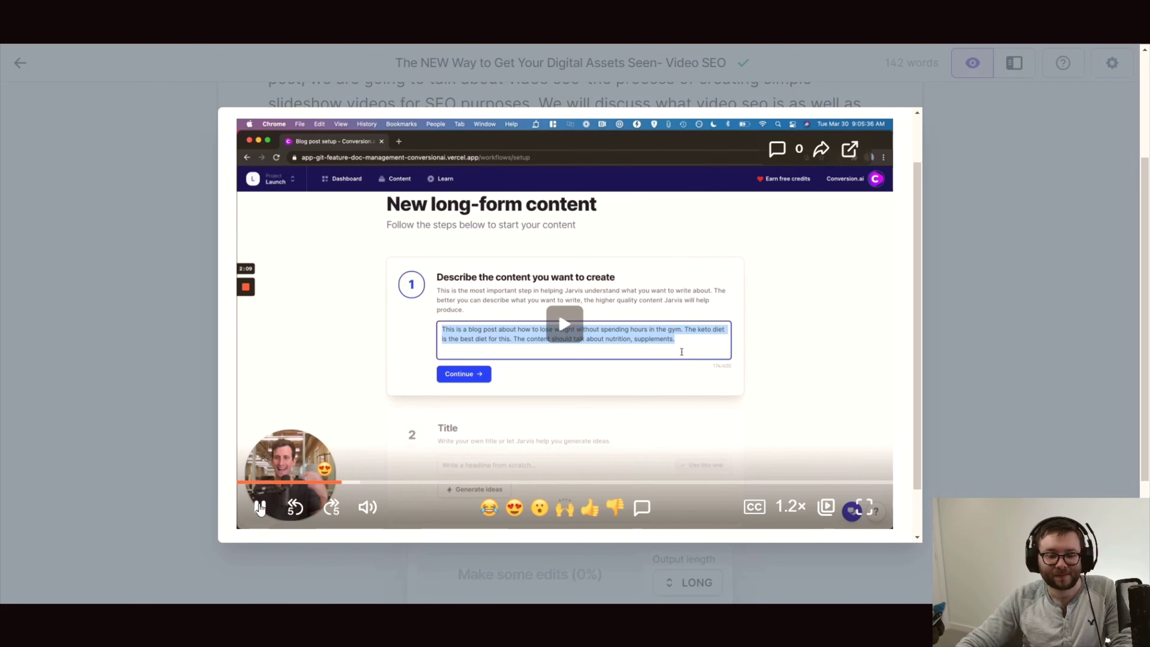
{"action": "left_click", "coordinate": [261, 509]}
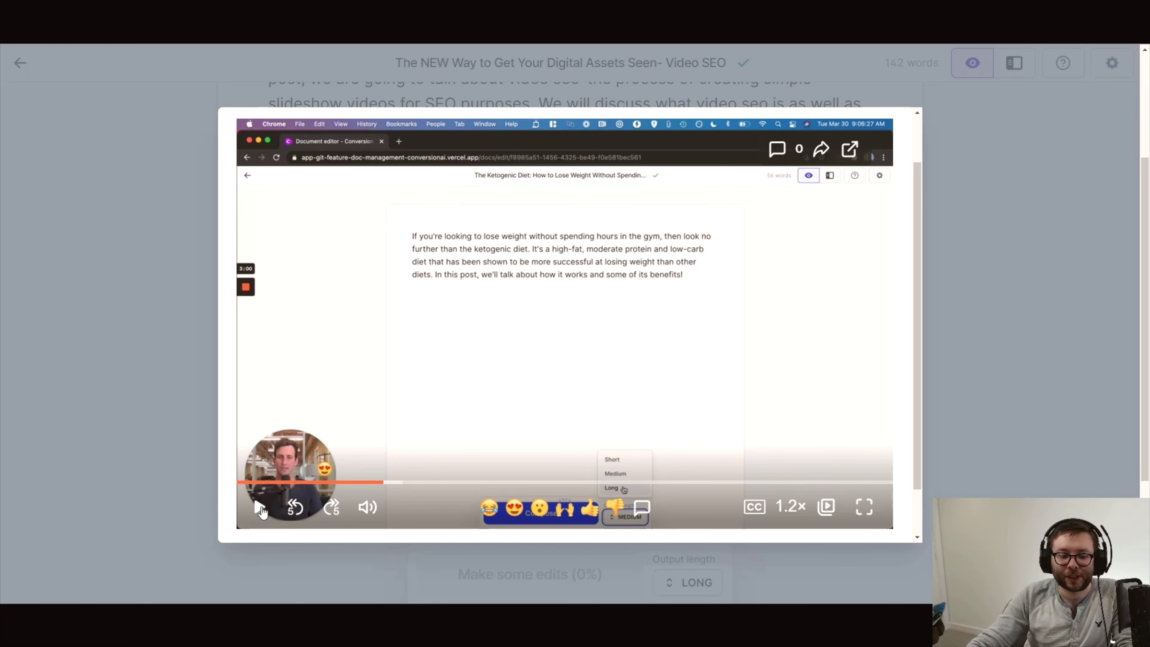
{"action": "left_click", "coordinate": [261, 507]}
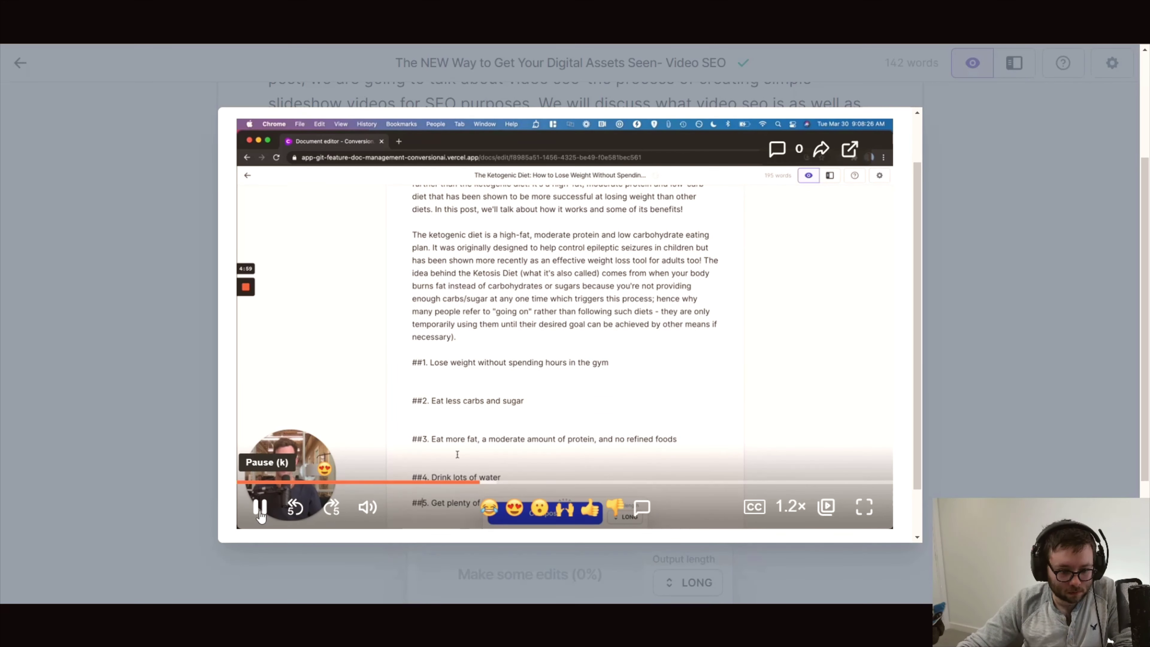
{"action": "left_click", "coordinate": [259, 508]}
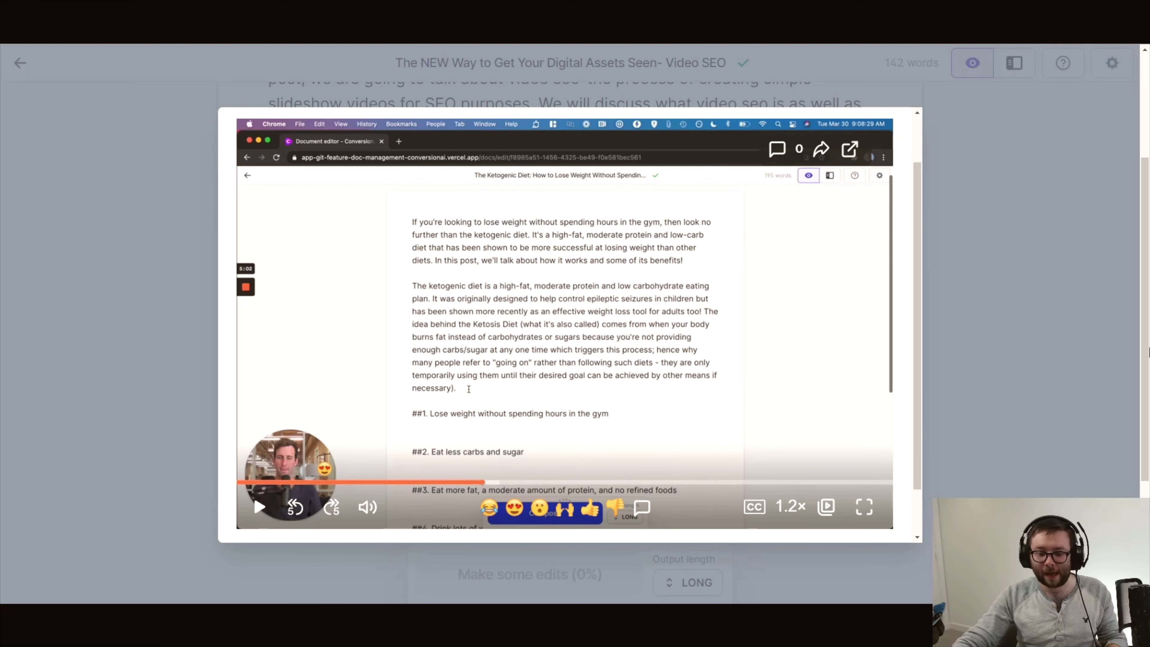
{"action": "left_click", "coordinate": [1020, 362]}
Start a new paragraph below the one ending "Video content has been proven"
{"action": "scroll", "coordinate": [480, 336], "scroll_direction": "up", "scroll_amount": 5}
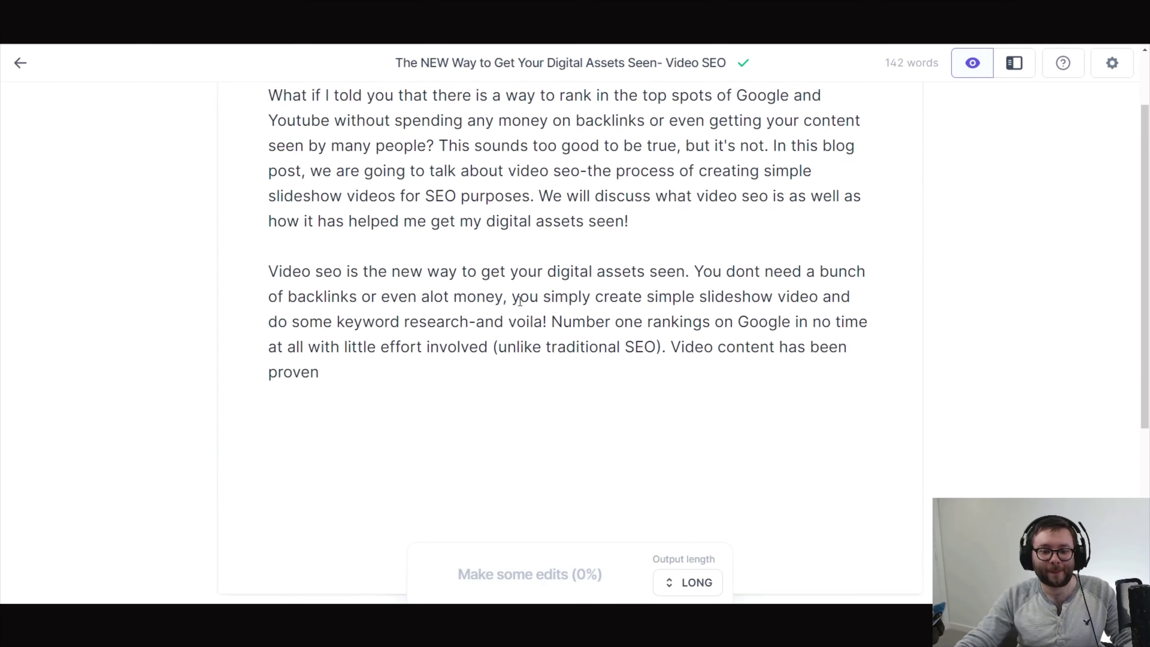
{"action": "scroll", "coordinate": [338, 225], "scroll_direction": "down", "scroll_amount": 5}
{"action": "left_click", "coordinate": [432, 256]}
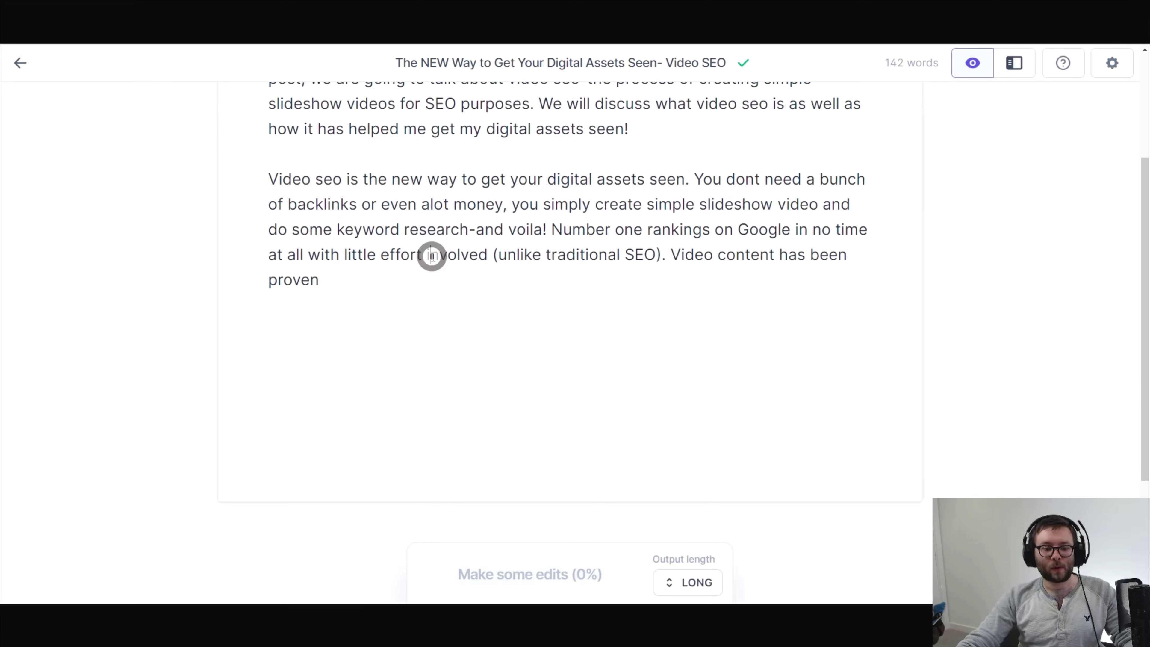
{"action": "left_click", "coordinate": [431, 275]}
{"action": "key", "text": "Return"}
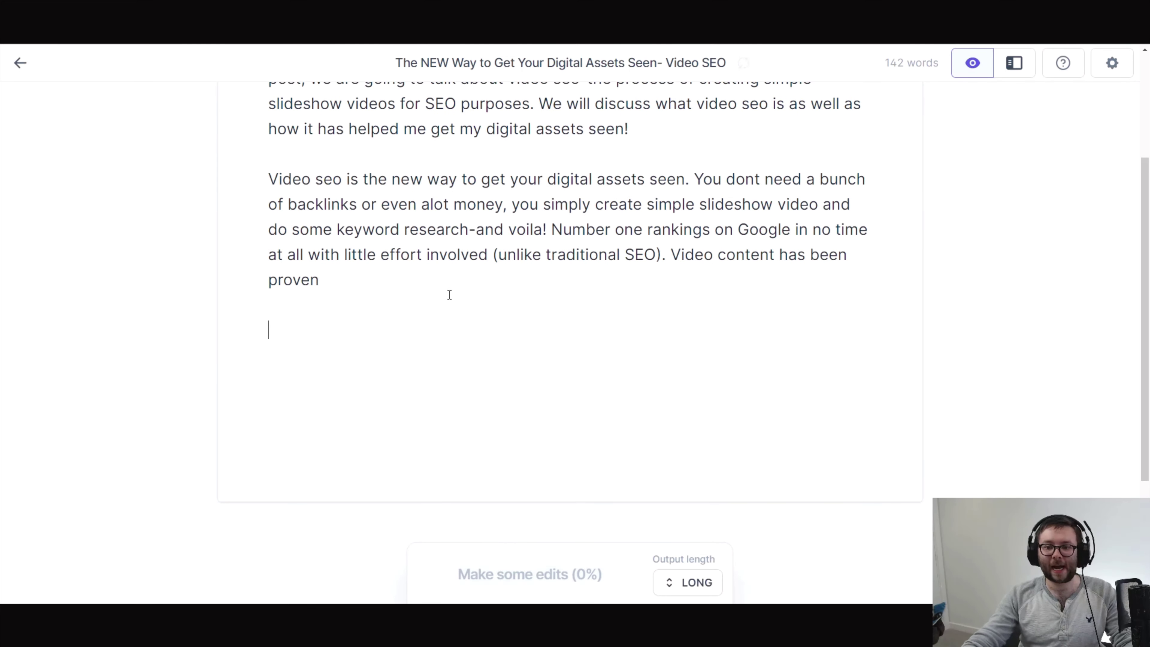
Switch to Power mode, search the templates for "blog pos", and open the Blog Post Outline template
{"action": "left_click", "coordinate": [1015, 63]}
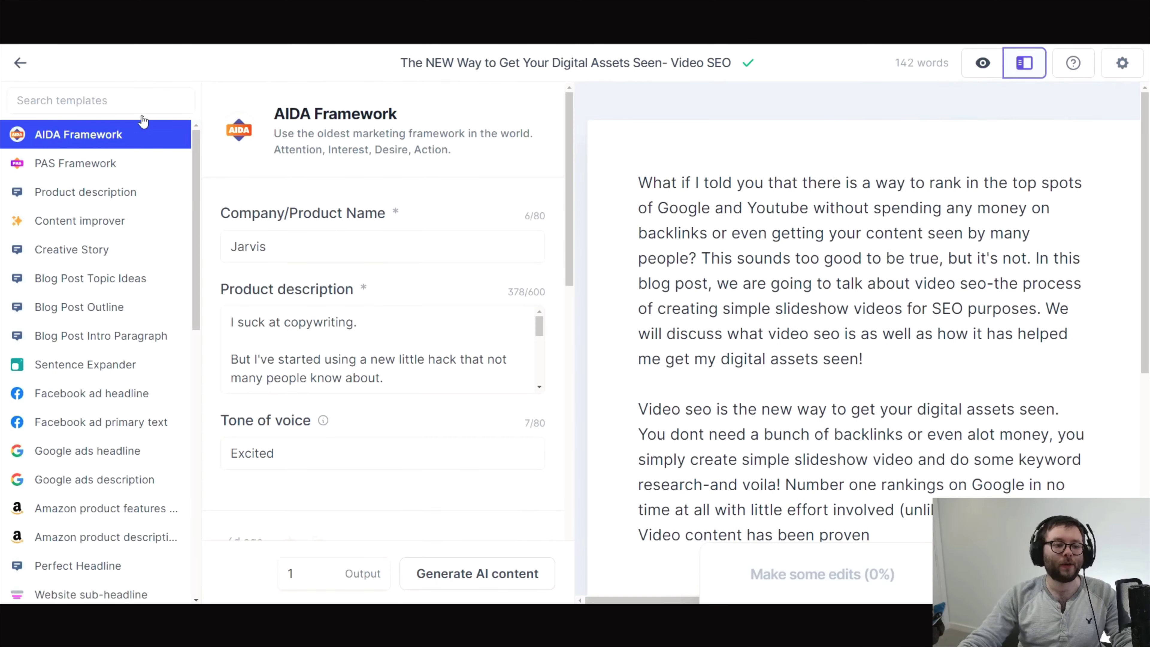
{"action": "left_click", "coordinate": [130, 96]}
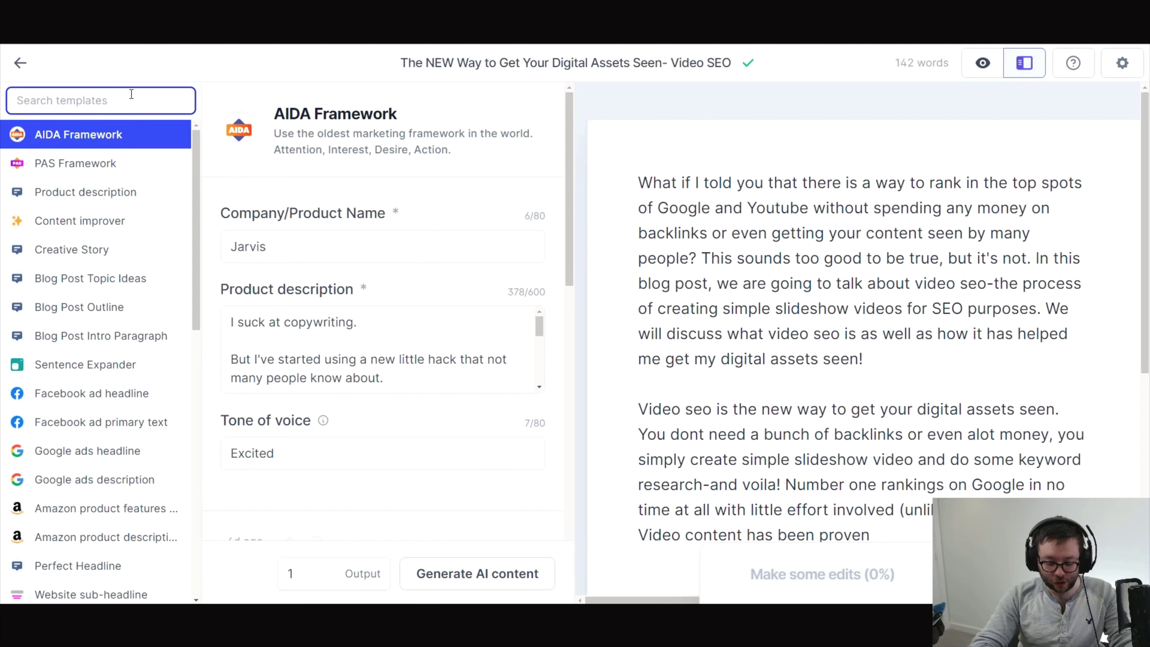
{"action": "type", "text": "blod"}
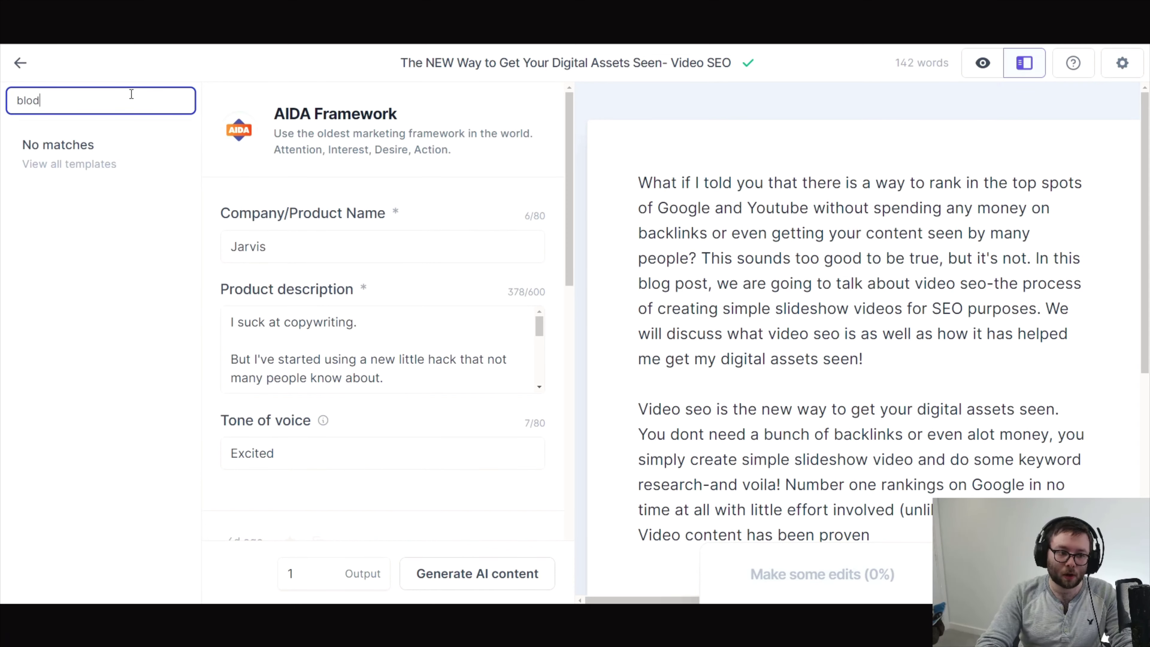
{"action": "key", "text": "ctrl+a"}
{"action": "type", "text": "blog pos"}
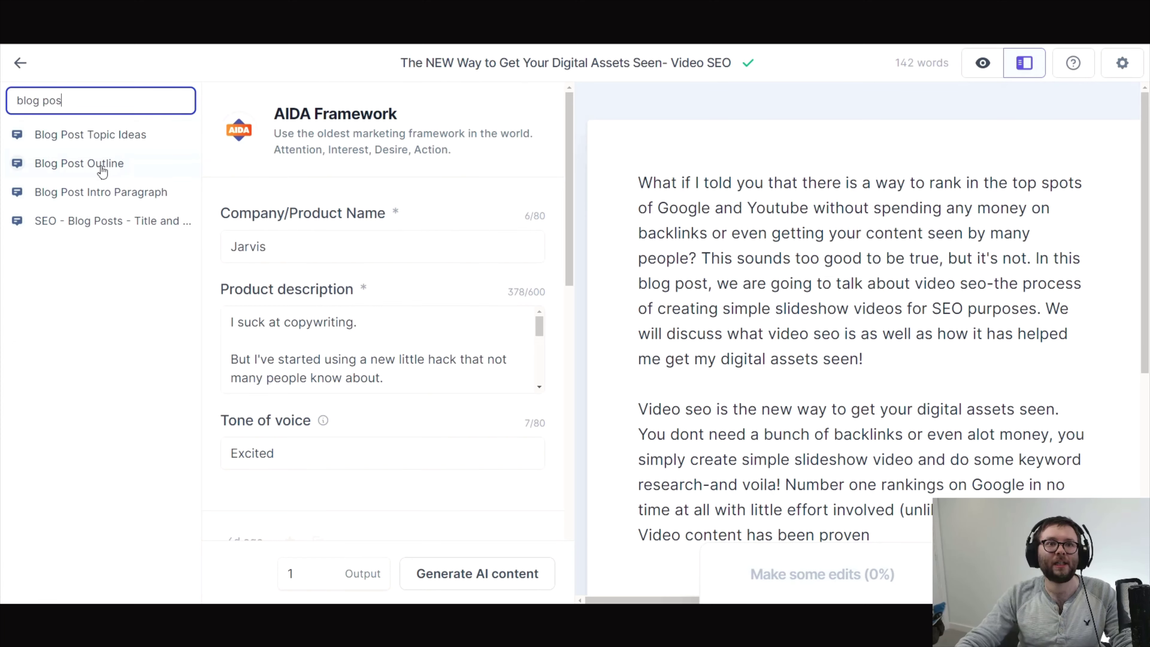
{"action": "left_click", "coordinate": [93, 168]}
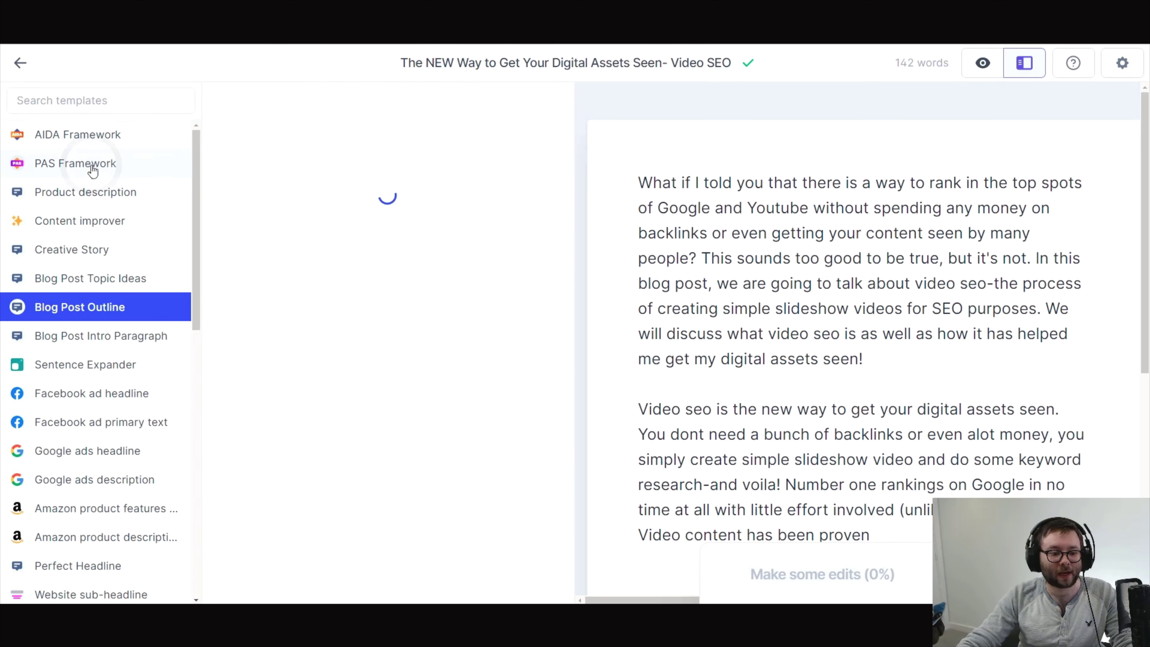
Clear the blog post title/topic and the tone of voice in the Blog Post Outline template
{"action": "left_click", "coordinate": [361, 252]}
{"action": "key", "text": "ctrl+a"}
{"action": "key", "text": "BackSpace"}
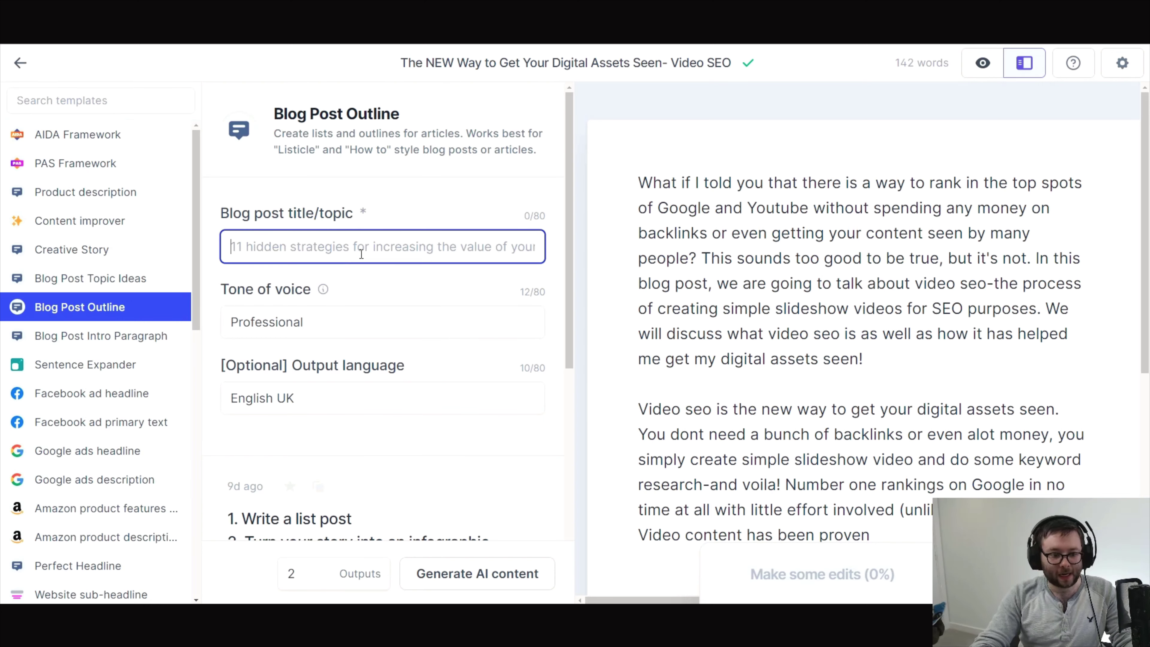
{"action": "key", "text": "Tab"}
{"action": "left_click", "coordinate": [367, 319]}
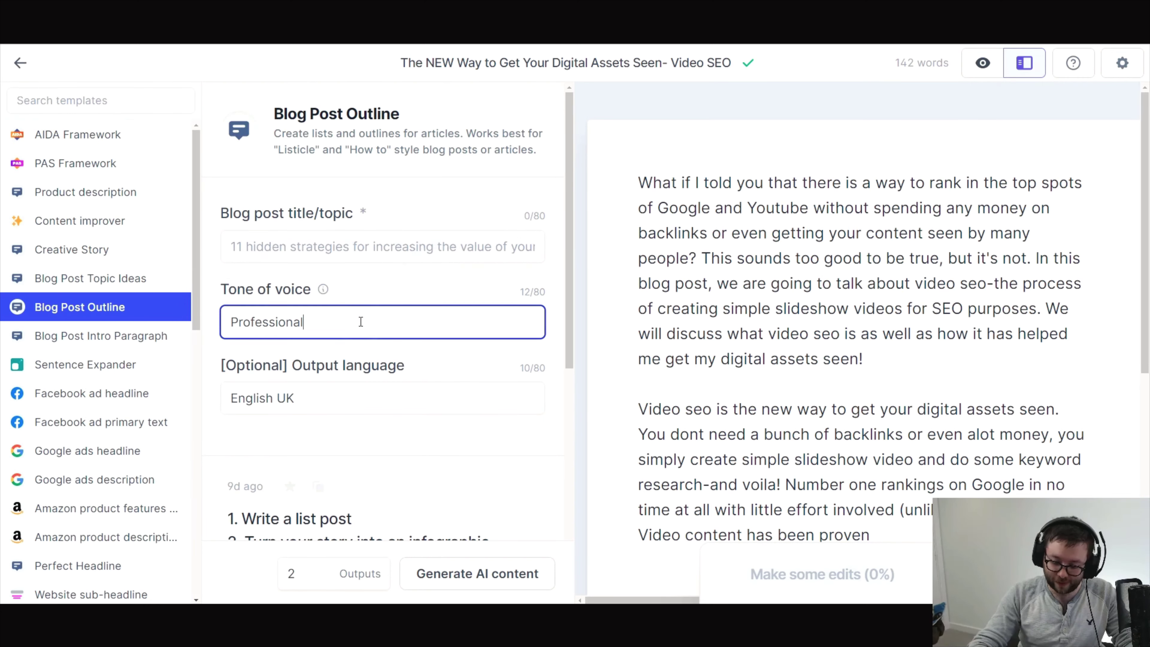
{"action": "key", "text": "ctrl+a"}
{"action": "key", "text": "BackSpace"}
{"action": "scroll", "coordinate": [365, 320], "scroll_direction": "down", "scroll_amount": 1}
{"action": "scroll", "coordinate": [366, 320], "scroll_direction": "up", "scroll_amount": 1}
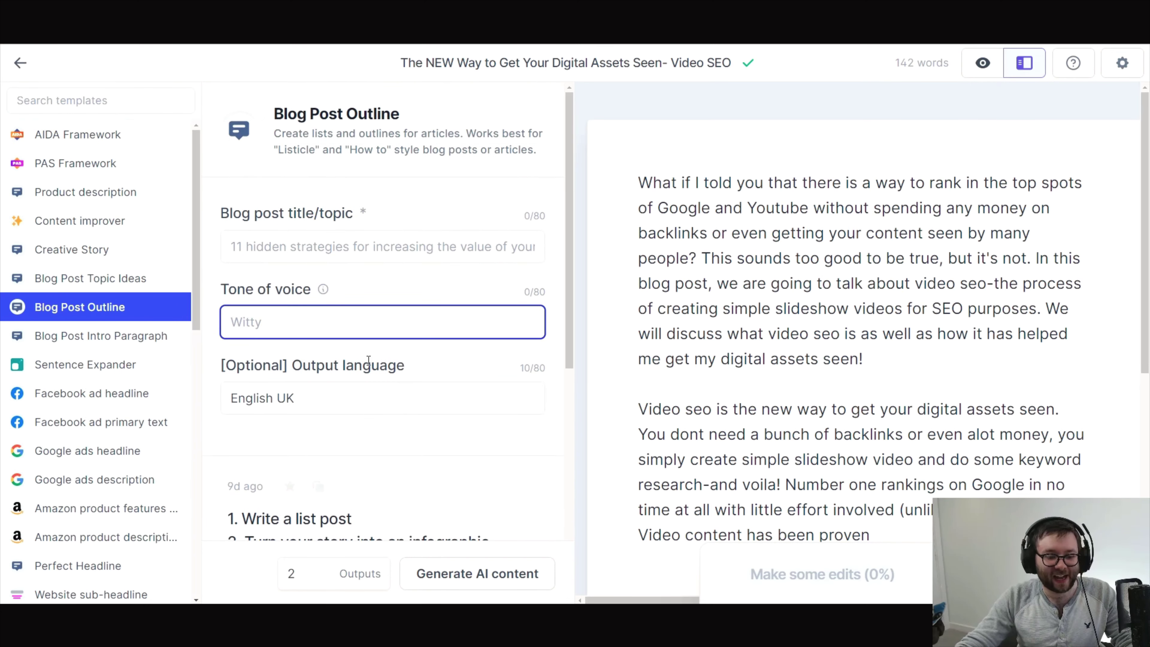
Copy the document's title from its settings into the template's blog post title/topic
{"action": "mouse_move", "coordinate": [323, 289]}
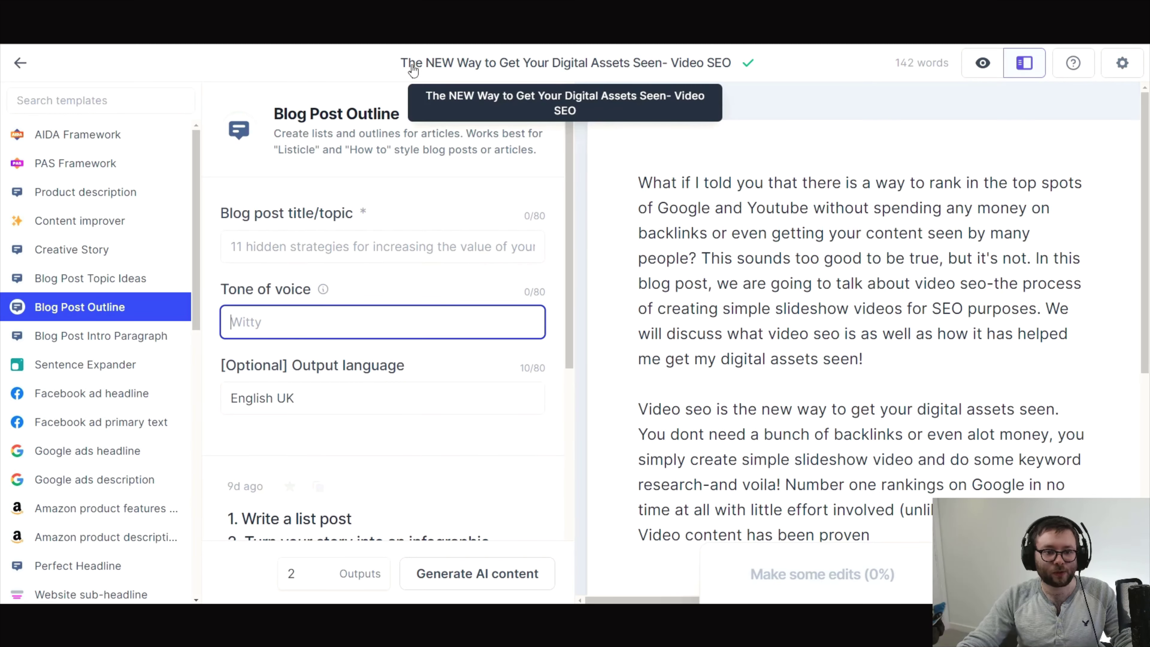
{"action": "left_click", "coordinate": [451, 65]}
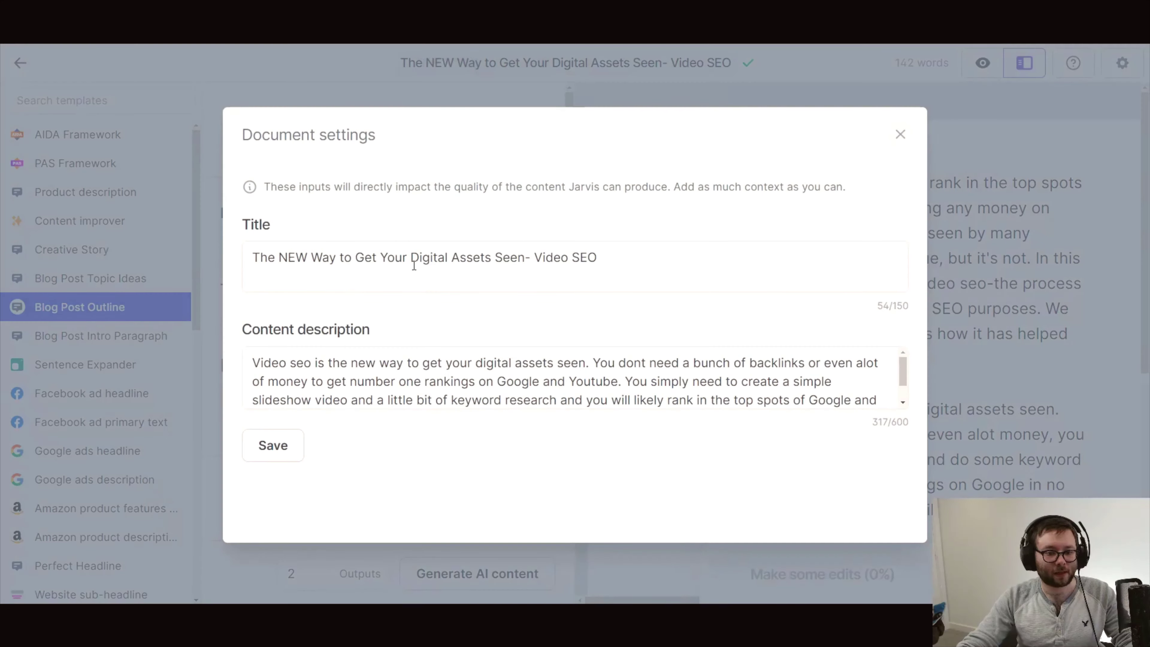
{"action": "triple_click", "coordinate": [414, 260]}
{"action": "key", "text": "ctrl+c"}
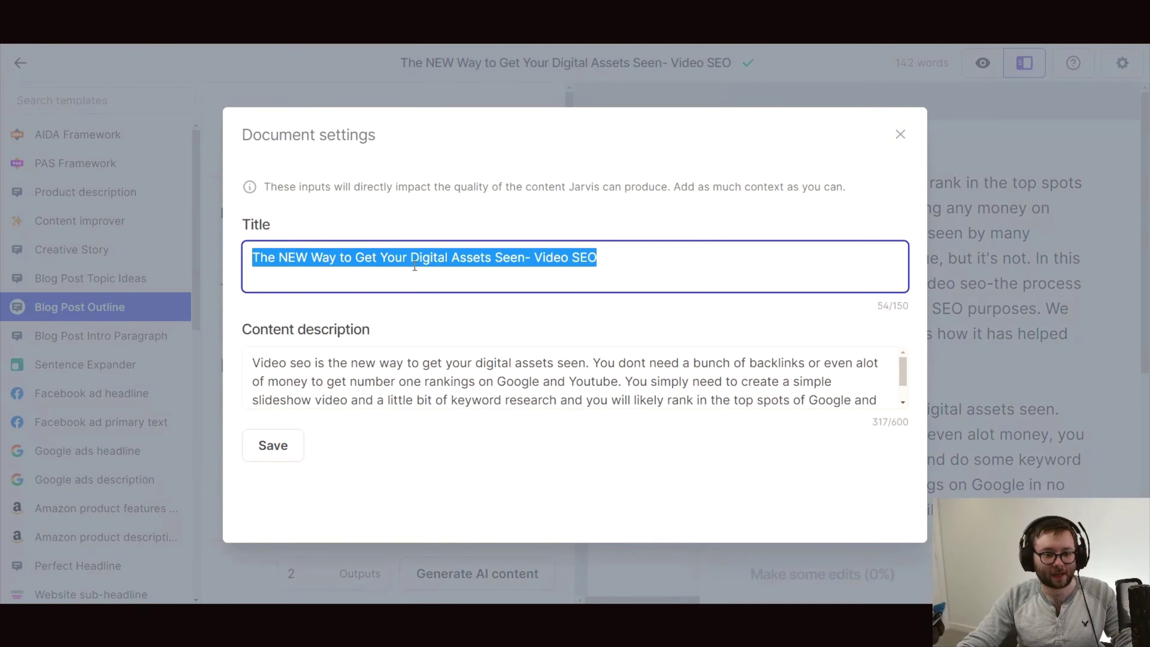
{"action": "left_click", "coordinate": [900, 136]}
{"action": "left_click", "coordinate": [310, 254]}
{"action": "key", "text": "ctrl+v"}
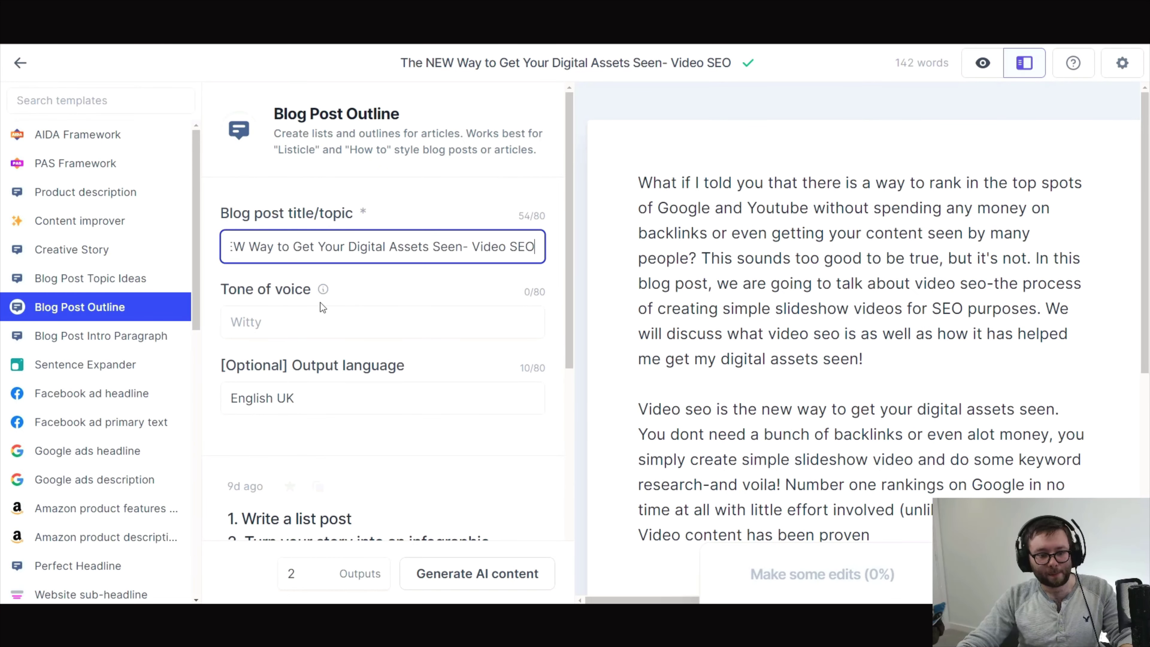
Set the tone of voice to Professional and the output count to 1, and generate the blog post outline
{"action": "left_click", "coordinate": [351, 321]}
{"action": "type", "text": "Profess"}
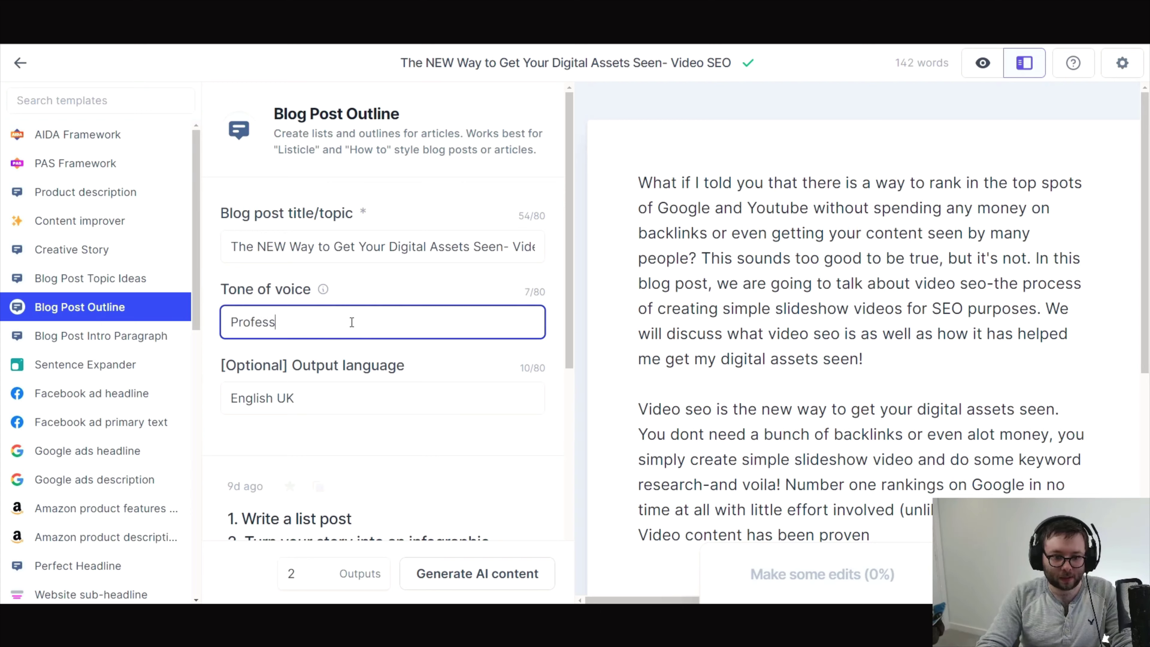
{"action": "type", "text": "ional"}
{"action": "scroll", "coordinate": [349, 313], "scroll_direction": "down", "scroll_amount": 1}
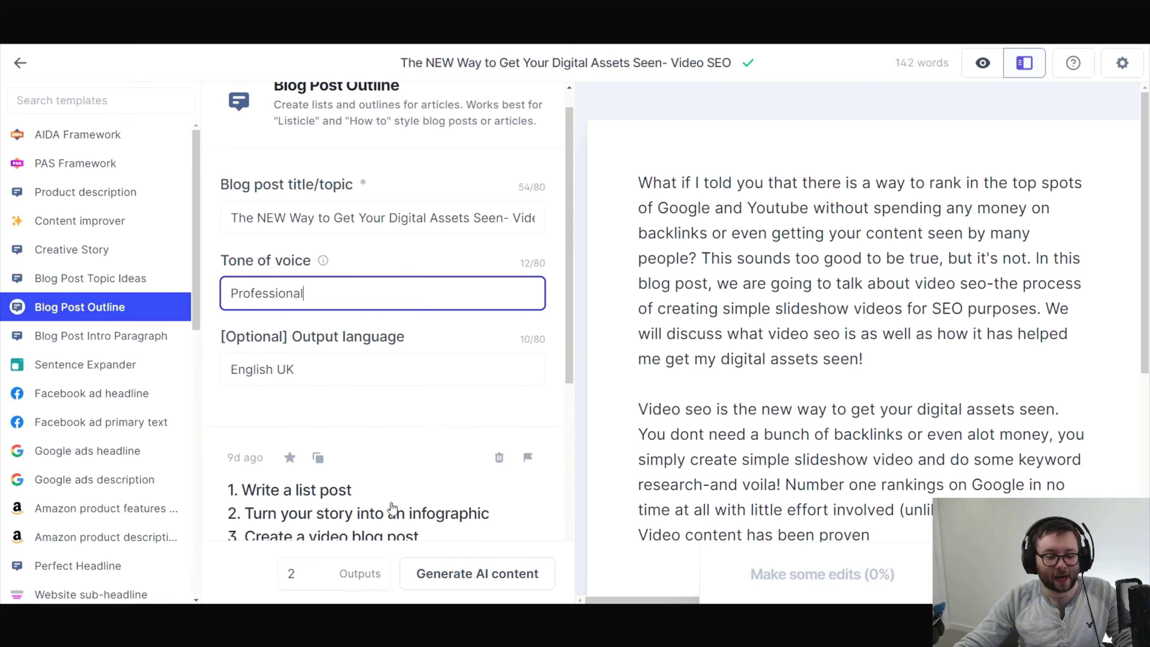
{"action": "scroll", "coordinate": [393, 508], "scroll_direction": "up", "scroll_amount": 1}
{"action": "double_click", "coordinate": [291, 574]}
{"action": "type", "text": "1"}
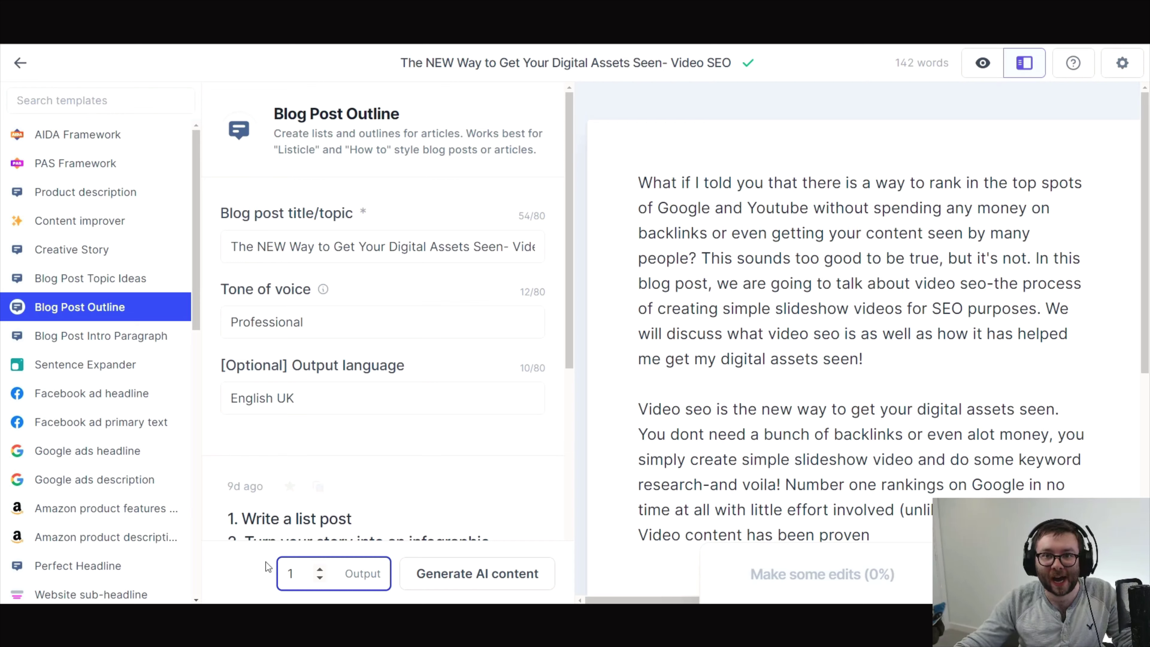
{"action": "left_click", "coordinate": [459, 584]}
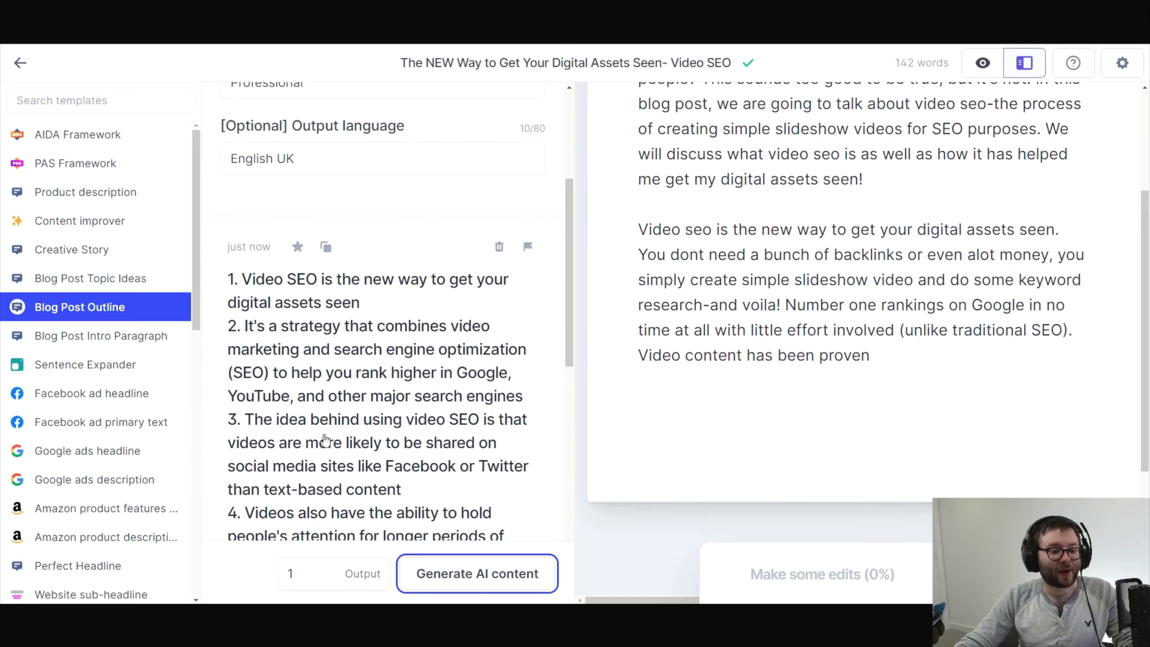
Look through the newly generated outline and copy it to the clipboard
{"action": "scroll", "coordinate": [352, 444], "scroll_direction": "down", "scroll_amount": 3}
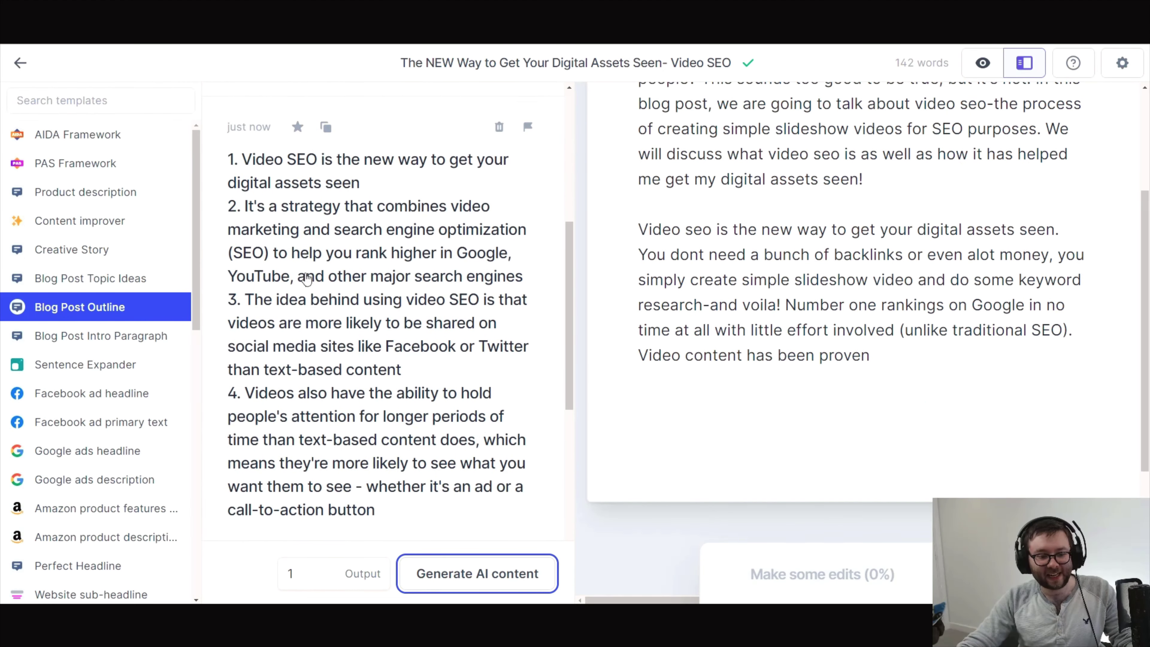
{"action": "scroll", "coordinate": [310, 277], "scroll_direction": "down", "scroll_amount": 3}
{"action": "scroll", "coordinate": [317, 333], "scroll_direction": "up", "scroll_amount": 5}
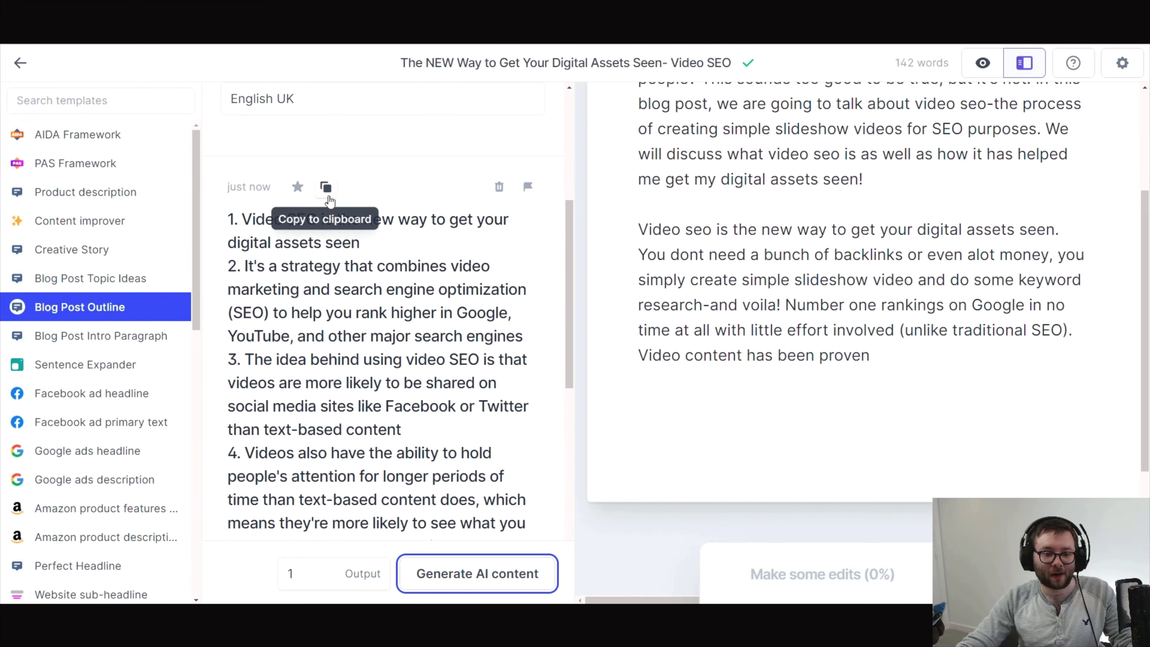
{"action": "left_click", "coordinate": [326, 188]}
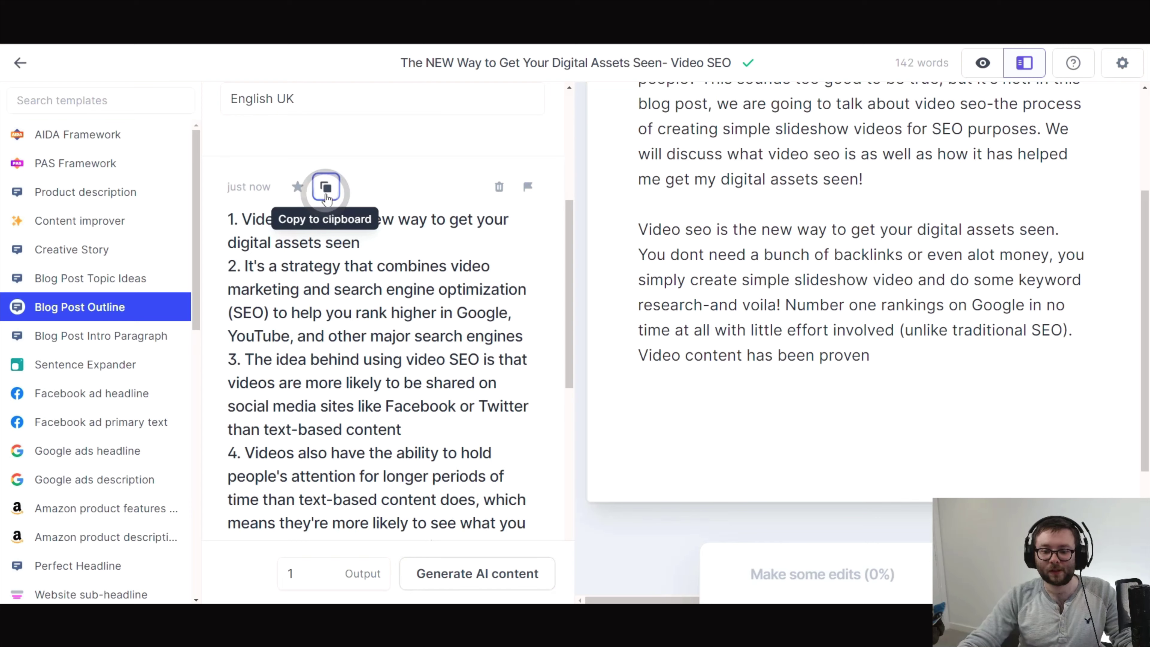
Delete the unfinished sentence "Video content has been proven" from the end of the second paragraph
{"action": "left_click", "coordinate": [967, 373]}
{"action": "type", "text": "."}
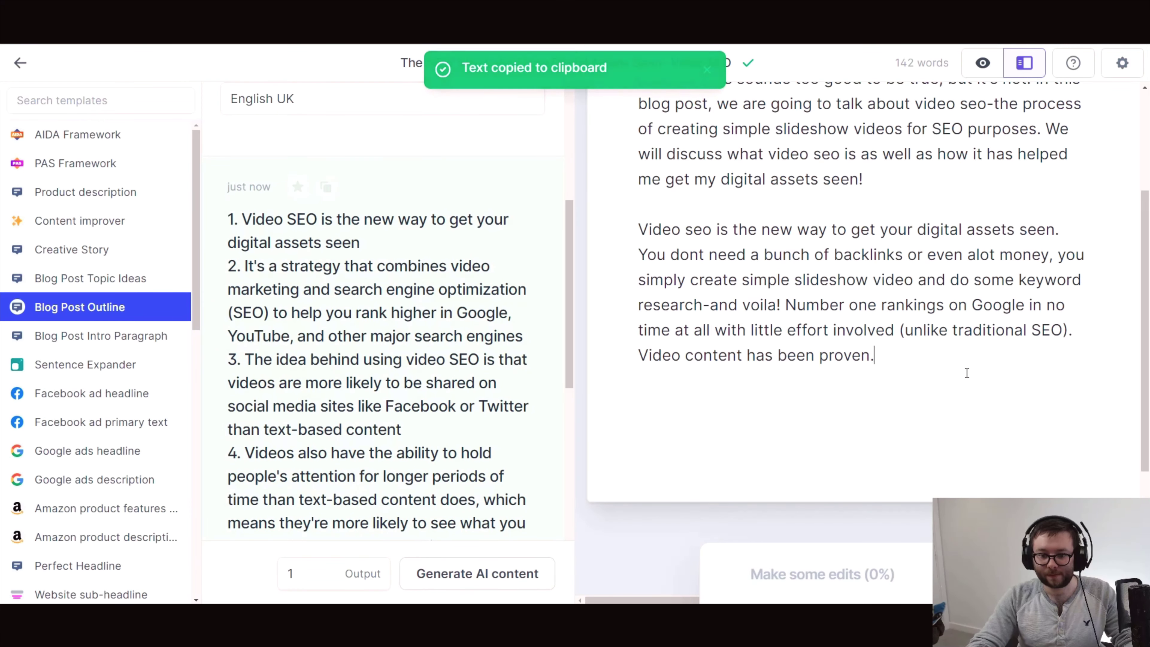
{"action": "triple_click", "coordinate": [737, 360]}
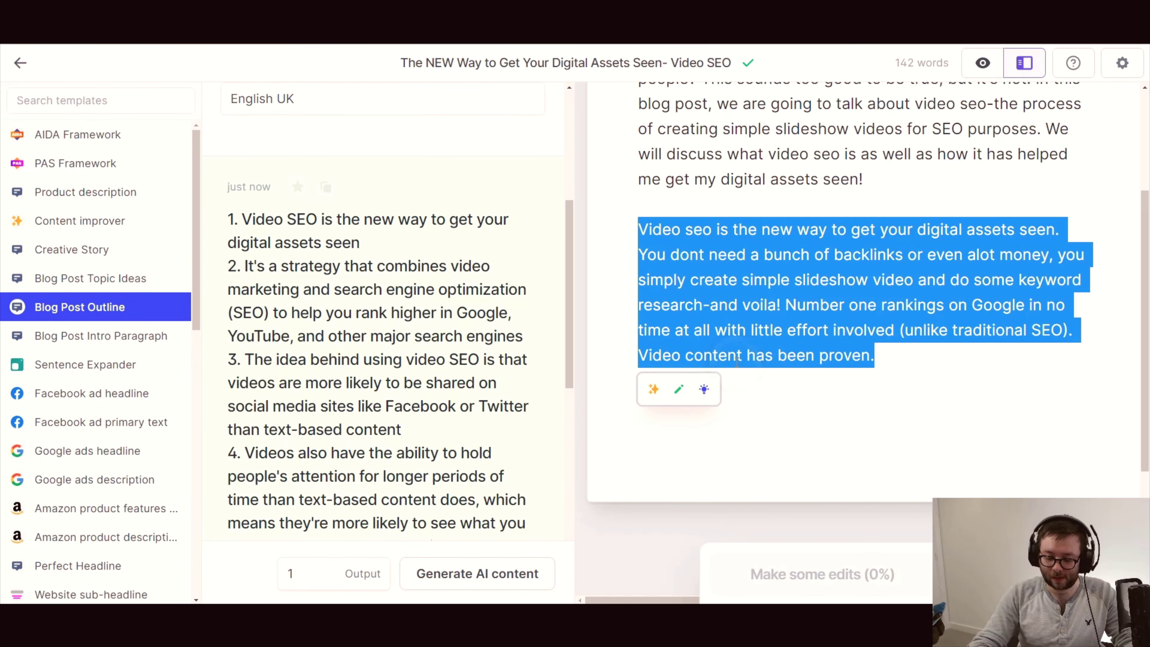
{"action": "left_click_drag", "start_coordinate": [914, 357], "coordinate": [527, 360]}
{"action": "key", "text": "BackSpace"}
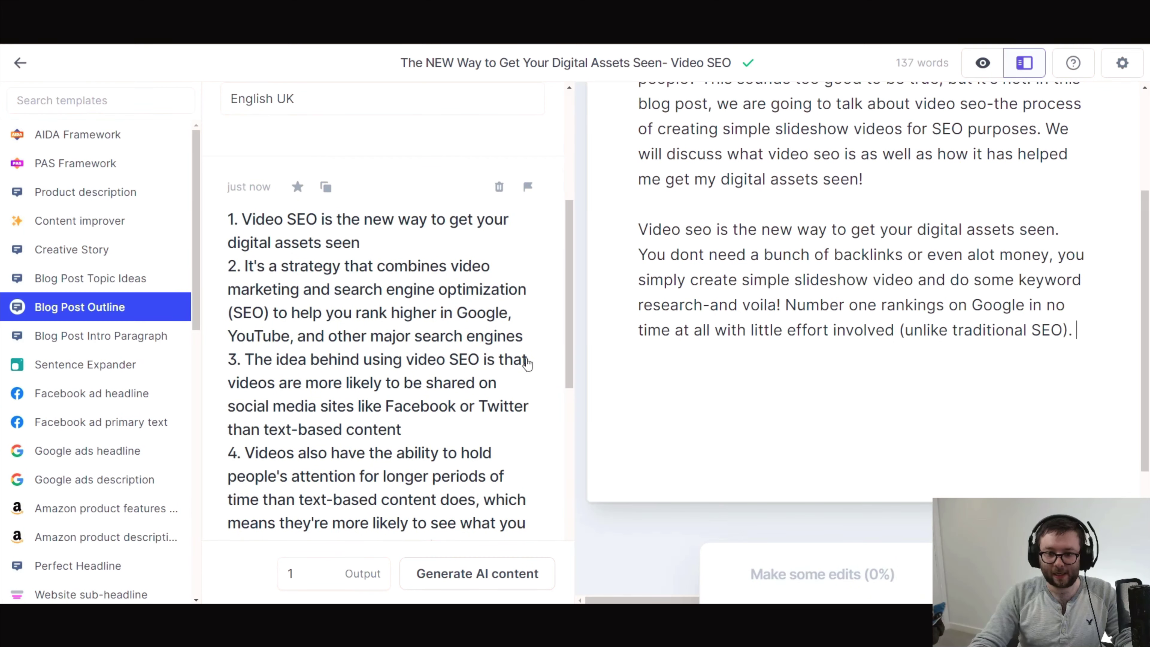
Paste the copied outline as a new paragraph below the document's second paragraph
{"action": "left_click", "coordinate": [719, 367]}
{"action": "key", "text": "Return"}
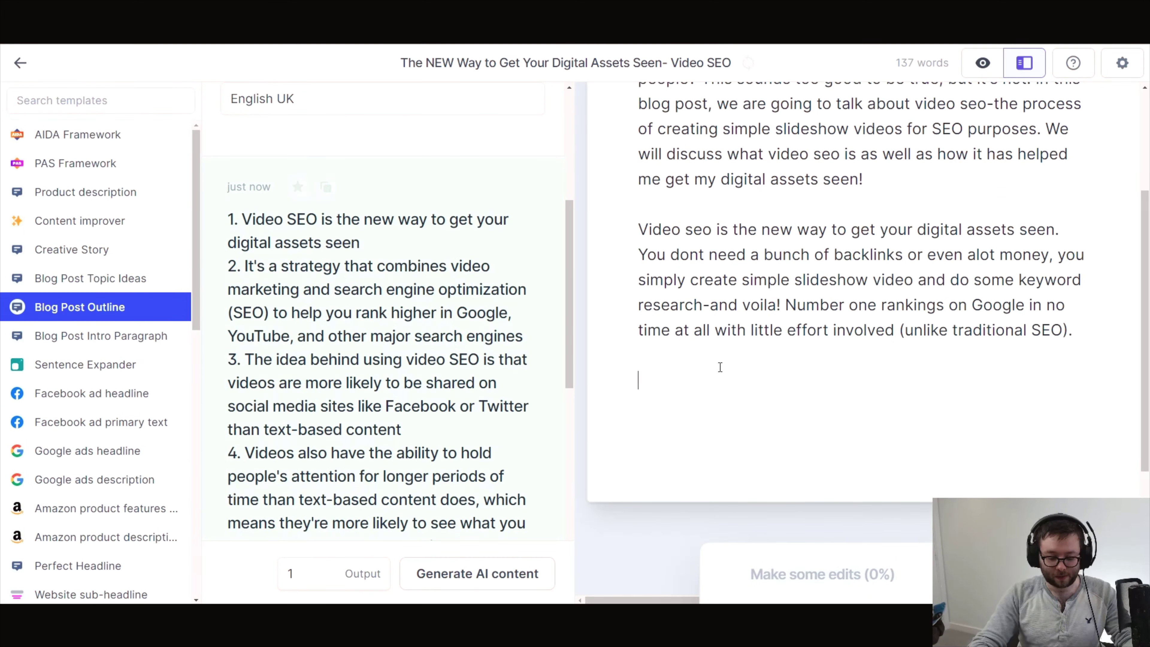
{"action": "key", "text": "ctrl+v"}
{"action": "scroll", "coordinate": [720, 367], "scroll_direction": "down", "scroll_amount": 6}
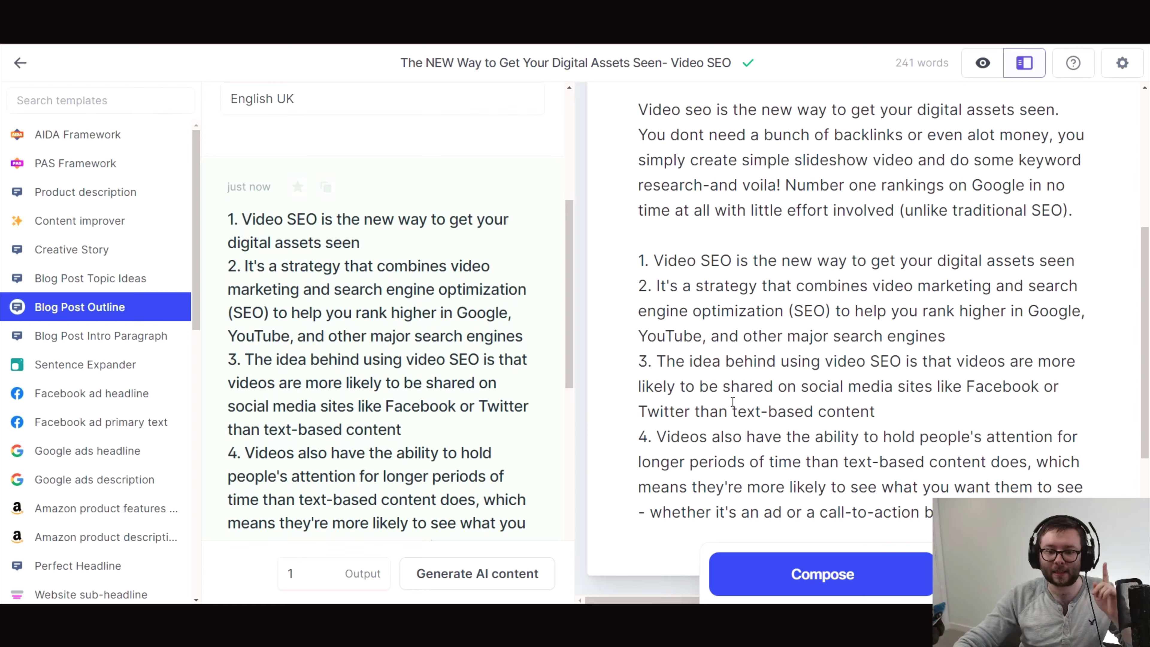
Remove the numbering 1 to 4 from the four pasted outline points
{"action": "left_click_drag", "start_coordinate": [662, 260], "coordinate": [623, 261]}
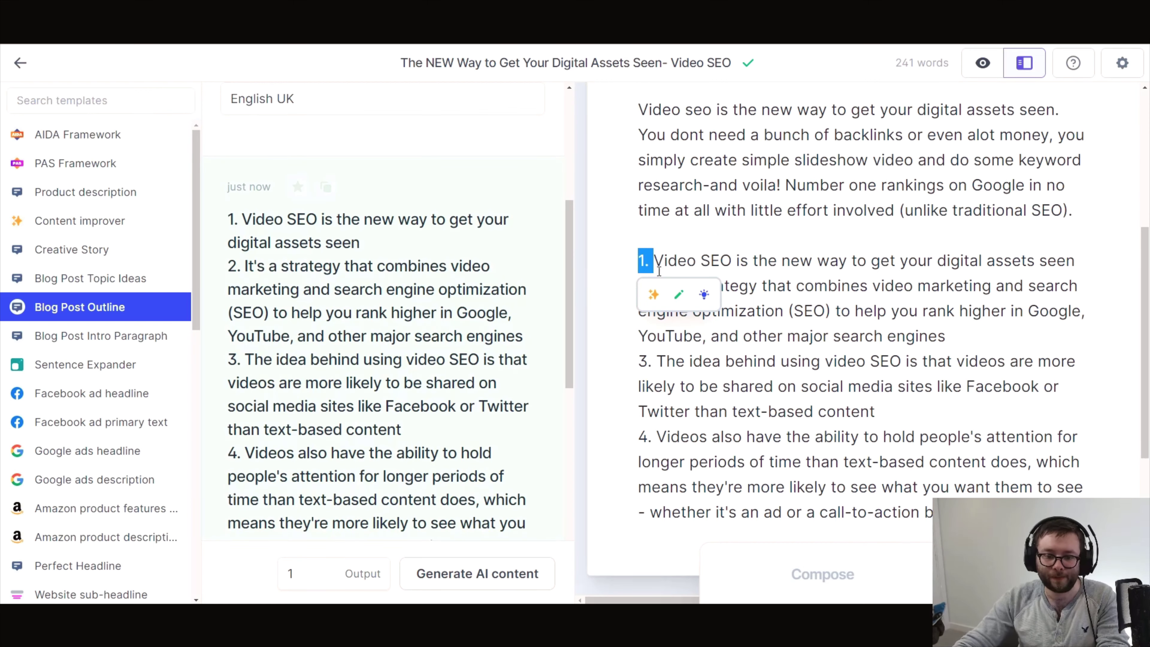
{"action": "key", "text": "BackSpace"}
{"action": "left_click_drag", "start_coordinate": [657, 292], "coordinate": [624, 286]}
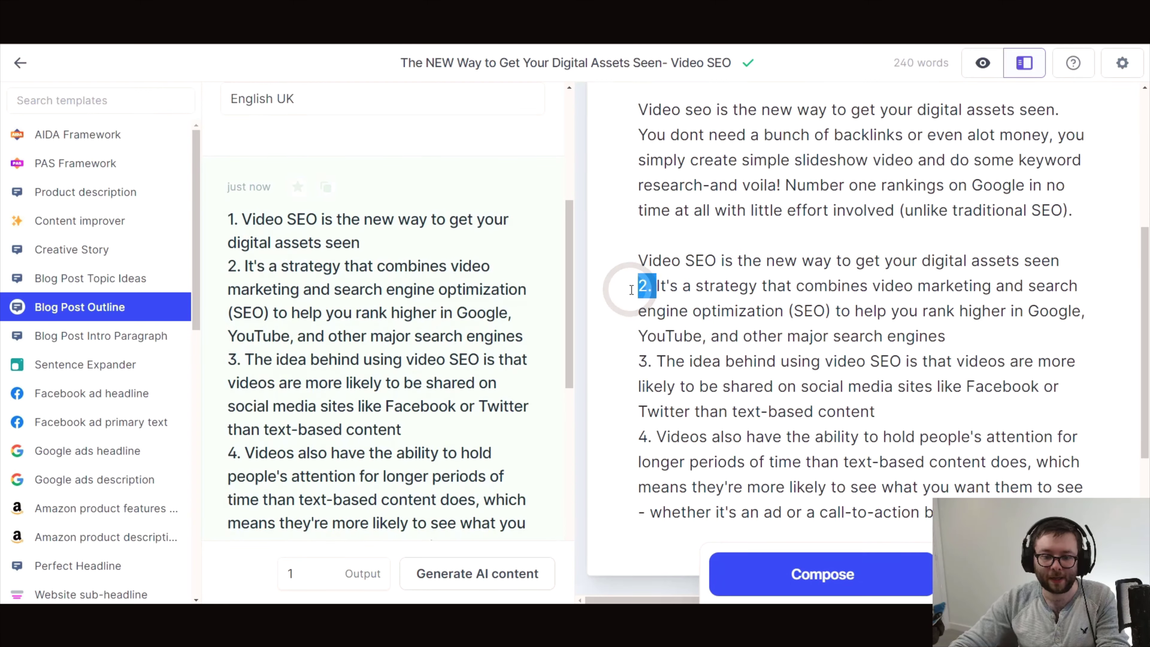
{"action": "key", "text": "BackSpace"}
{"action": "left_click_drag", "start_coordinate": [657, 361], "coordinate": [638, 361]}
{"action": "key", "text": "BackSpace"}
{"action": "left_click_drag", "start_coordinate": [656, 436], "coordinate": [638, 437]}
{"action": "key", "text": "BackSpace"}
Prefix each of the four outline points with "##" and separate them with blank lines
{"action": "left_click", "coordinate": [639, 262]}
{"action": "type", "text": "##"}
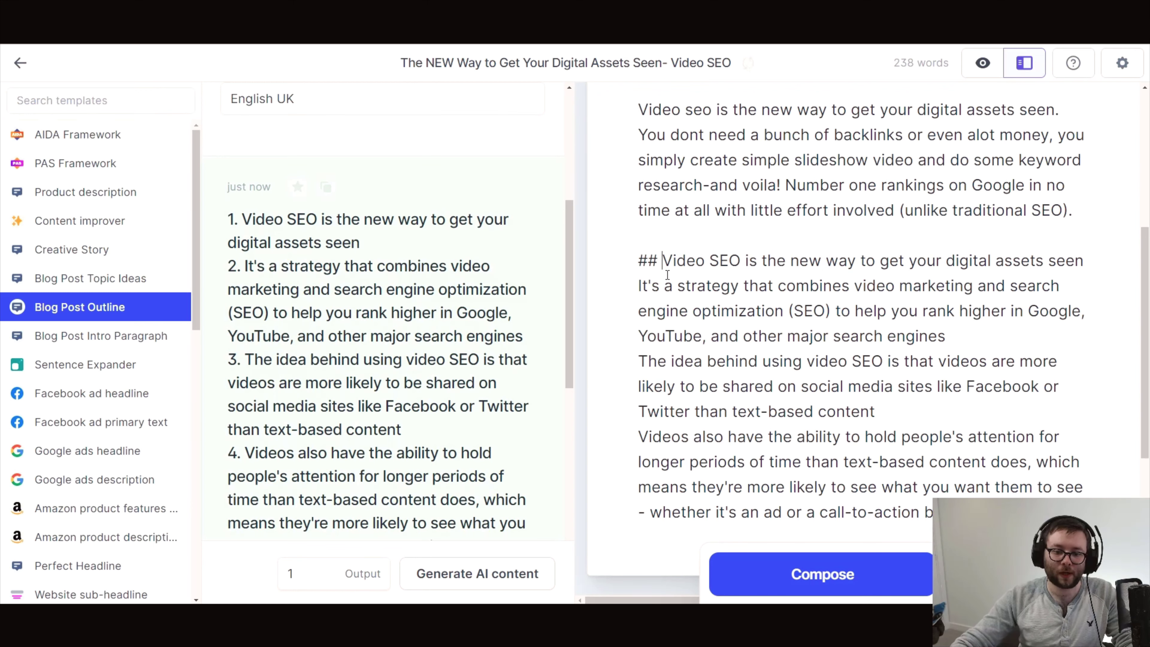
{"action": "left_click", "coordinate": [637, 285]}
{"action": "key", "text": "Return"}
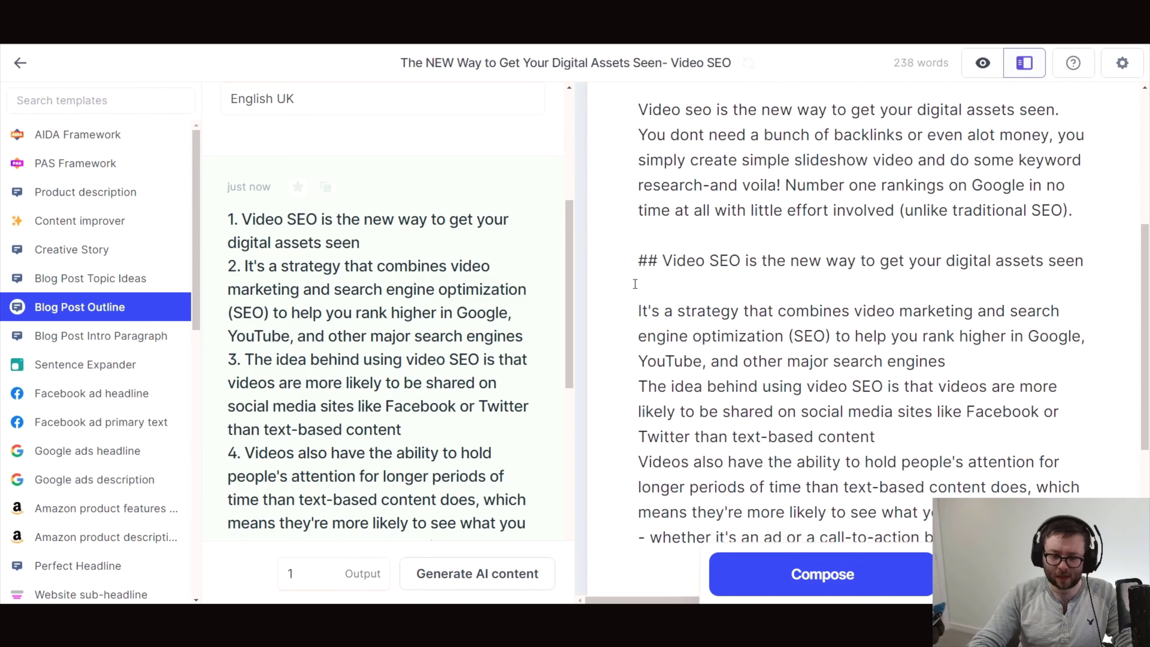
{"action": "type", "text": "##"}
{"action": "left_click", "coordinate": [638, 386]}
{"action": "key", "text": "Return"}
{"action": "type", "text": "##"}
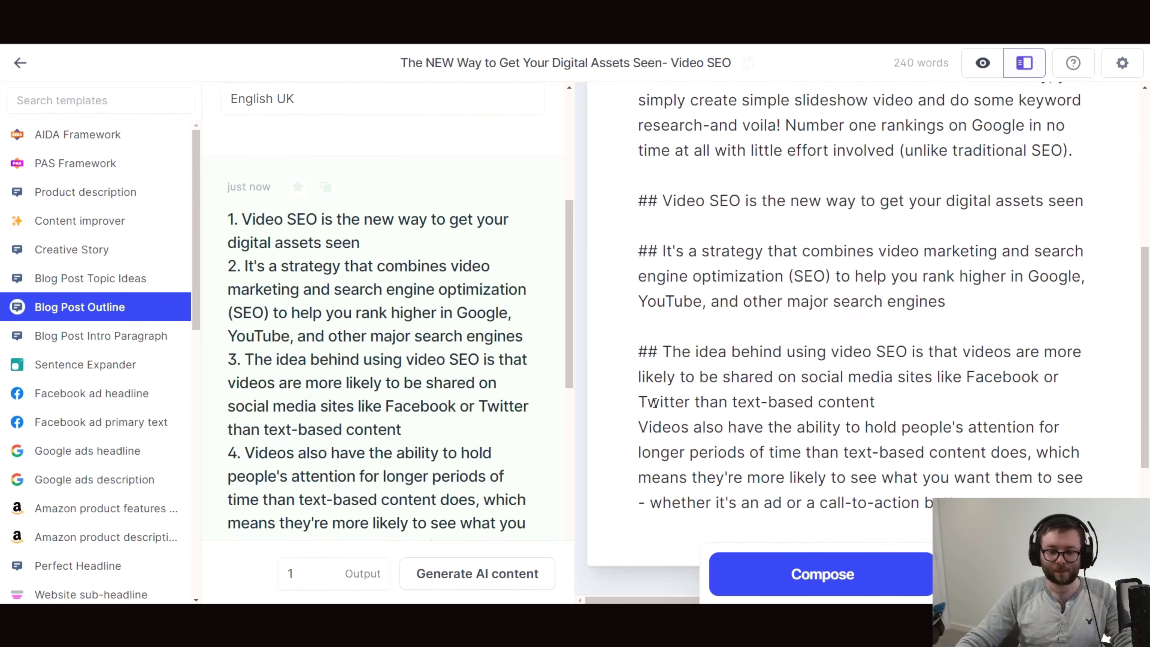
{"action": "left_click", "coordinate": [638, 427]}
{"action": "key", "text": "Return"}
{"action": "type", "text": "##"}
{"action": "scroll", "coordinate": [654, 323], "scroll_direction": "down", "scroll_amount": 4}
{"action": "scroll", "coordinate": [655, 323], "scroll_direction": "up", "scroll_amount": 5}
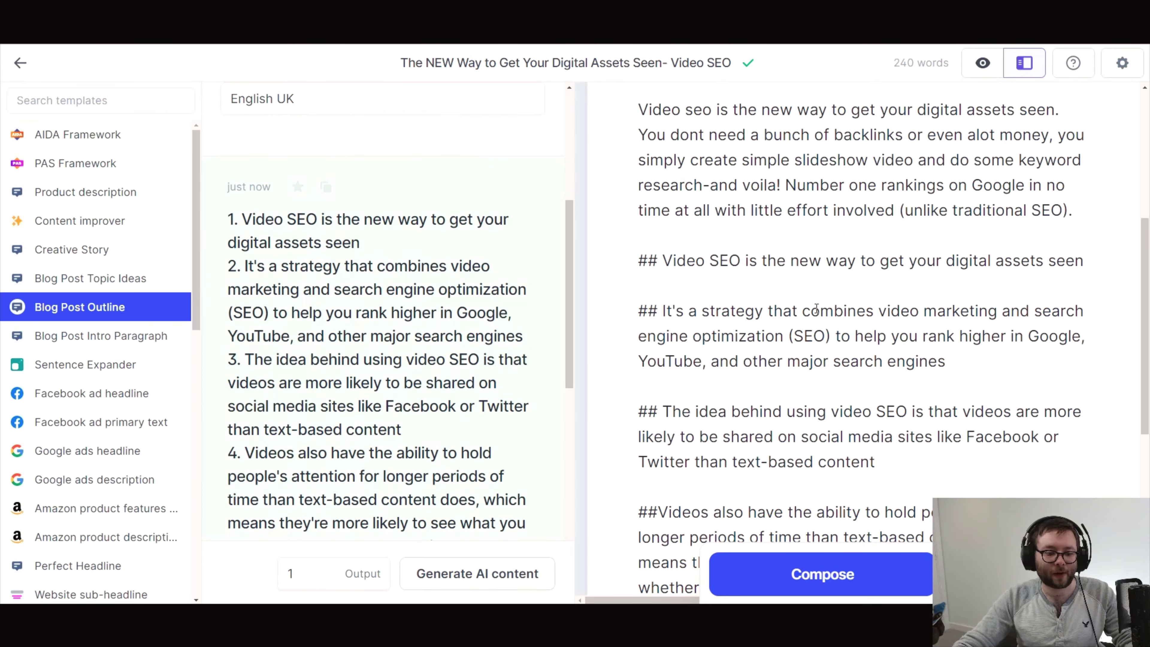
Leave Power mode for the full-width document view and look through the whole document
{"action": "left_click", "coordinate": [983, 64]}
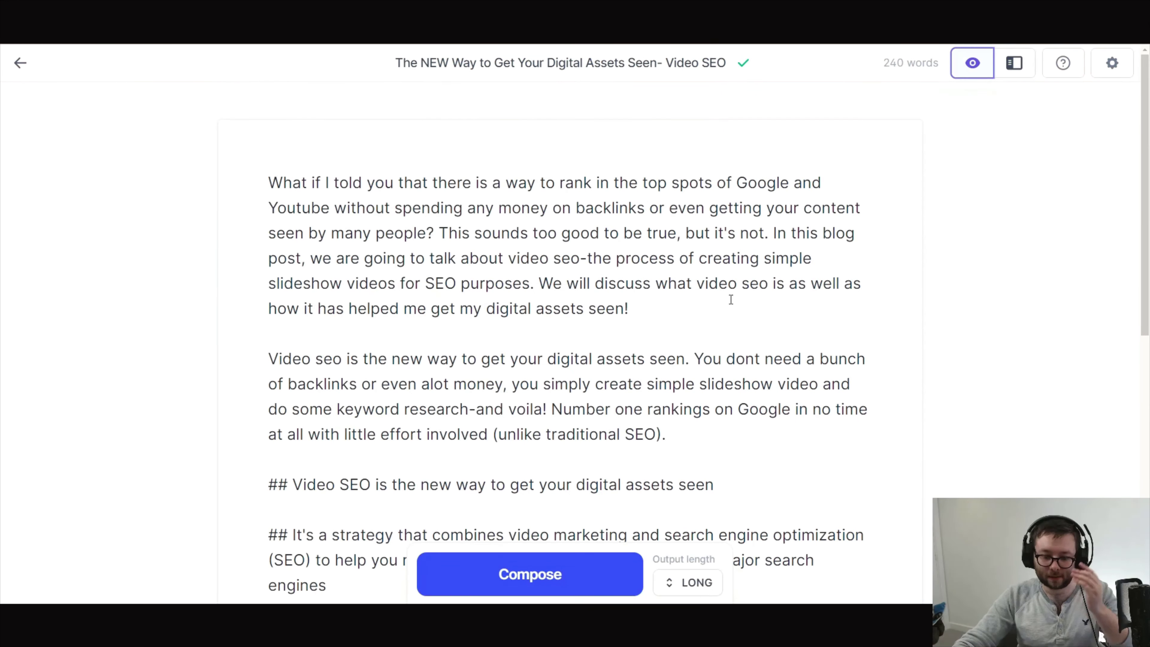
{"action": "scroll", "coordinate": [731, 290], "scroll_direction": "down", "scroll_amount": 5}
{"action": "scroll", "coordinate": [731, 279], "scroll_direction": "down", "scroll_amount": 5}
{"action": "scroll", "coordinate": [706, 275], "scroll_direction": "up", "scroll_amount": 10}
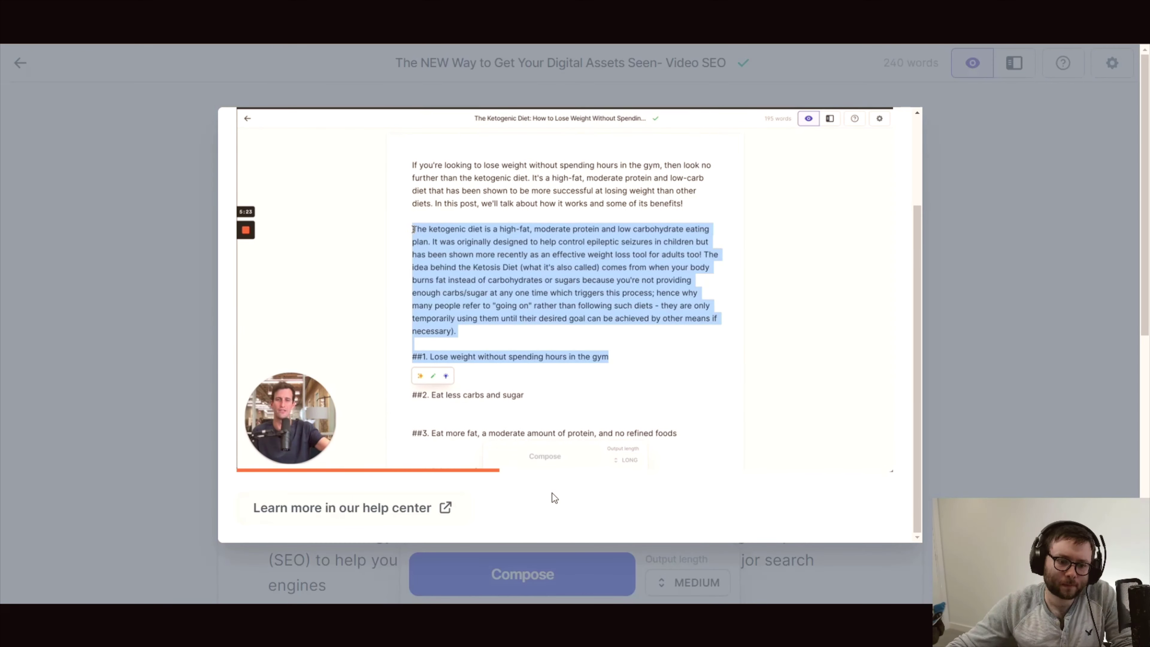
Watch the help tutorial's part on writing content under "##" headings, skipping ahead at 1.5× speed, and return to the outline in the document
{"action": "left_click", "coordinate": [494, 426]}
{"action": "left_click", "coordinate": [344, 380]}
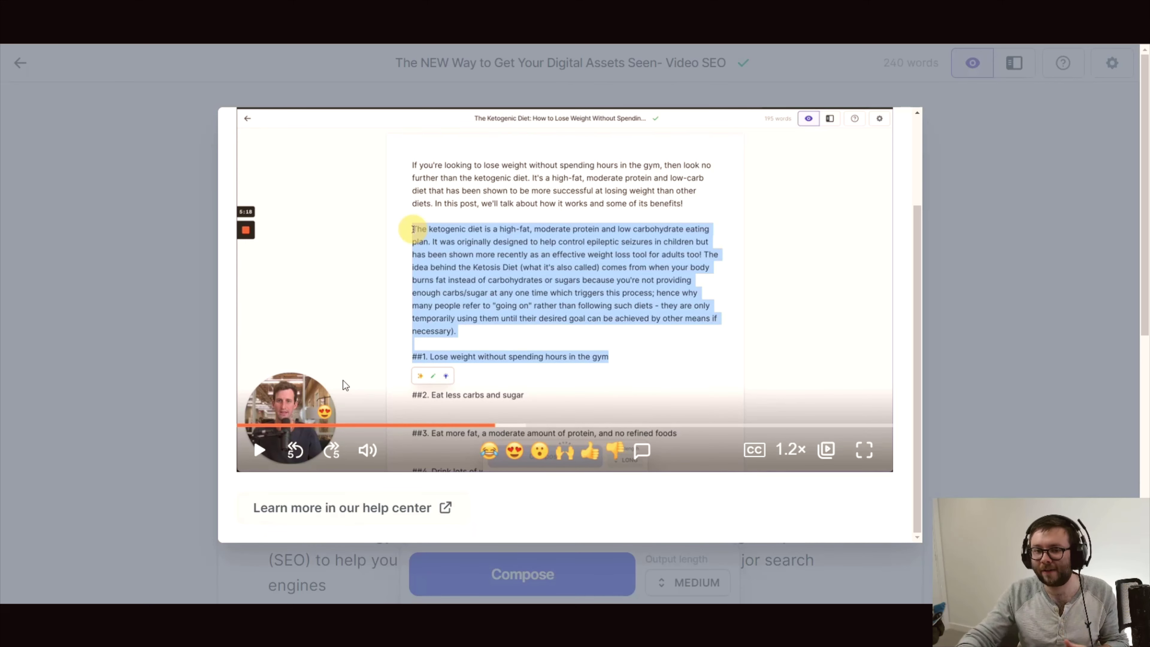
{"action": "left_click", "coordinate": [505, 425]}
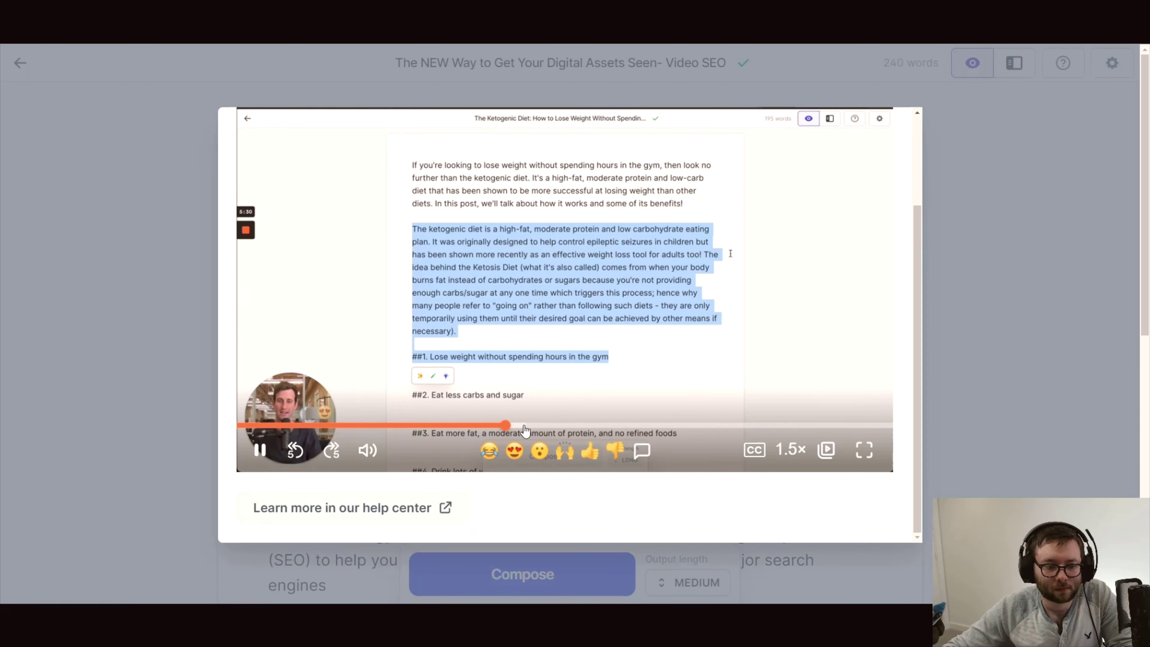
{"action": "left_click", "coordinate": [549, 397]}
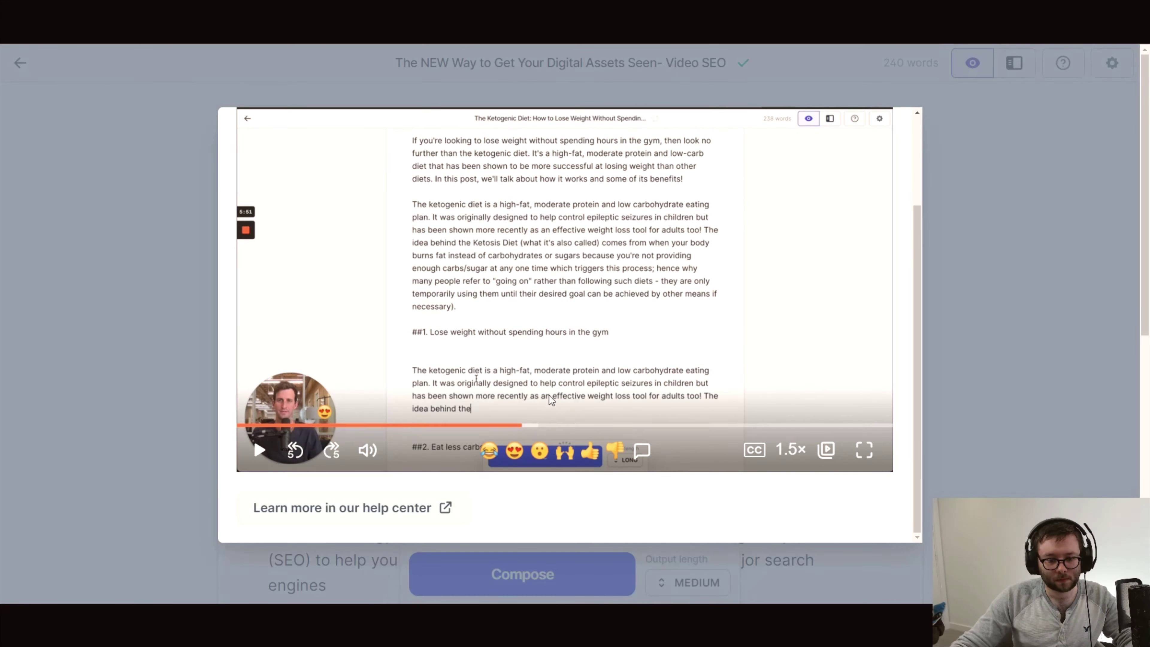
{"action": "left_click", "coordinate": [548, 396]}
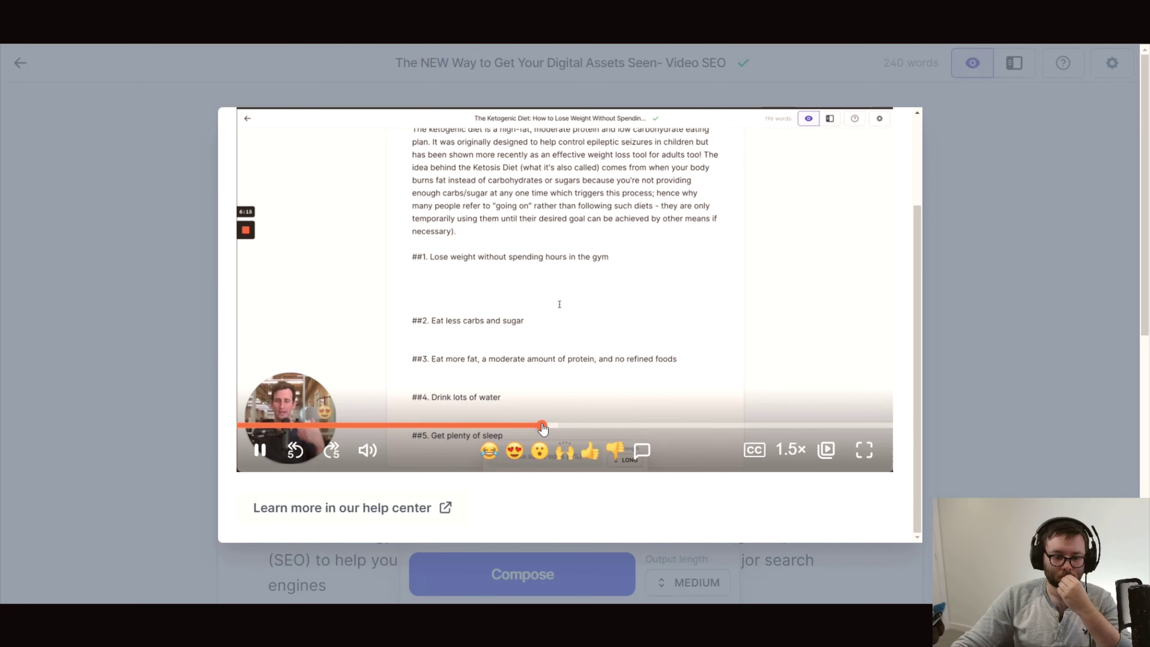
{"action": "left_click", "coordinate": [557, 425]}
{"action": "left_click", "coordinate": [580, 425]}
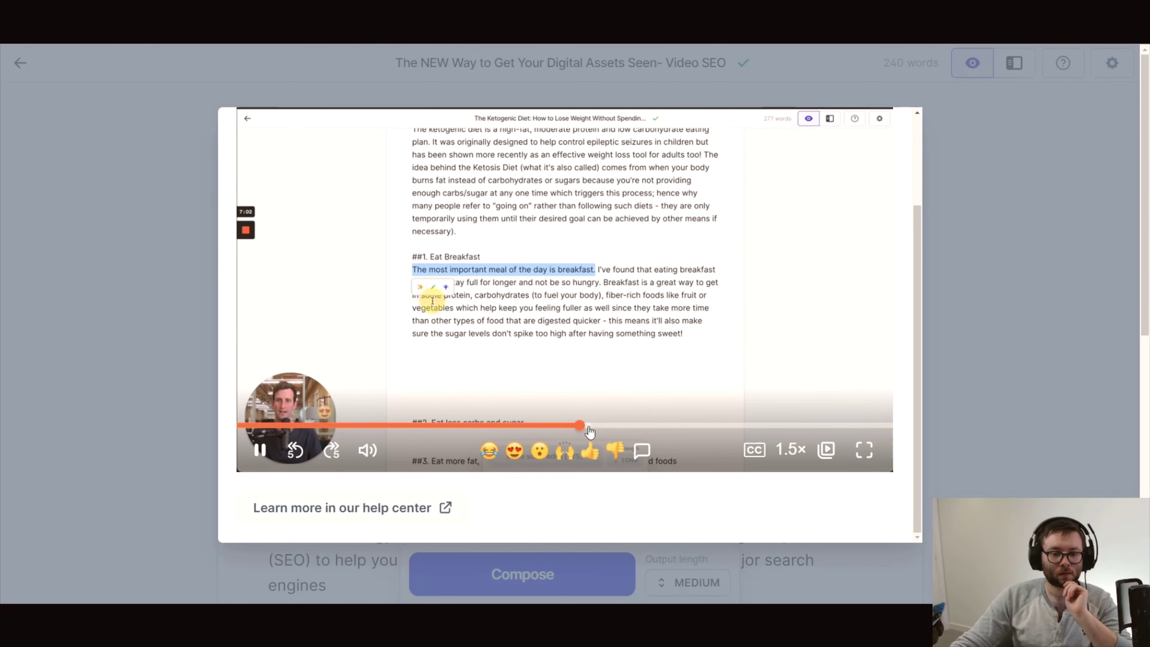
{"action": "left_click", "coordinate": [610, 425]}
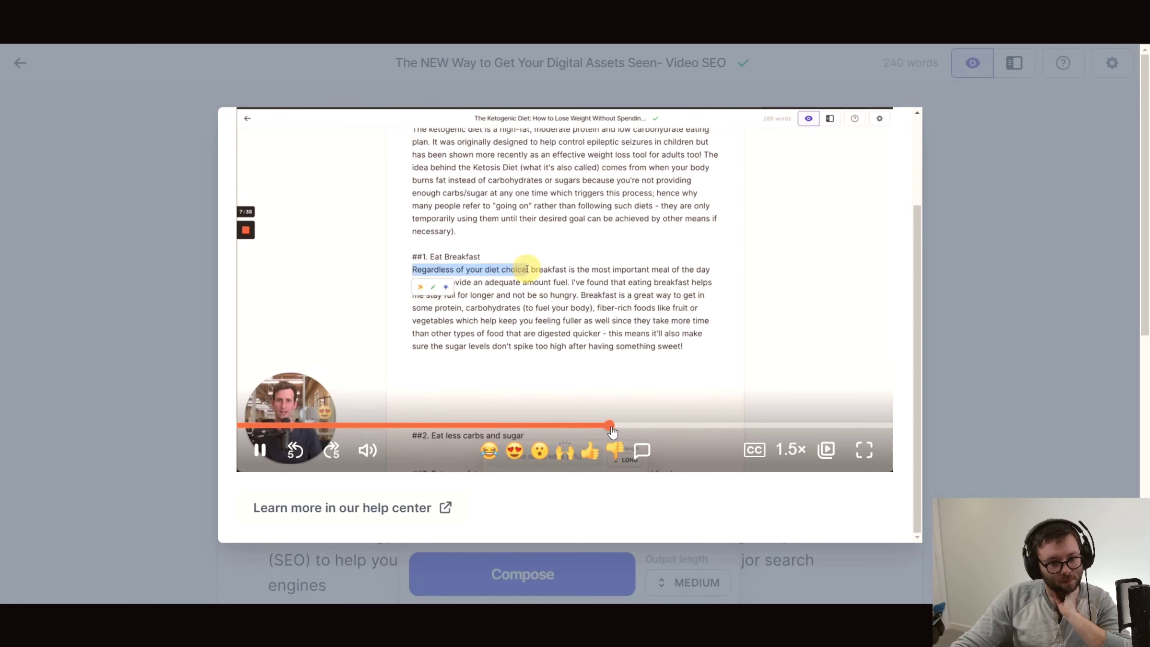
{"action": "left_click", "coordinate": [633, 425]}
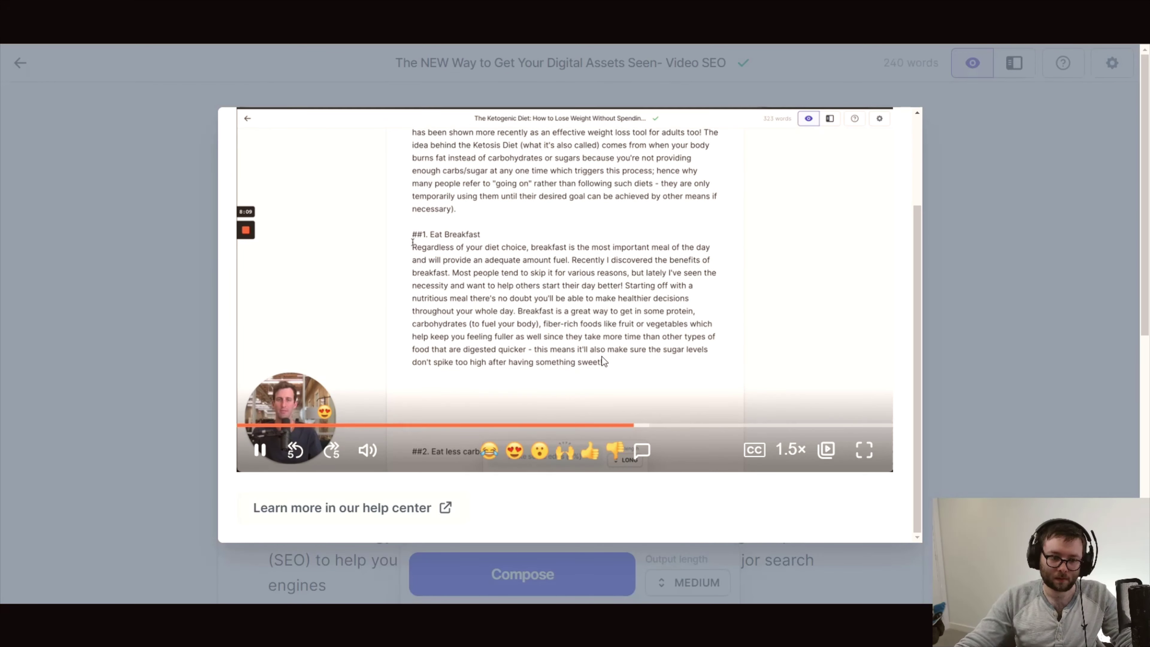
{"action": "key", "text": "Escape"}
{"action": "scroll", "coordinate": [490, 299], "scroll_direction": "down", "scroll_amount": 6}
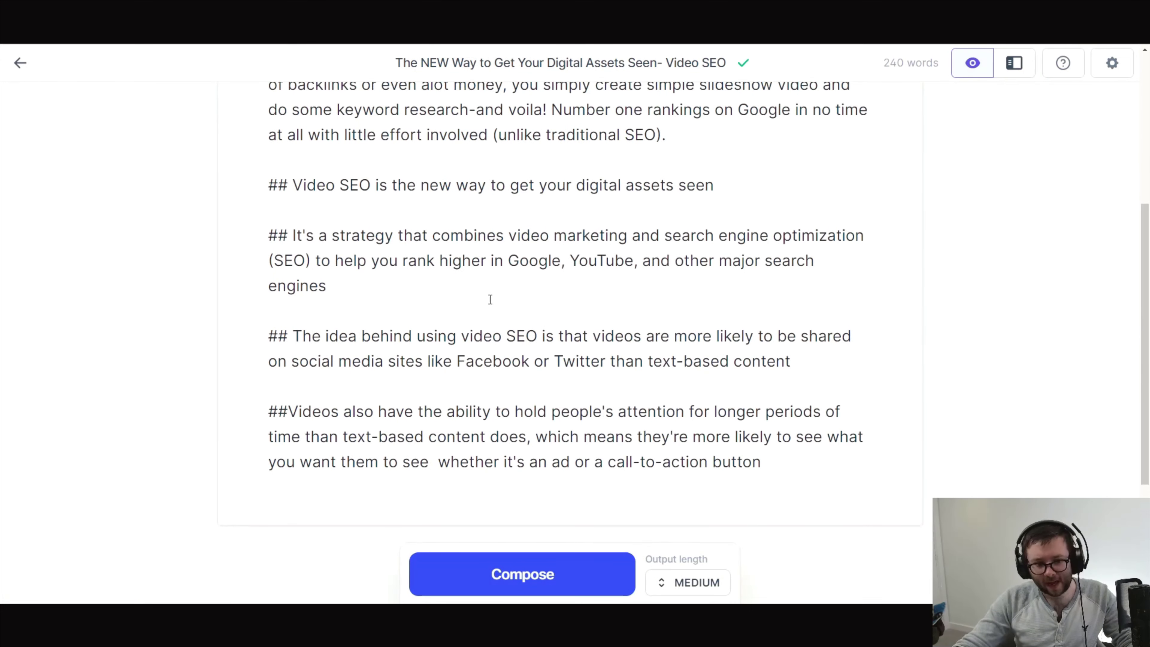
Insert a new line directly beneath the heading "## Video SEO is the new way to get your digital assets seen"
{"action": "scroll", "coordinate": [490, 299], "scroll_direction": "up", "scroll_amount": 3}
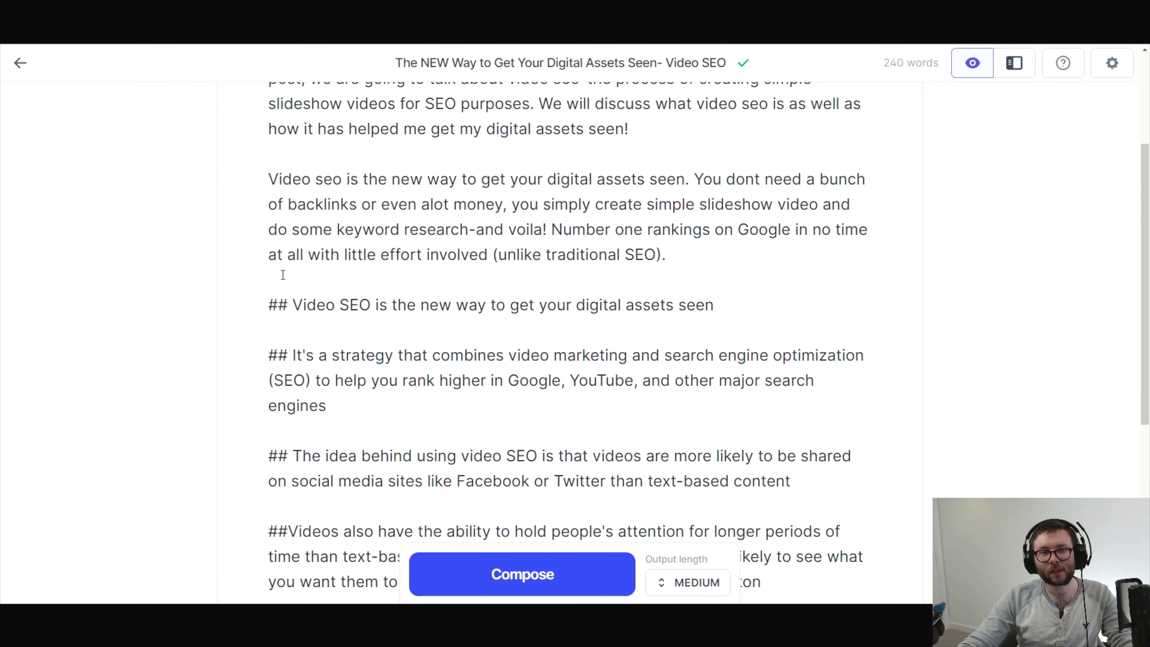
{"action": "scroll", "coordinate": [690, 311], "scroll_direction": "up", "scroll_amount": 1}
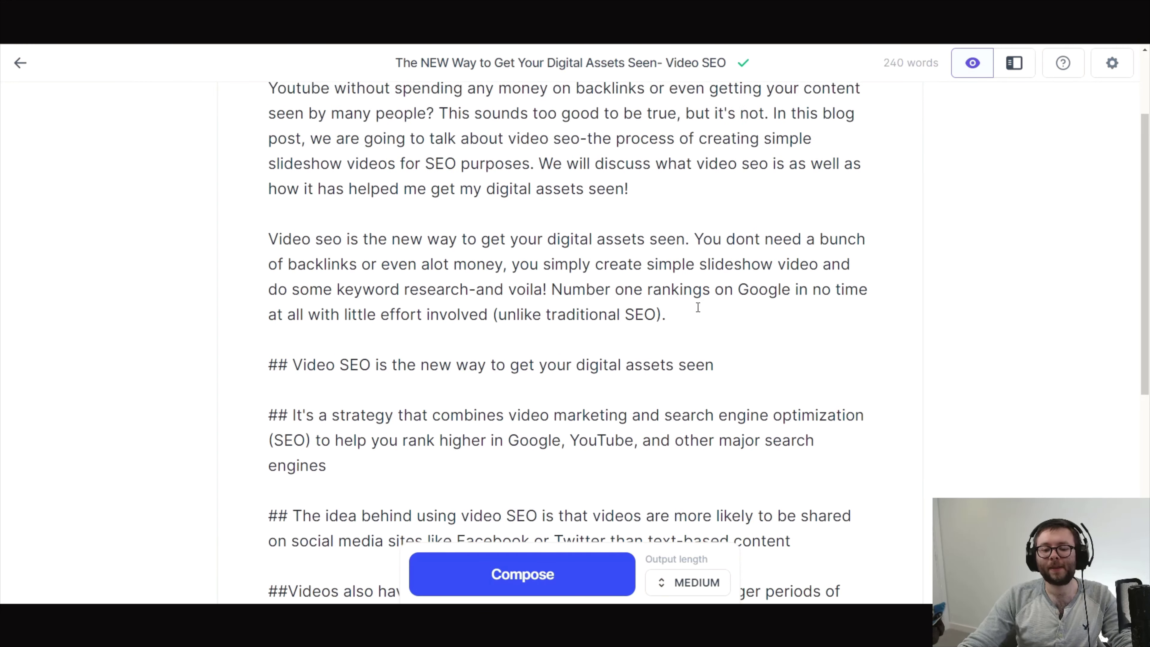
{"action": "left_click", "coordinate": [742, 365]}
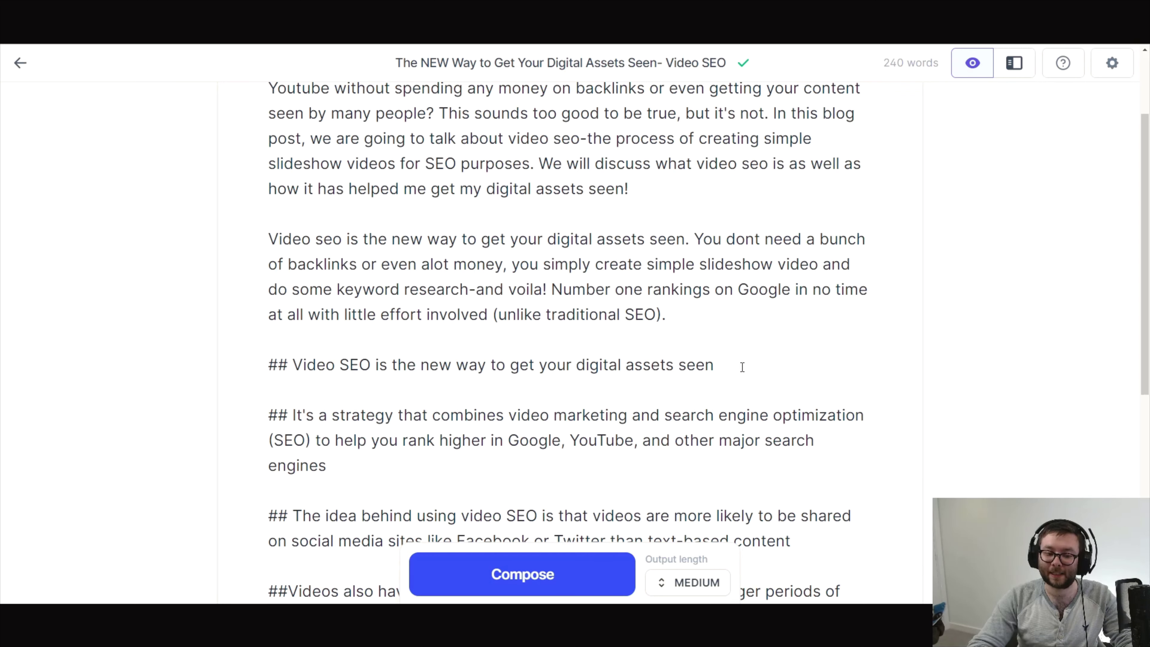
{"action": "key", "text": "Return"}
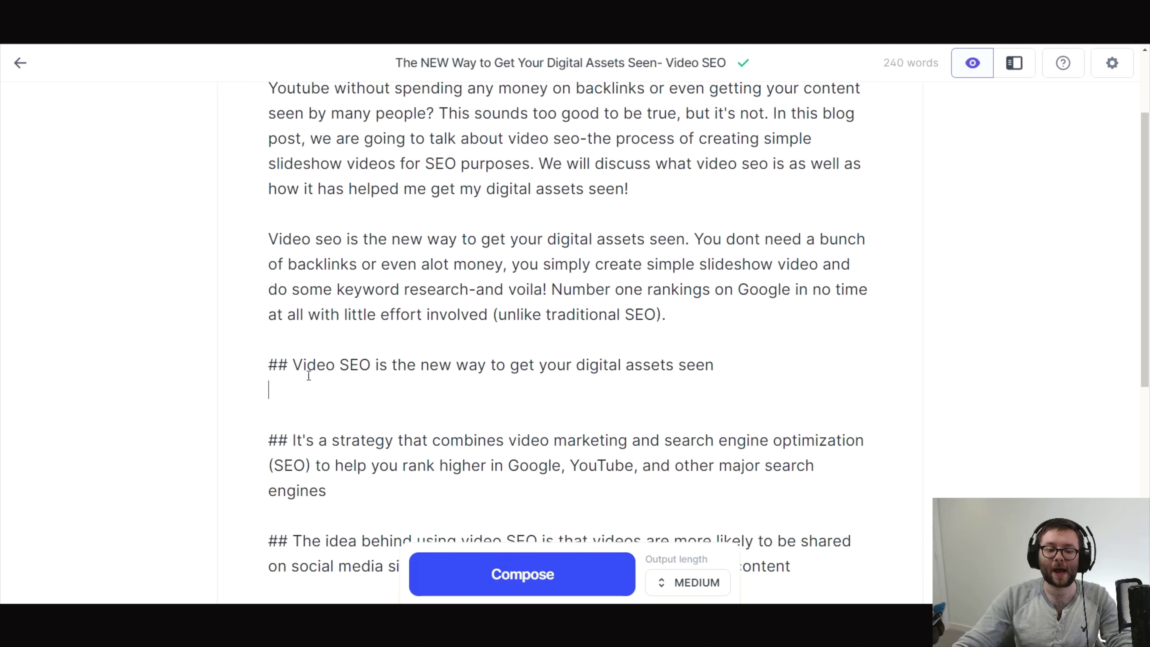
{"action": "left_click_drag", "start_coordinate": [303, 365], "coordinate": [714, 365]}
{"action": "left_click", "coordinate": [611, 408]}
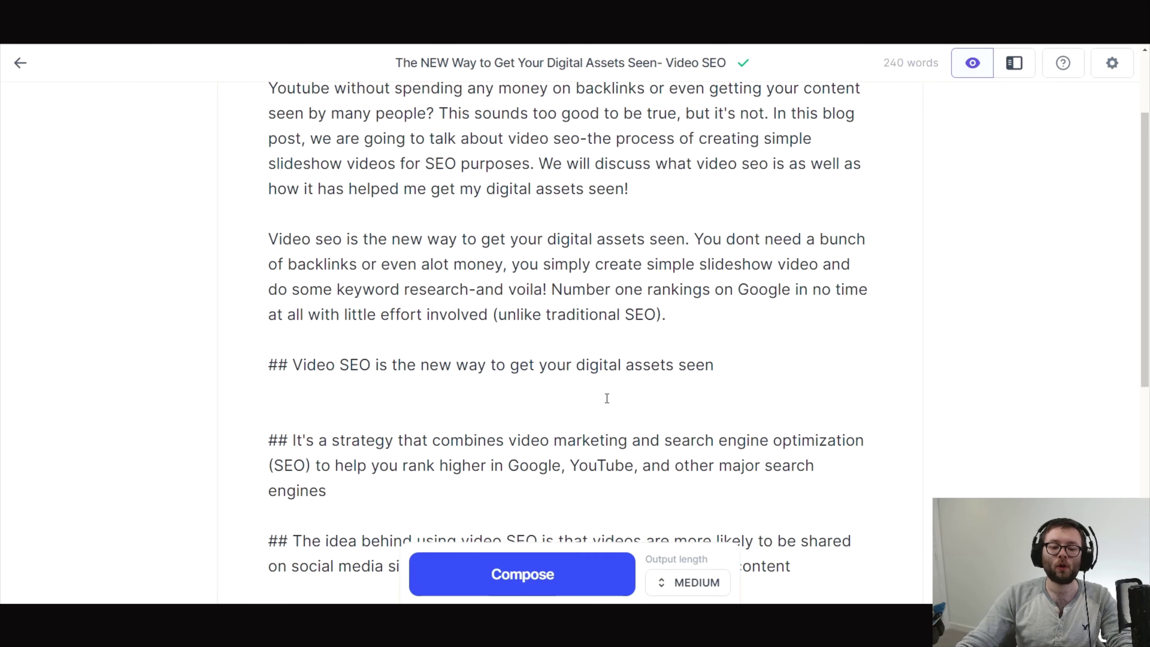
{"action": "left_click", "coordinate": [607, 386]}
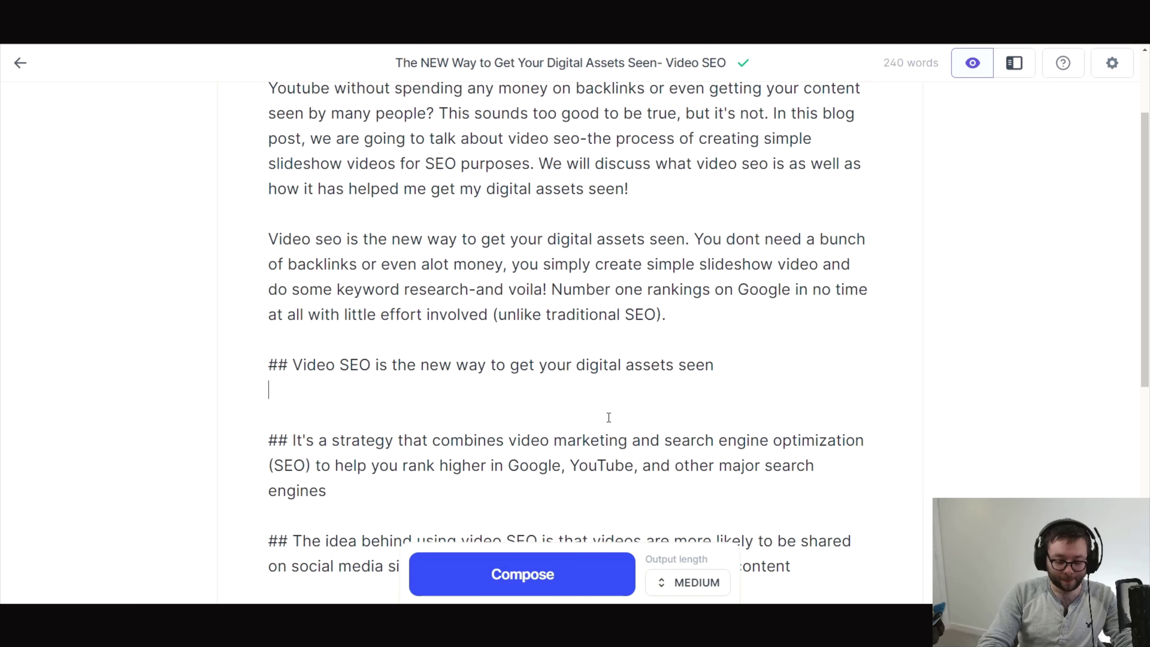
Write the opening sentence "Video SEO is the most uptodate method of getting your business seen" under the first "##" heading
{"action": "type", "text": "Video s"}
{"action": "key", "text": "BackSpace"}
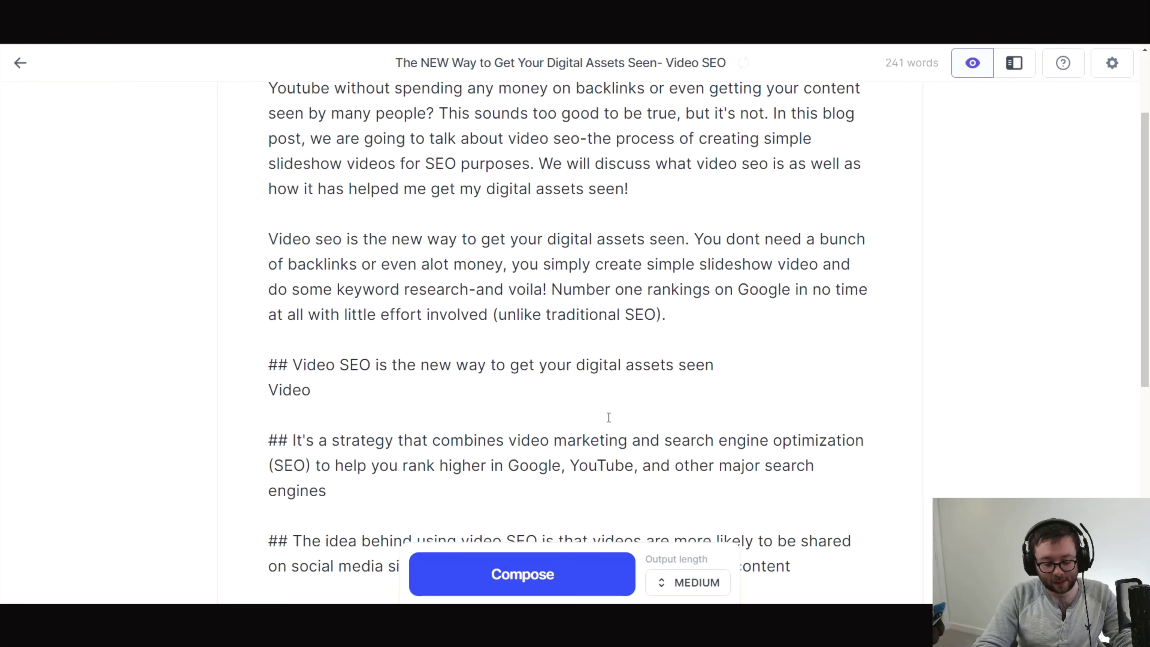
{"action": "type", "text": "SEO is "}
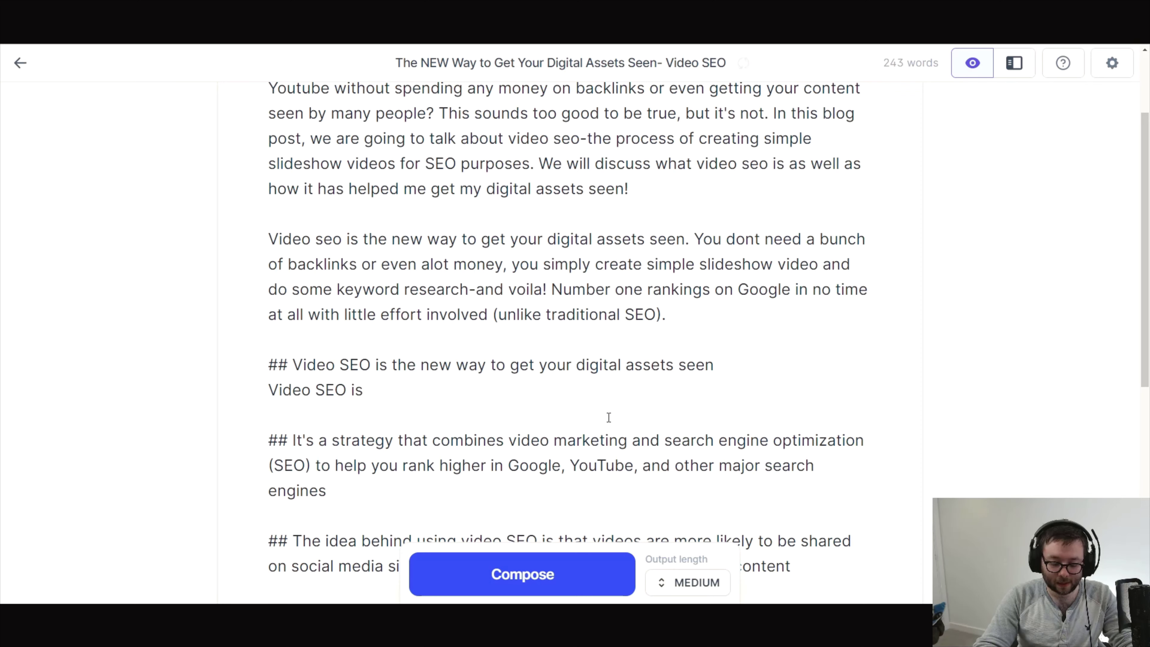
{"action": "type", "text": "the most upd"}
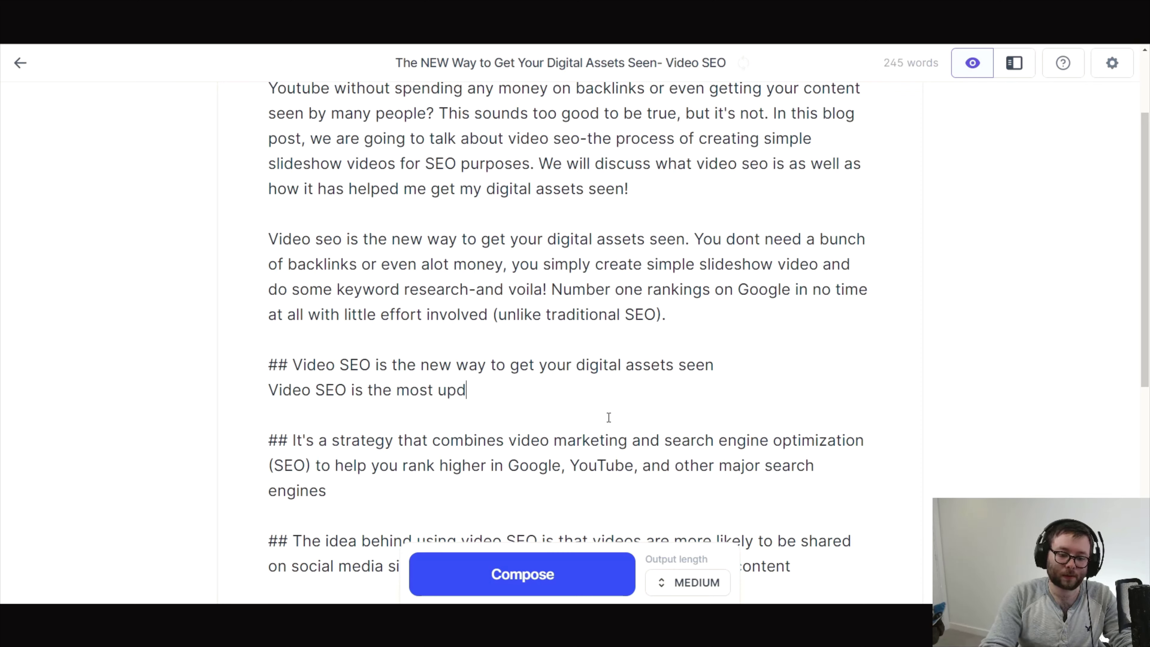
{"action": "key", "text": "BackSpace"}
{"action": "type", "text": "t"}
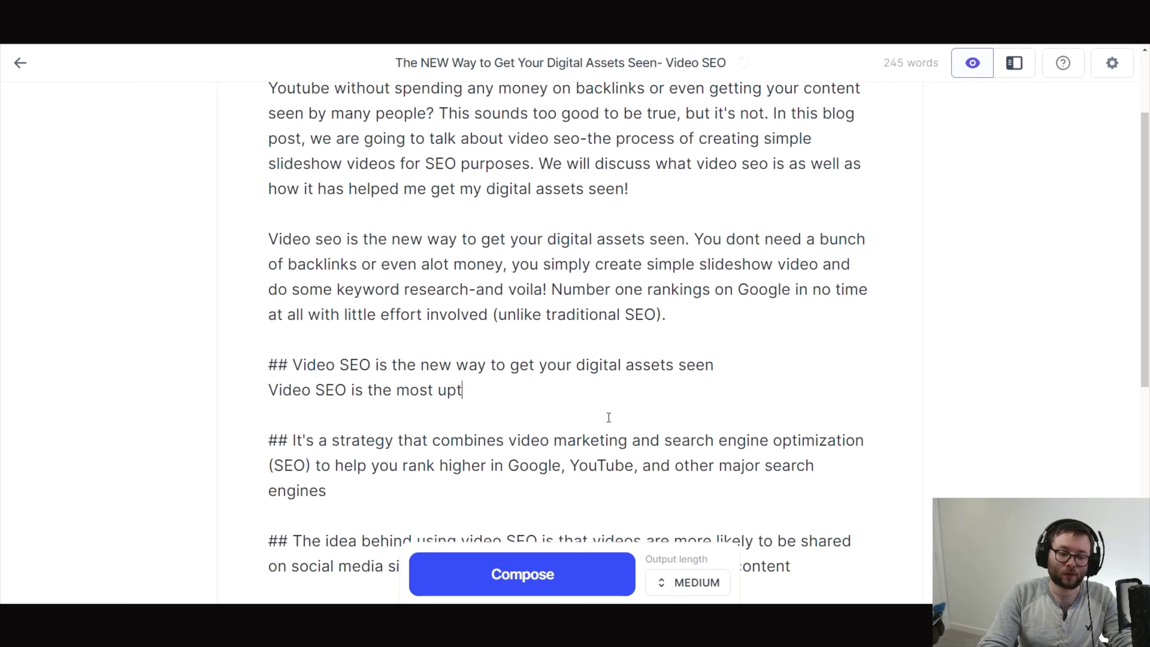
{"action": "type", "text": "odate method o"}
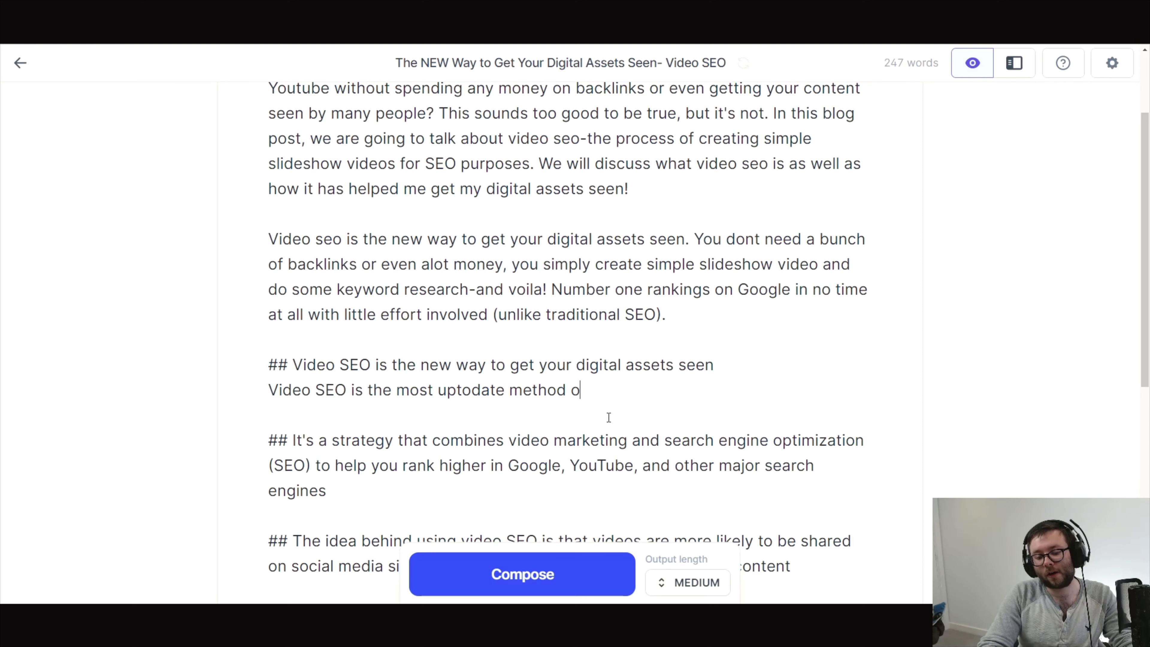
{"action": "type", "text": "f getting assets"}
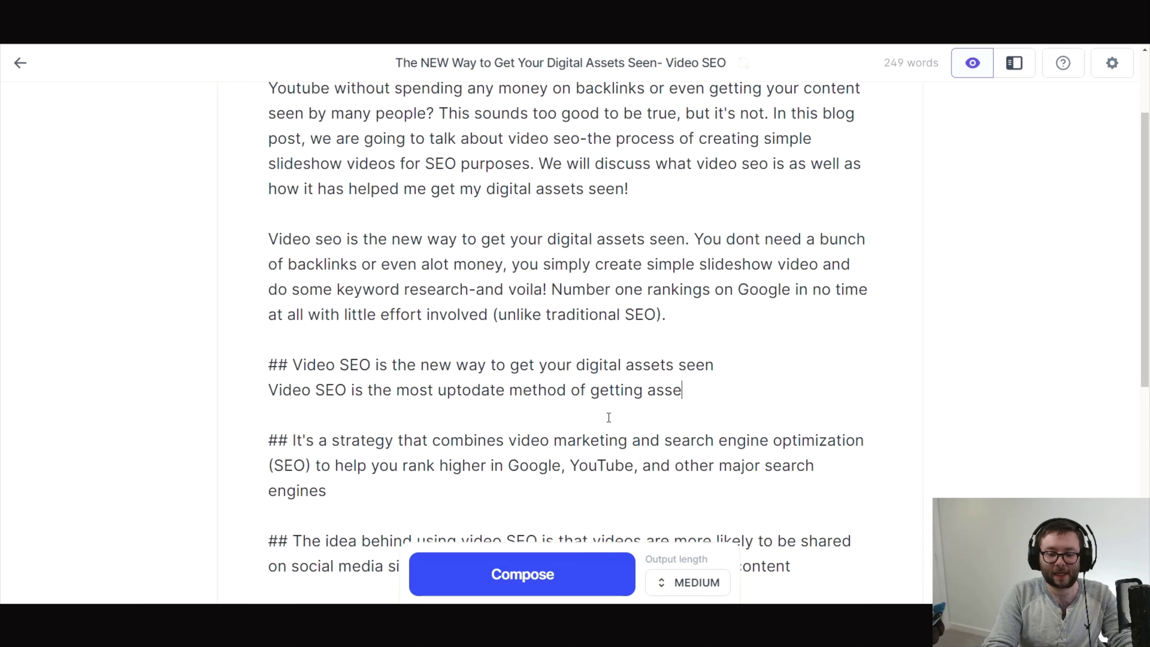
{"action": "key", "text": "BackSpace"}
{"action": "key", "text": "BackSpace"}
{"action": "key", "text": "BackSpace"}
{"action": "key", "text": "BackSpace"}
{"action": "key", "text": "BackSpace"}
{"action": "key", "text": "BackSpace"}
{"action": "type", "text": "y"}
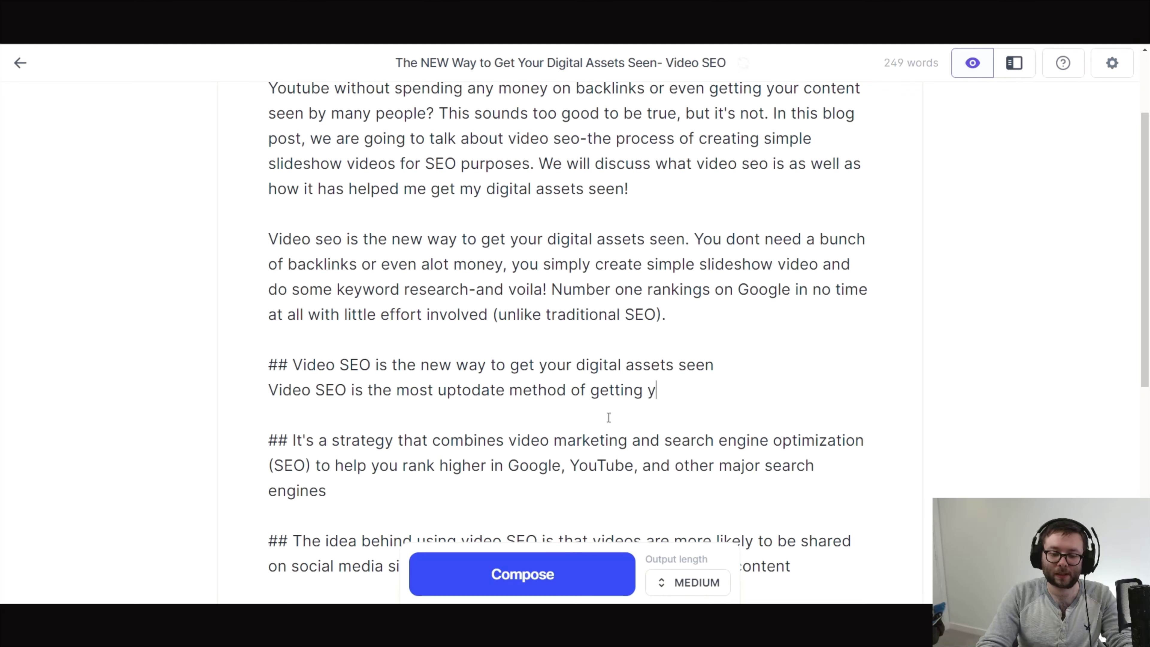
{"action": "type", "text": "our business seen"}
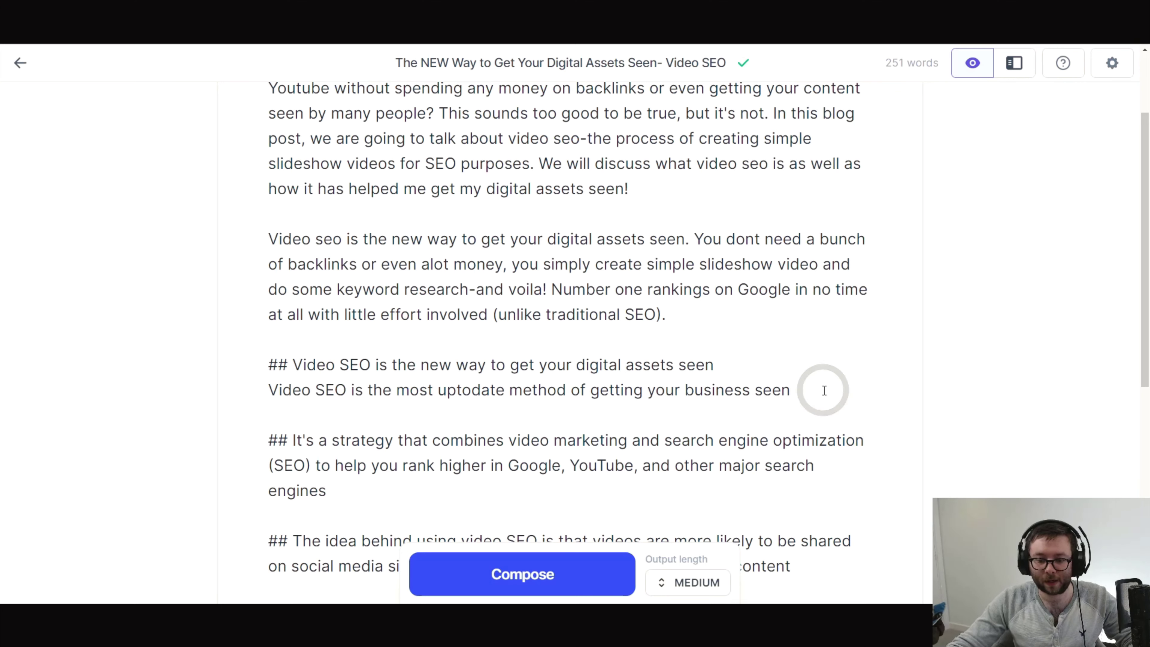
Set the output length to Long and compose content from the end of the opening sentence
{"action": "left_click", "coordinate": [663, 581]}
{"action": "left_click", "coordinate": [659, 525]}
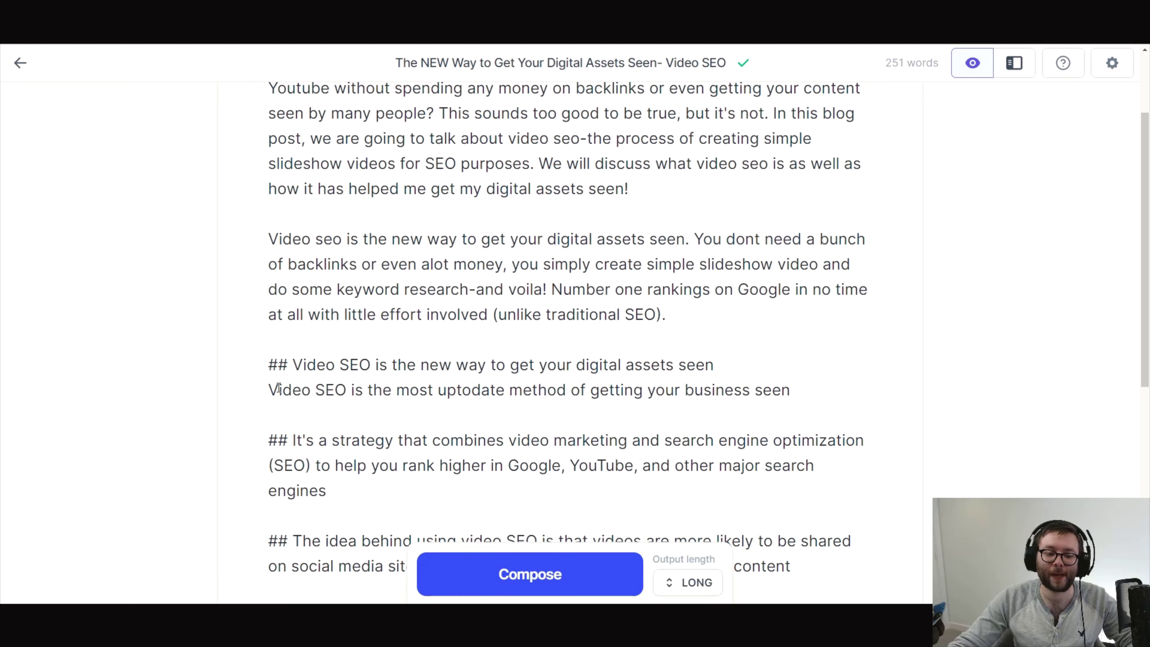
{"action": "left_click_drag", "start_coordinate": [270, 390], "coordinate": [817, 385]}
{"action": "left_click", "coordinate": [843, 393]}
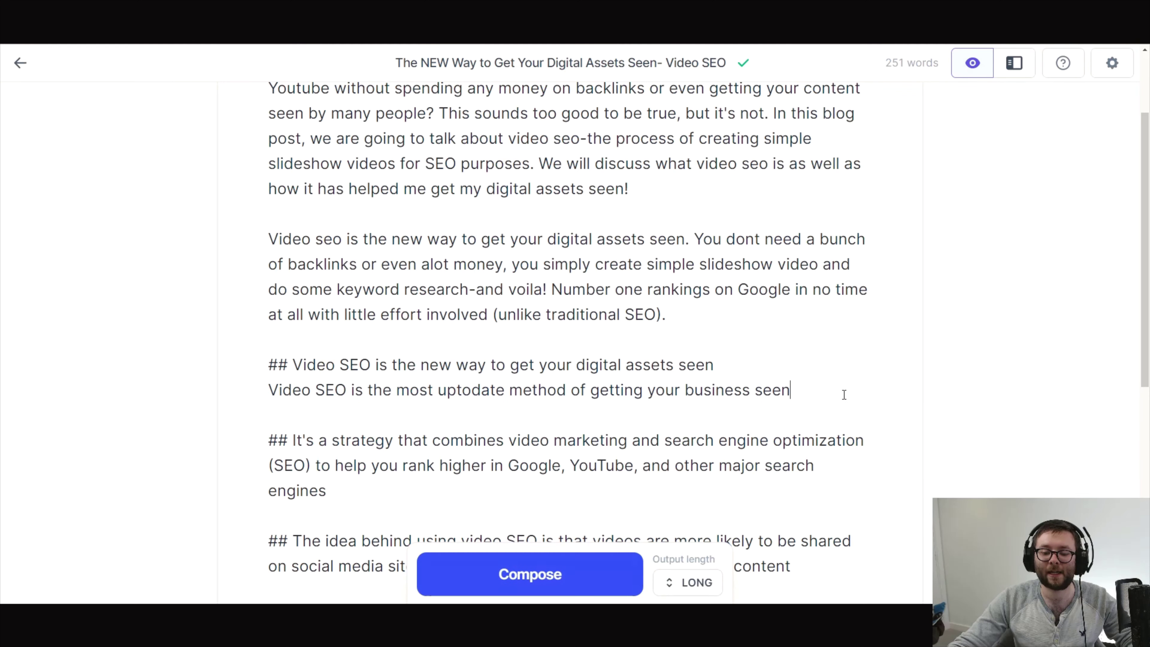
{"action": "left_click", "coordinate": [606, 576]}
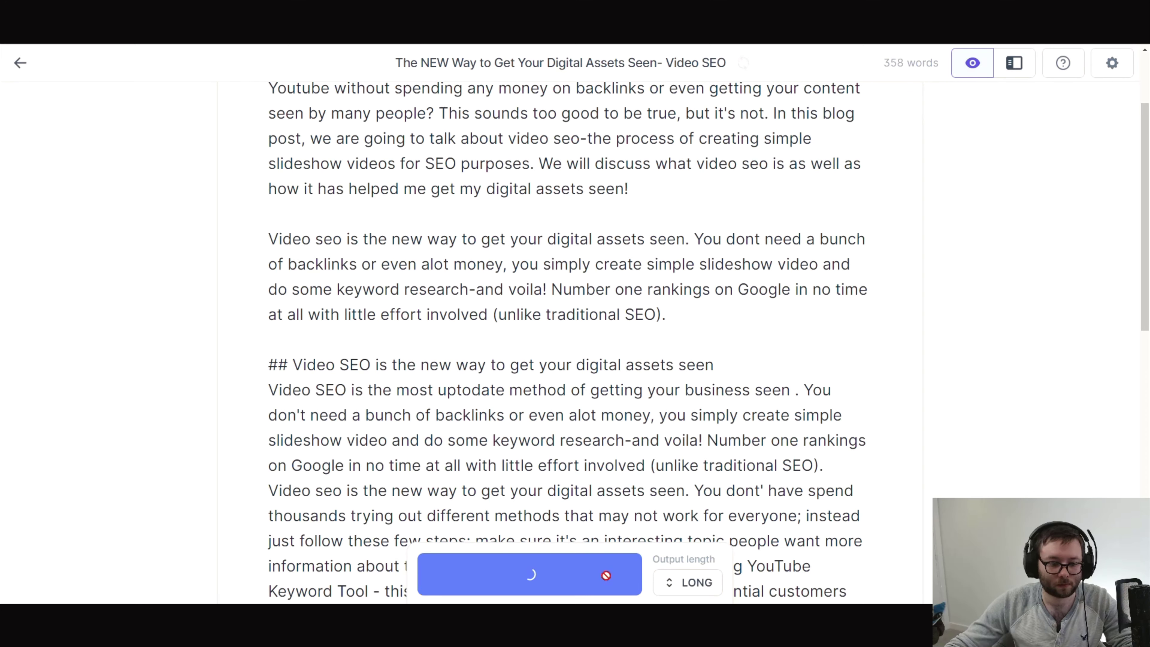
Review the composed paragraph under the first heading and end it with a period after "who watch each"
{"action": "scroll", "coordinate": [903, 393], "scroll_direction": "down", "scroll_amount": 1}
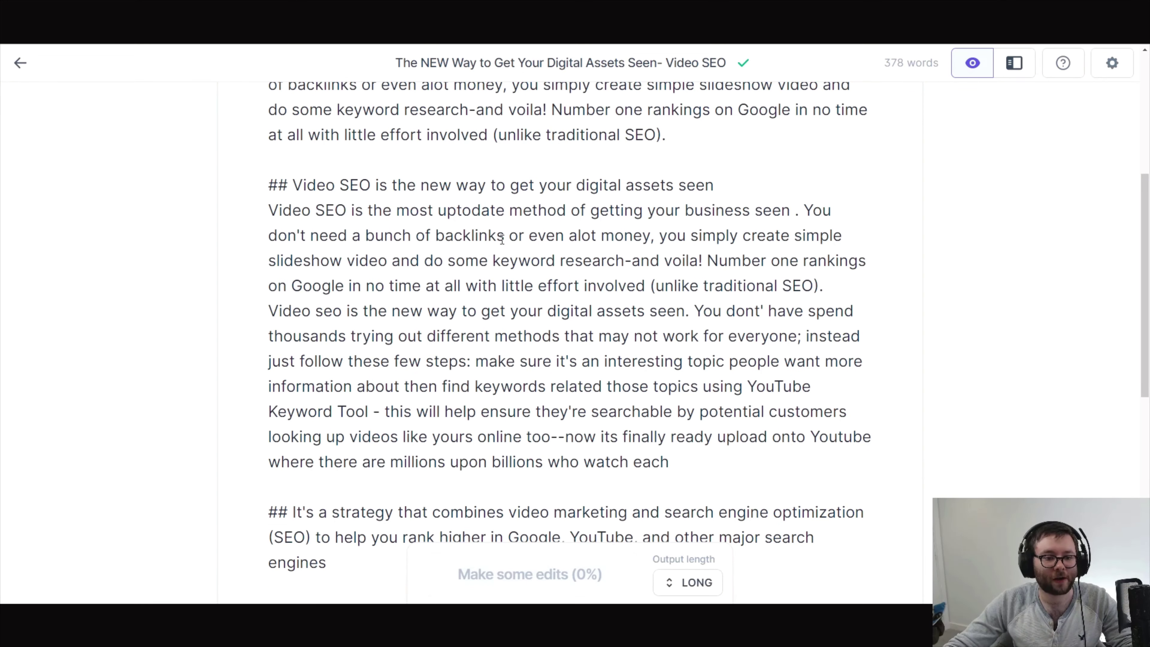
{"action": "scroll", "coordinate": [526, 314], "scroll_direction": "up", "scroll_amount": 2}
{"action": "scroll", "coordinate": [526, 314], "scroll_direction": "up", "scroll_amount": 1}
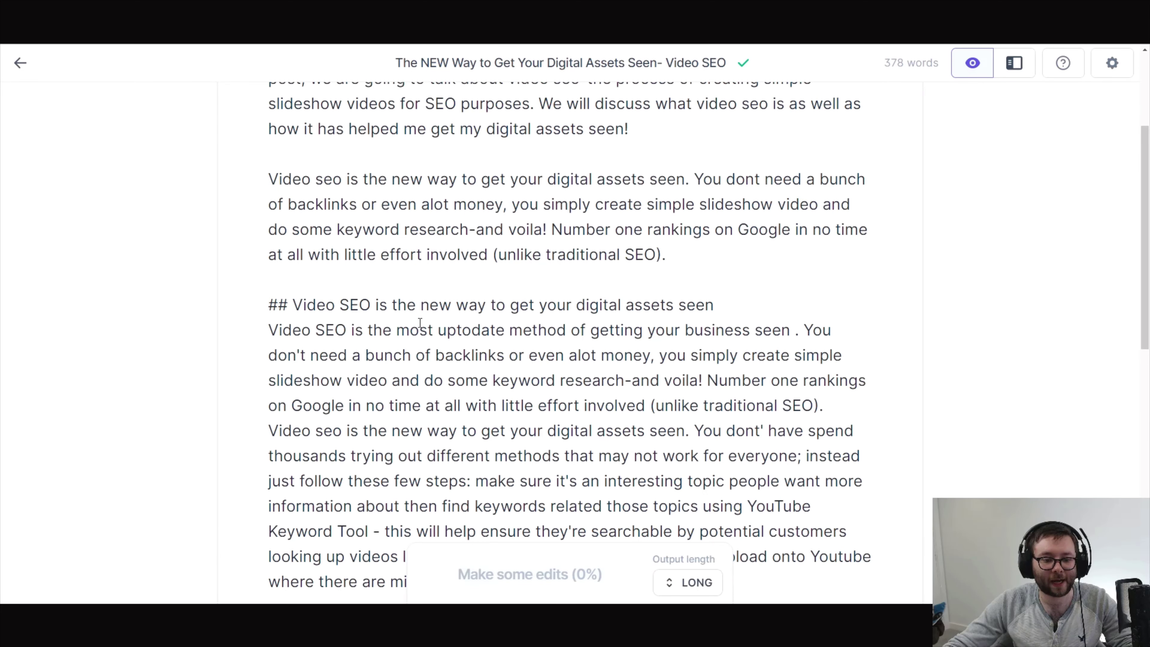
{"action": "scroll", "coordinate": [421, 324], "scroll_direction": "down", "scroll_amount": 1}
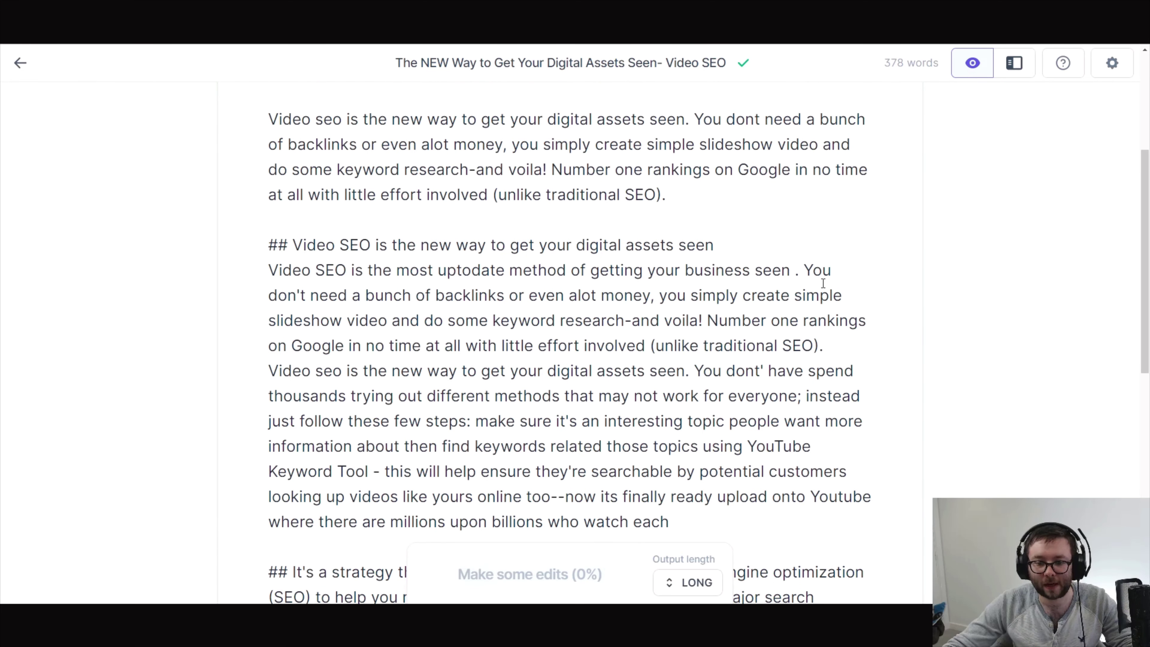
{"action": "scroll", "coordinate": [546, 301], "scroll_direction": "down", "scroll_amount": 1}
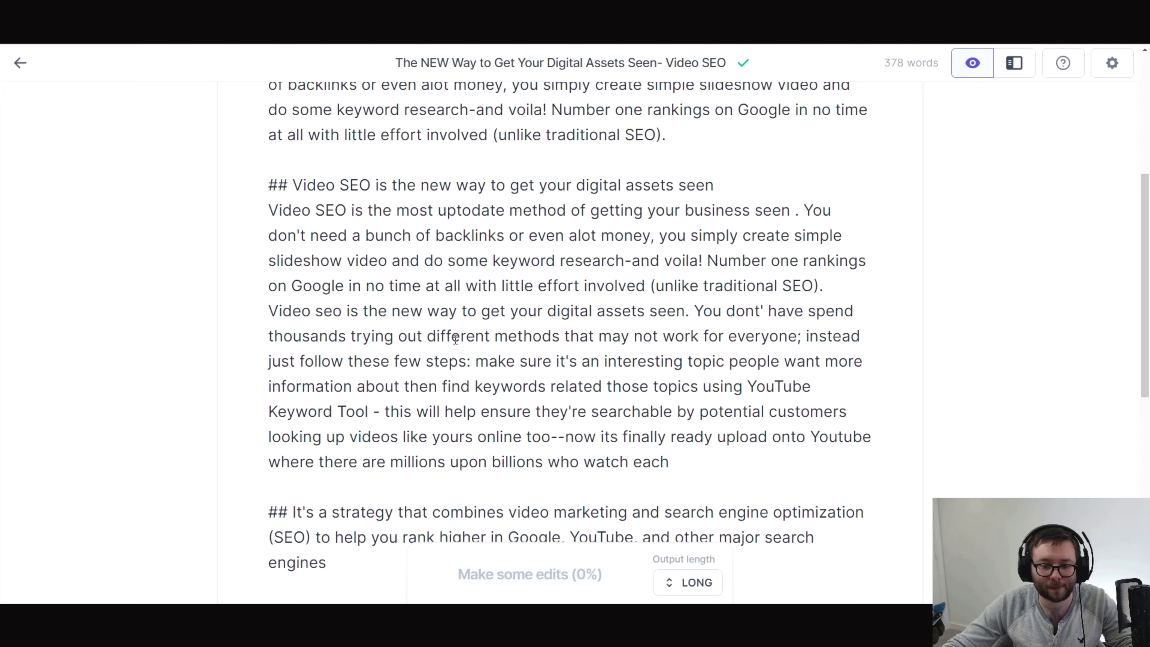
{"action": "left_click_drag", "start_coordinate": [308, 358], "coordinate": [526, 363]}
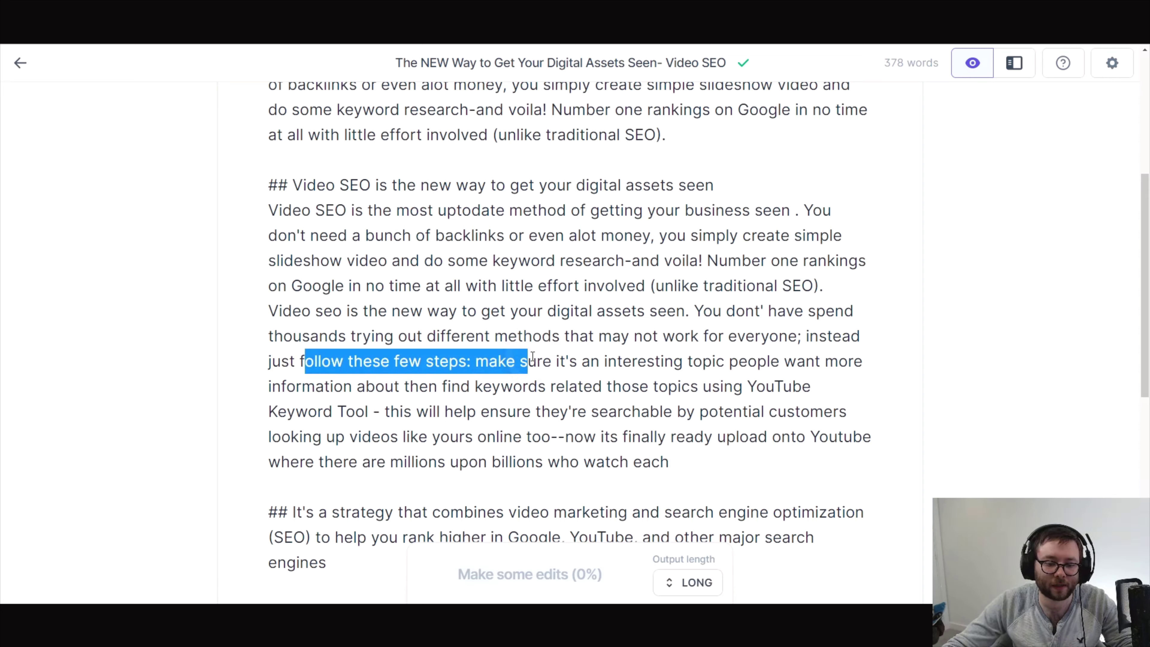
{"action": "left_click", "coordinate": [589, 363]}
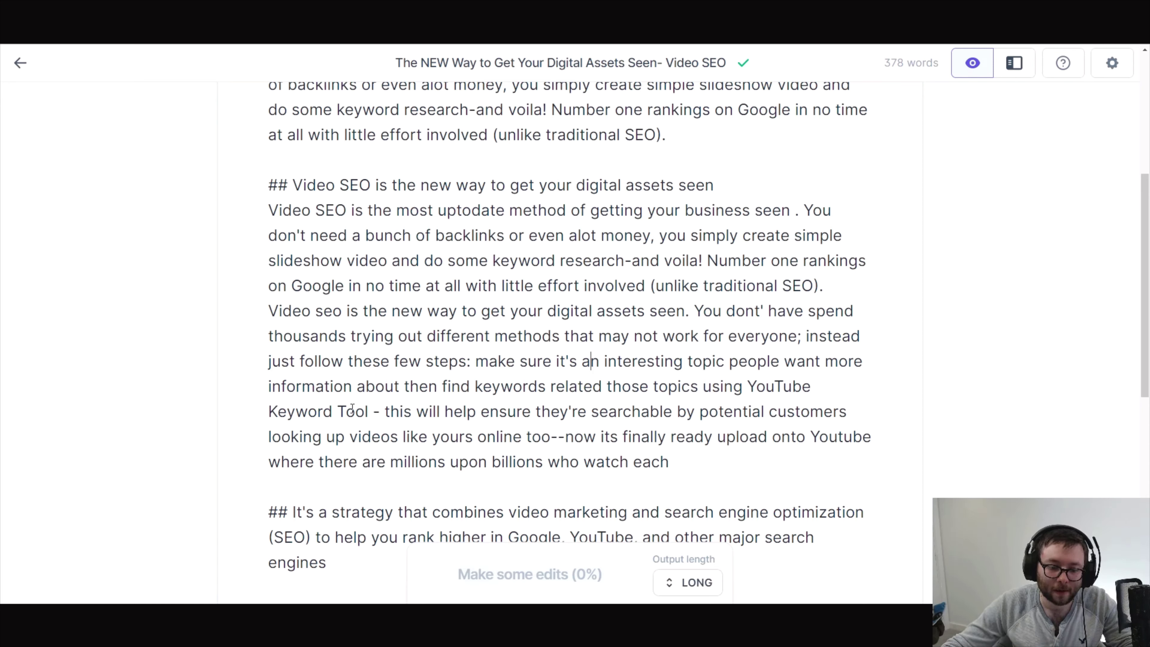
{"action": "left_click", "coordinate": [782, 454]}
{"action": "type", "text": "."}
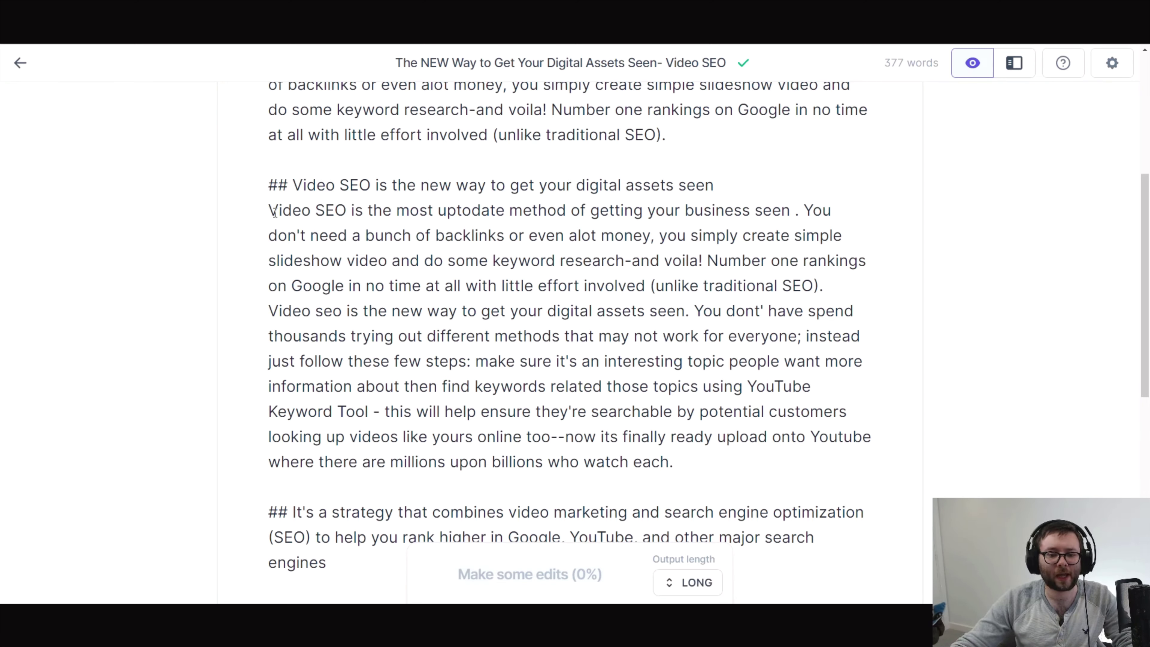
Delete the repeated text from "You don't need a bunch" through "digital assets seen." and correct the spacing around the period after "business seen"
{"action": "left_click_drag", "start_coordinate": [805, 210], "coordinate": [691, 309]}
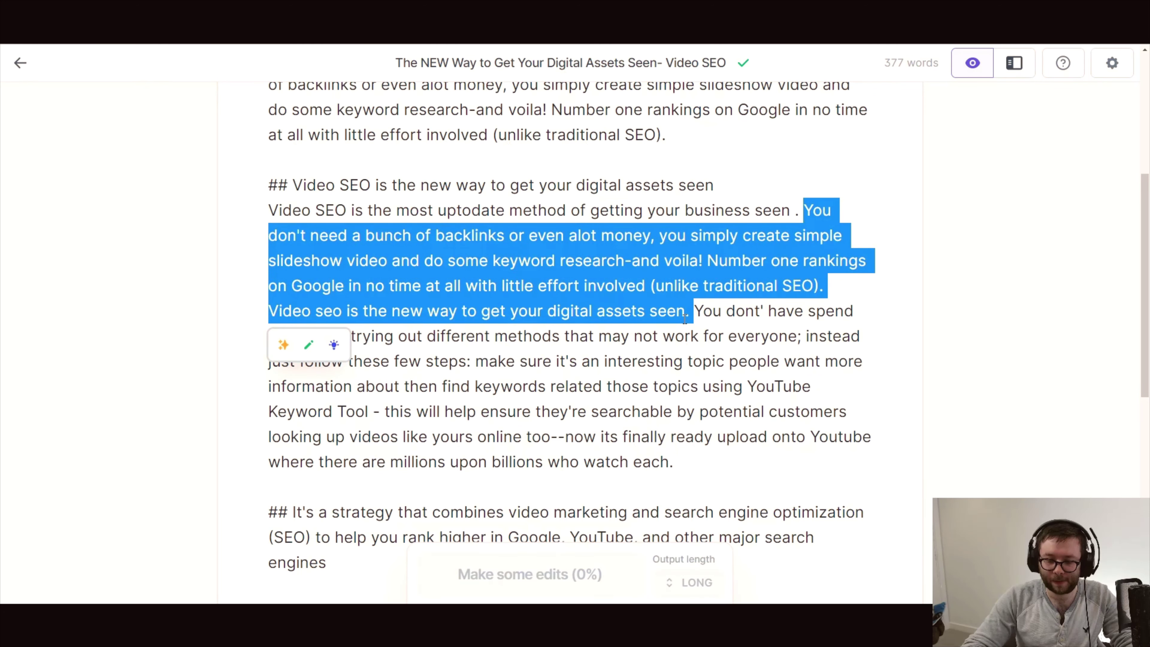
{"action": "key", "text": "BackSpace"}
{"action": "key", "text": "BackSpace"}
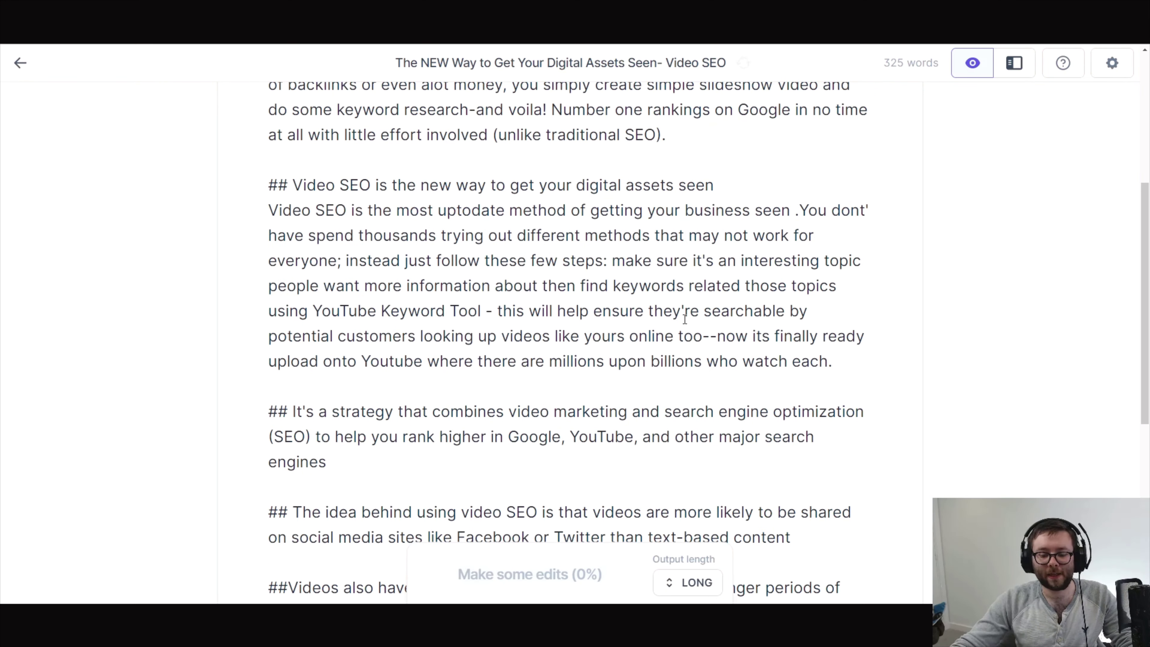
{"action": "key", "text": "Left"}
{"action": "key", "text": "Left"}
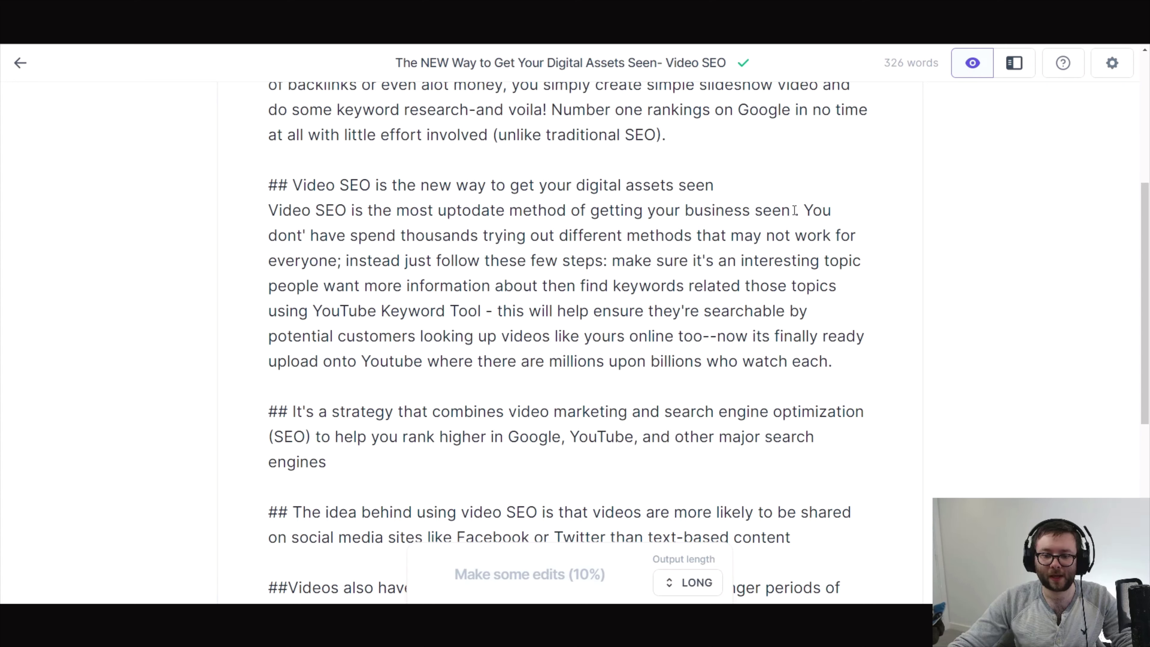
{"action": "key", "text": "BackSpace"}
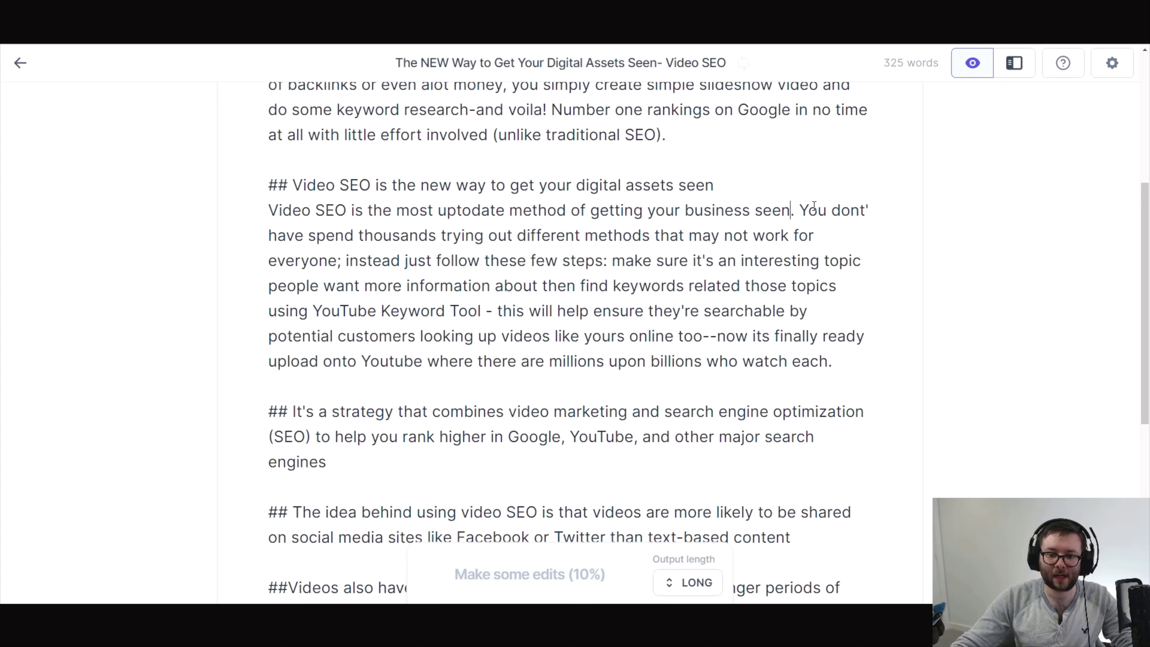
Regenerate rewrites of the section's opening sentence and accept "Video SEO is the most up-to-date method for getting your business seen."
{"action": "left_click_drag", "start_coordinate": [800, 210], "coordinate": [269, 211]}
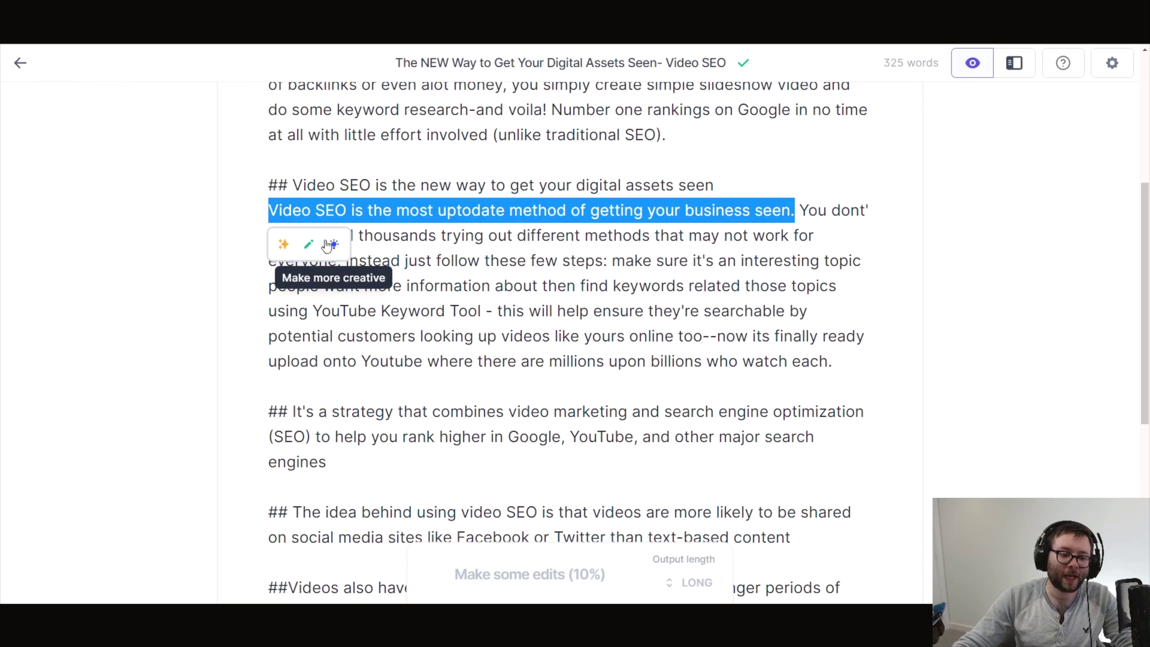
{"action": "left_click", "coordinate": [285, 245]}
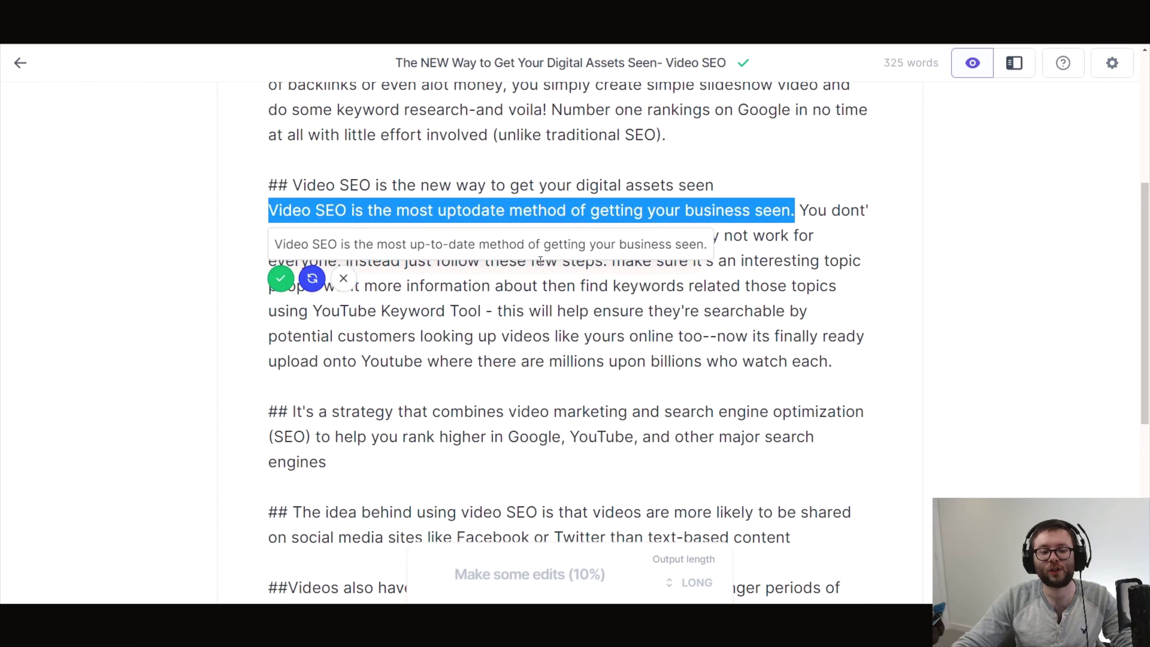
{"action": "left_click", "coordinate": [311, 279]}
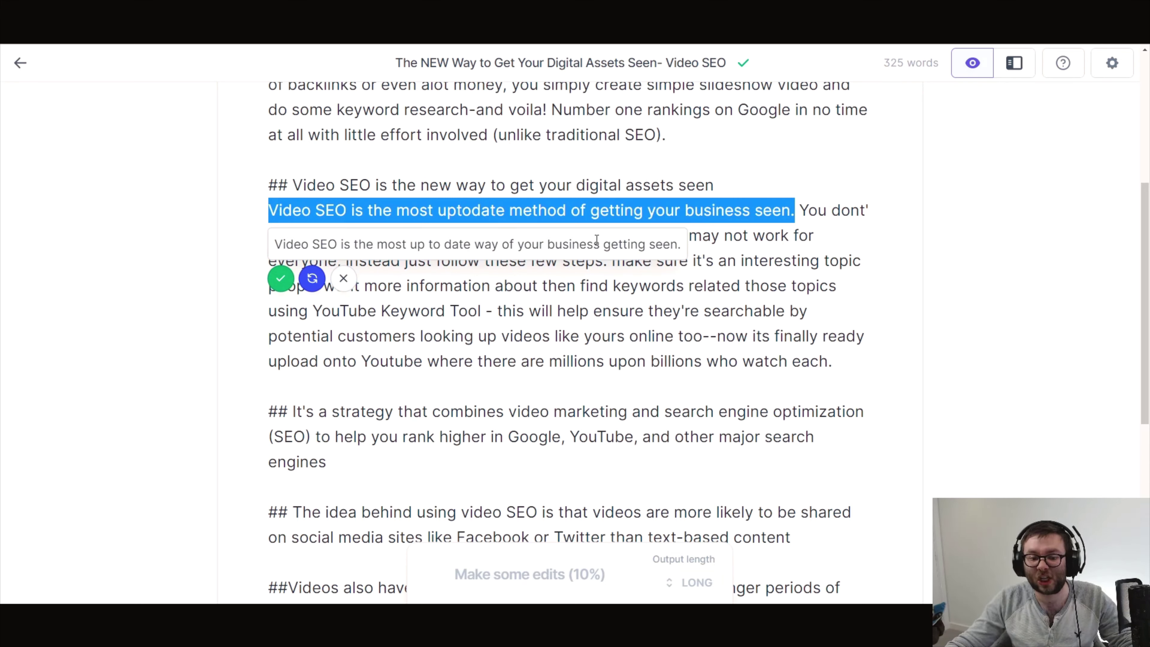
{"action": "left_click", "coordinate": [312, 278]}
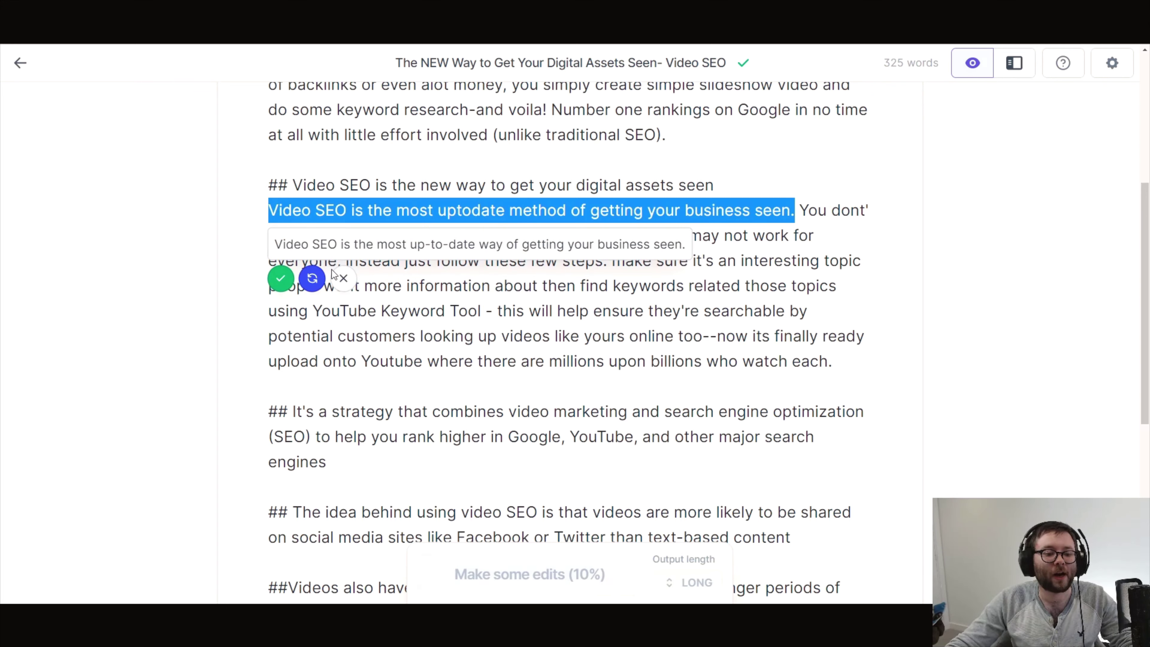
{"action": "left_click", "coordinate": [313, 278]}
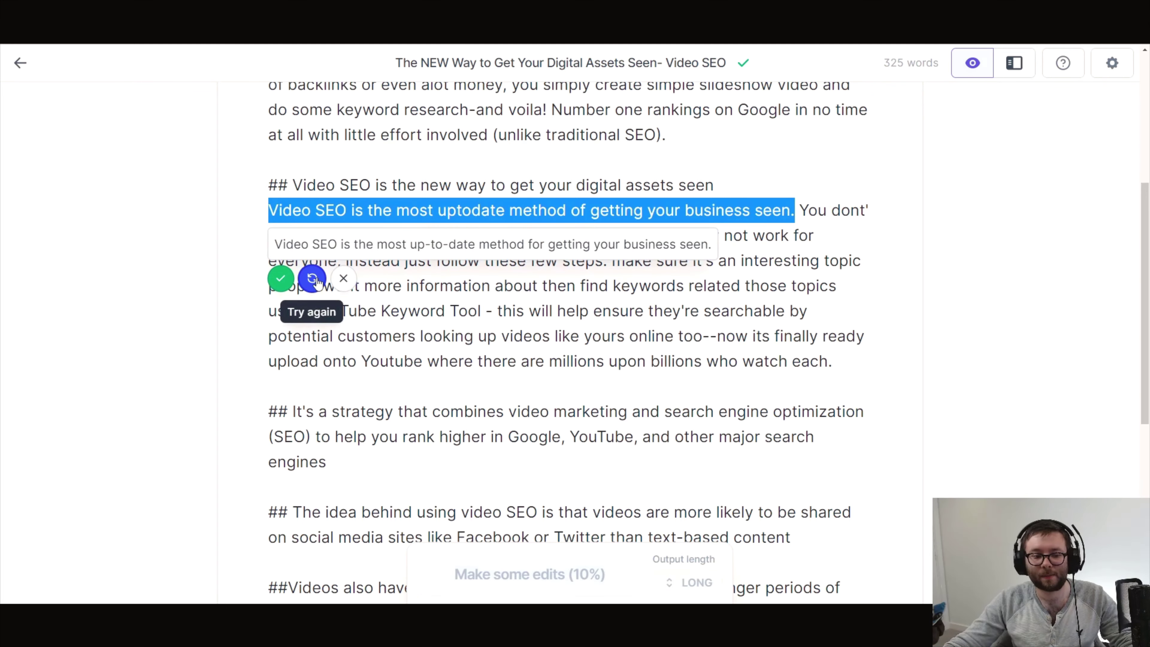
{"action": "left_click", "coordinate": [280, 278]}
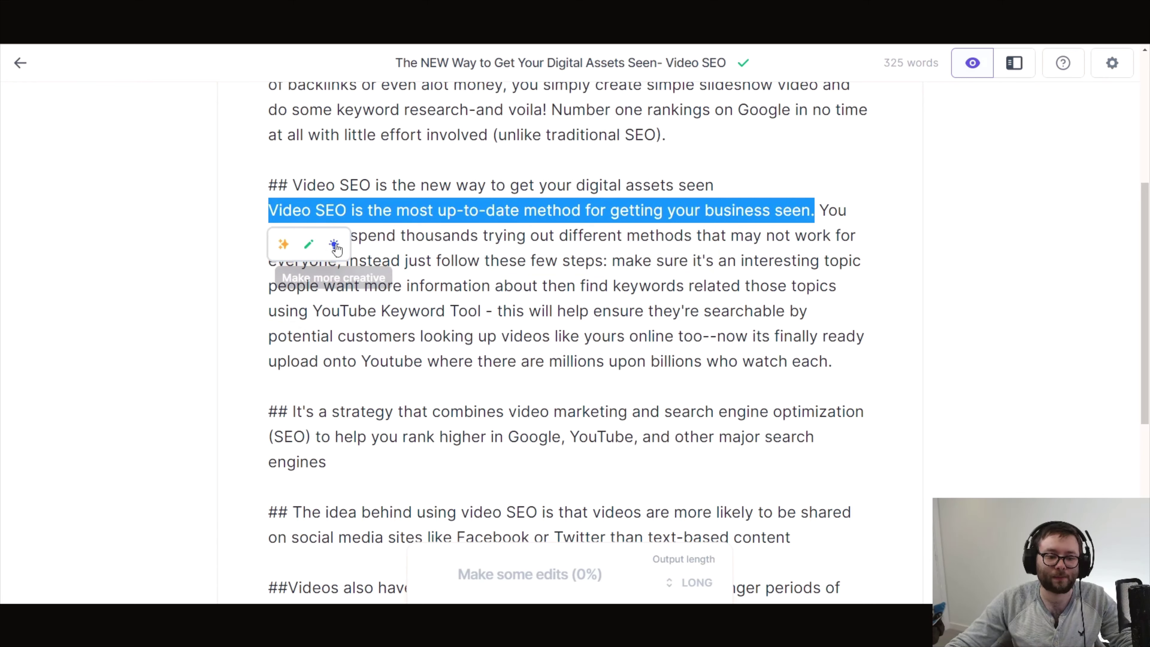
Discard the rephrased version of the first section's opening sentence and accept a more creative rewrite beginning "Have you ever felt the struggle"
{"action": "left_click", "coordinate": [312, 249]}
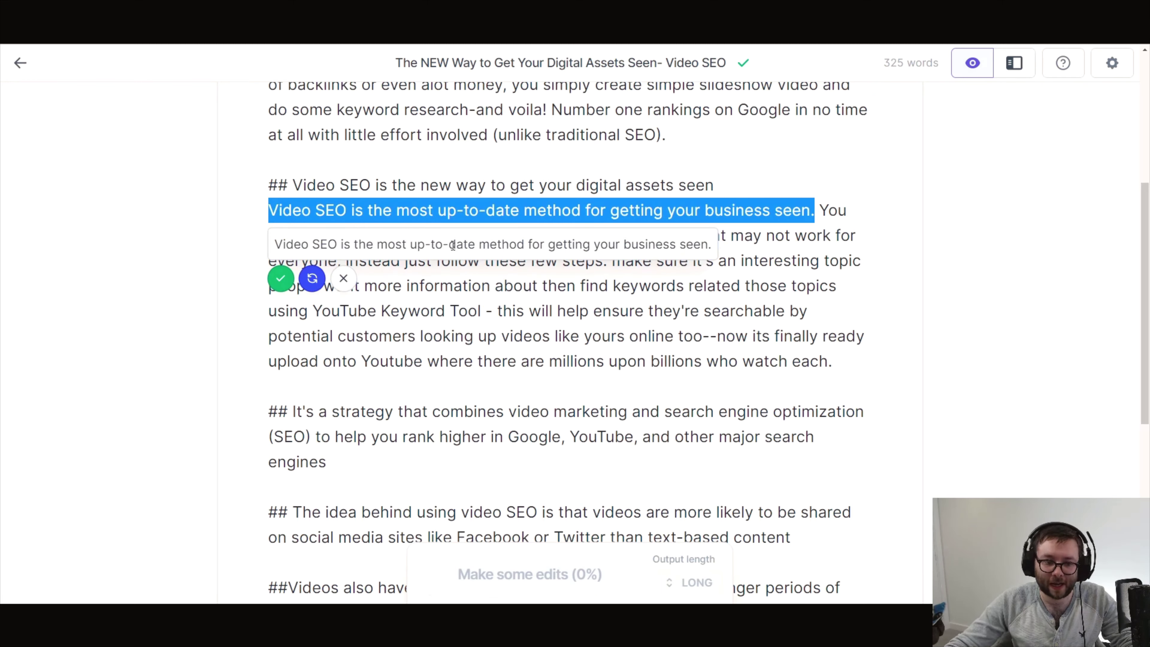
{"action": "left_click", "coordinate": [343, 278]}
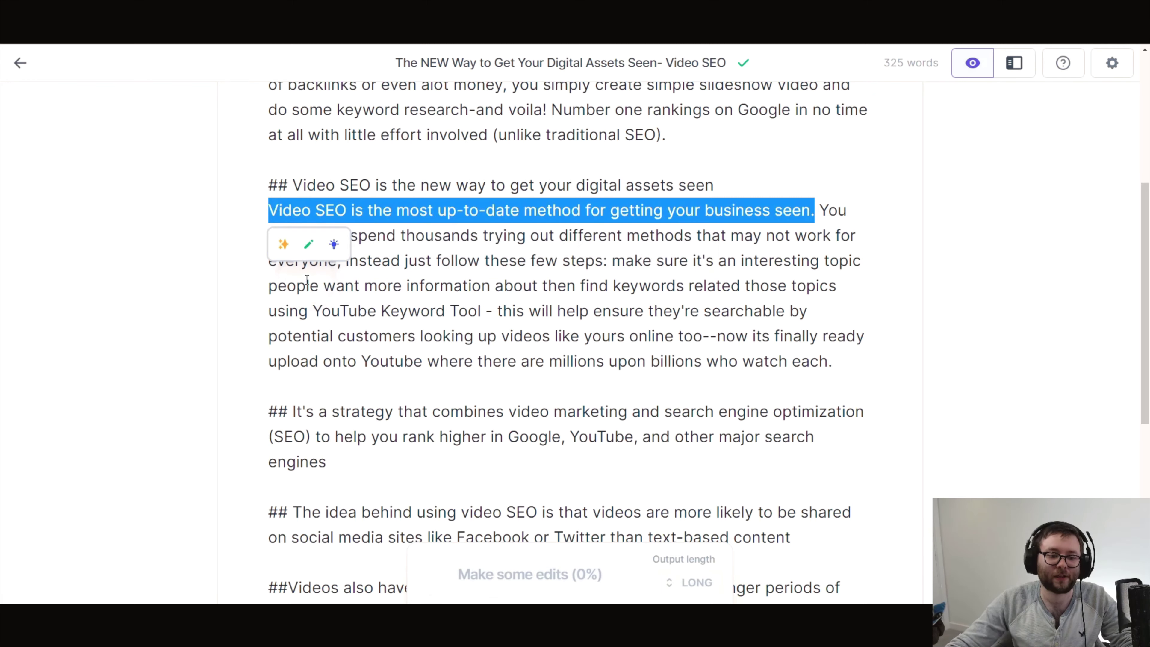
{"action": "left_click", "coordinate": [335, 245]}
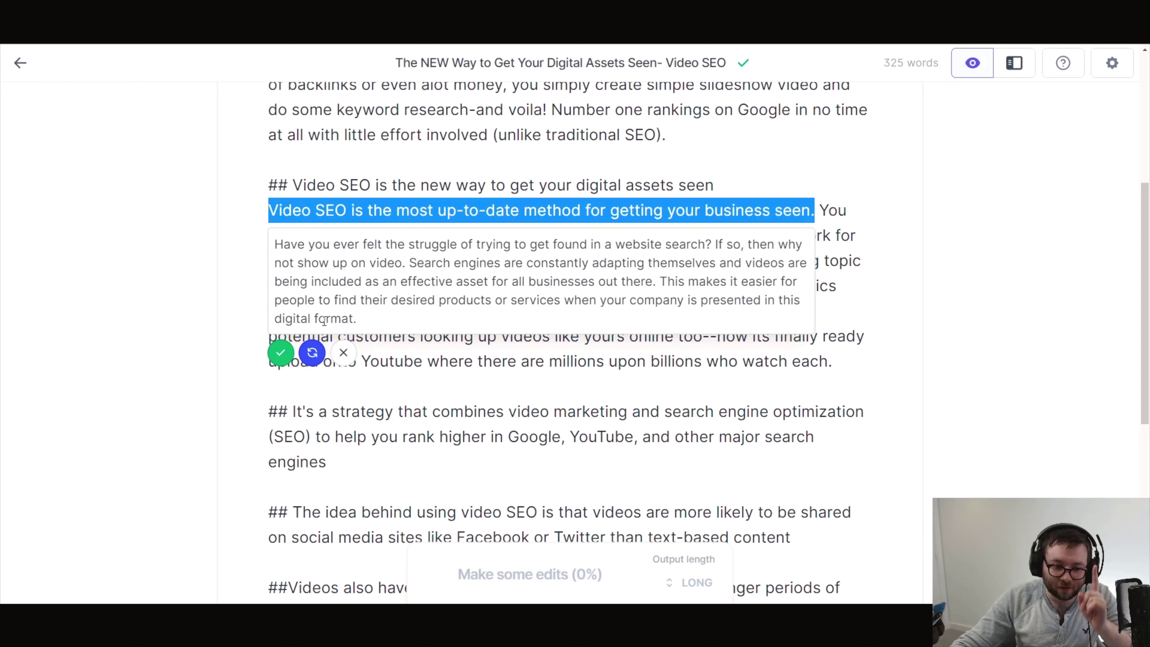
{"action": "left_click", "coordinate": [281, 358]}
{"action": "left_click", "coordinate": [679, 277]}
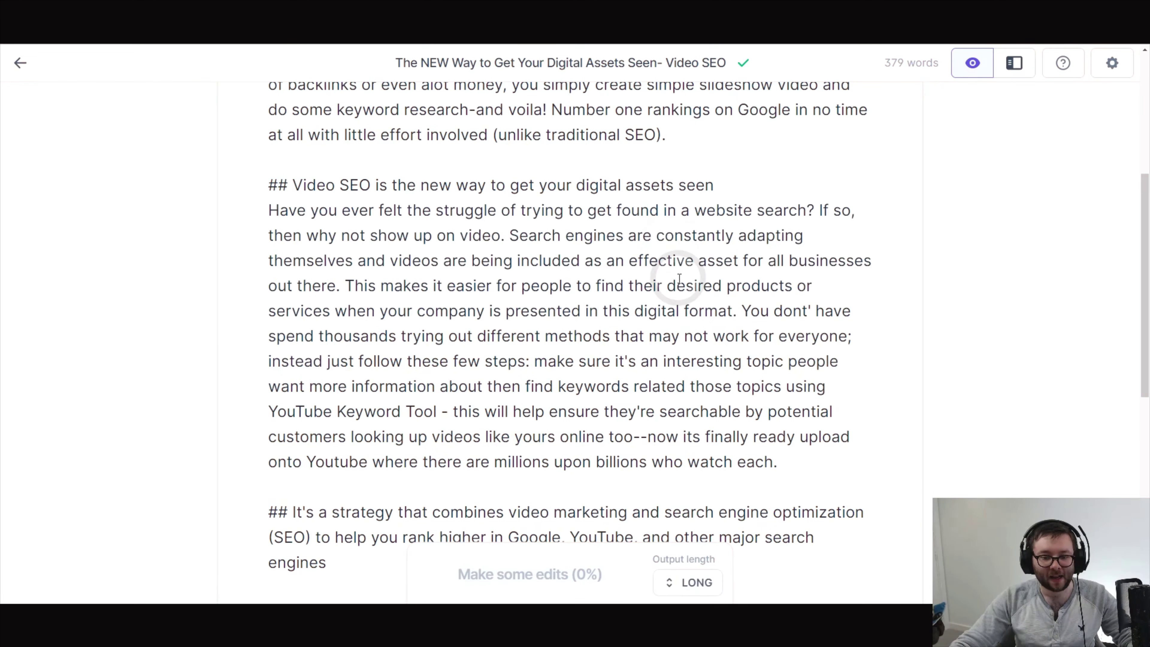
Review the rewritten first section together with the introduction above it and the headings below it
{"action": "scroll", "coordinate": [684, 263], "scroll_direction": "down", "scroll_amount": 1}
{"action": "scroll", "coordinate": [720, 257], "scroll_direction": "down", "scroll_amount": 1}
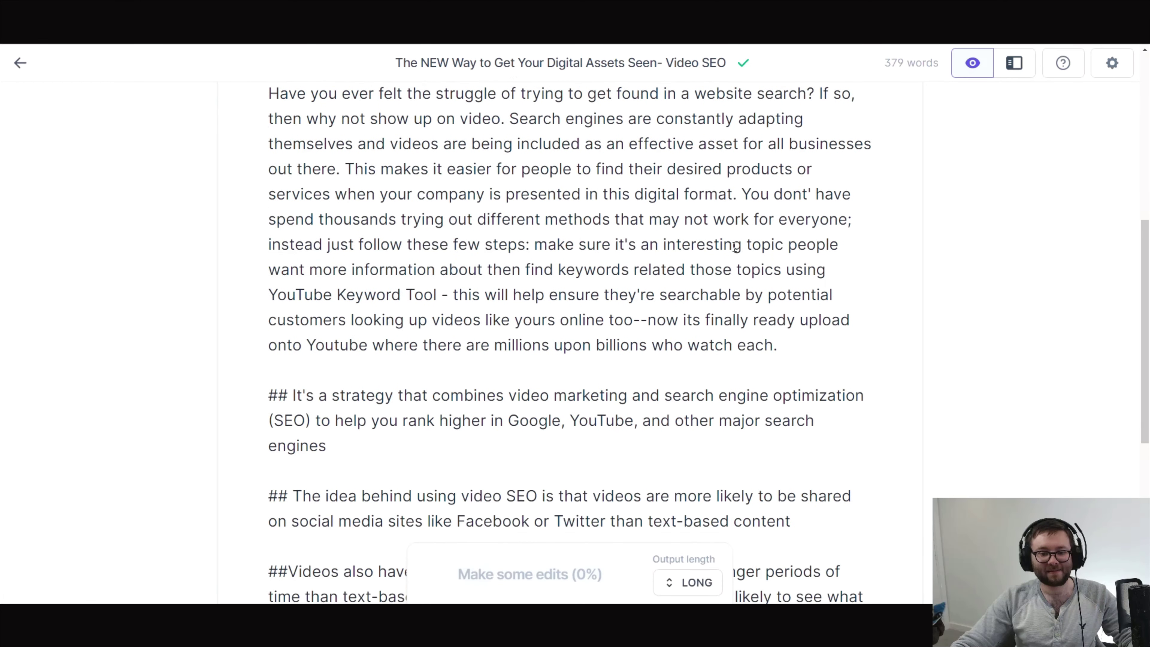
{"action": "scroll", "coordinate": [689, 276], "scroll_direction": "up", "scroll_amount": 2}
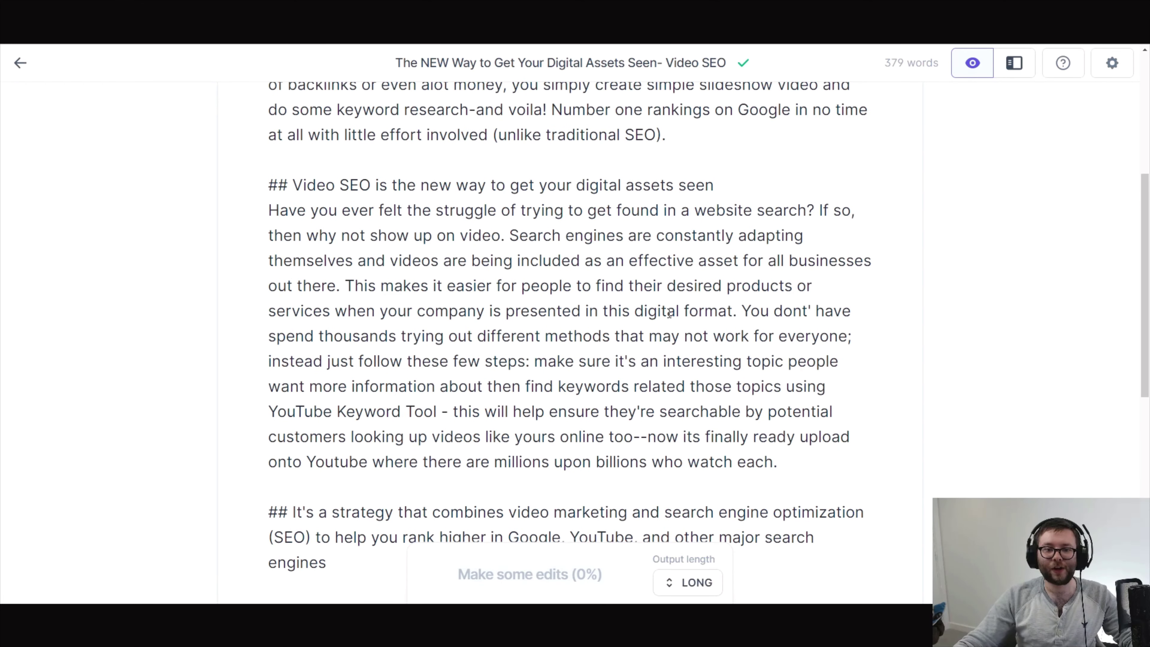
{"action": "scroll", "coordinate": [698, 376], "scroll_direction": "down", "scroll_amount": 3}
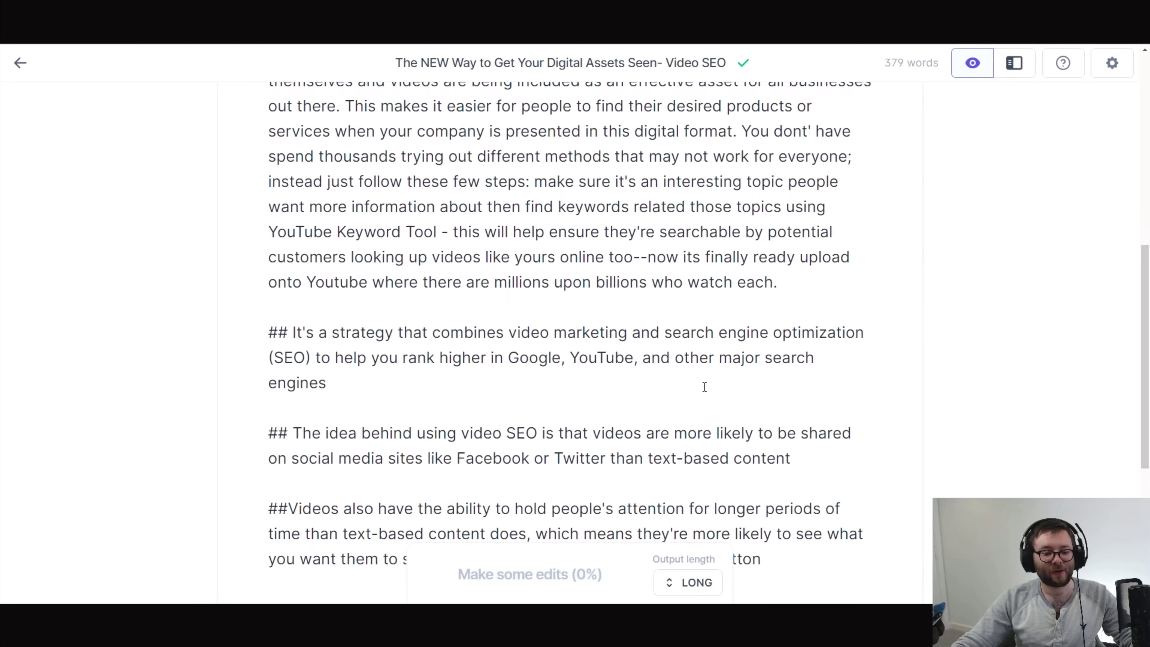
{"action": "scroll", "coordinate": [703, 390], "scroll_direction": "up", "scroll_amount": 3}
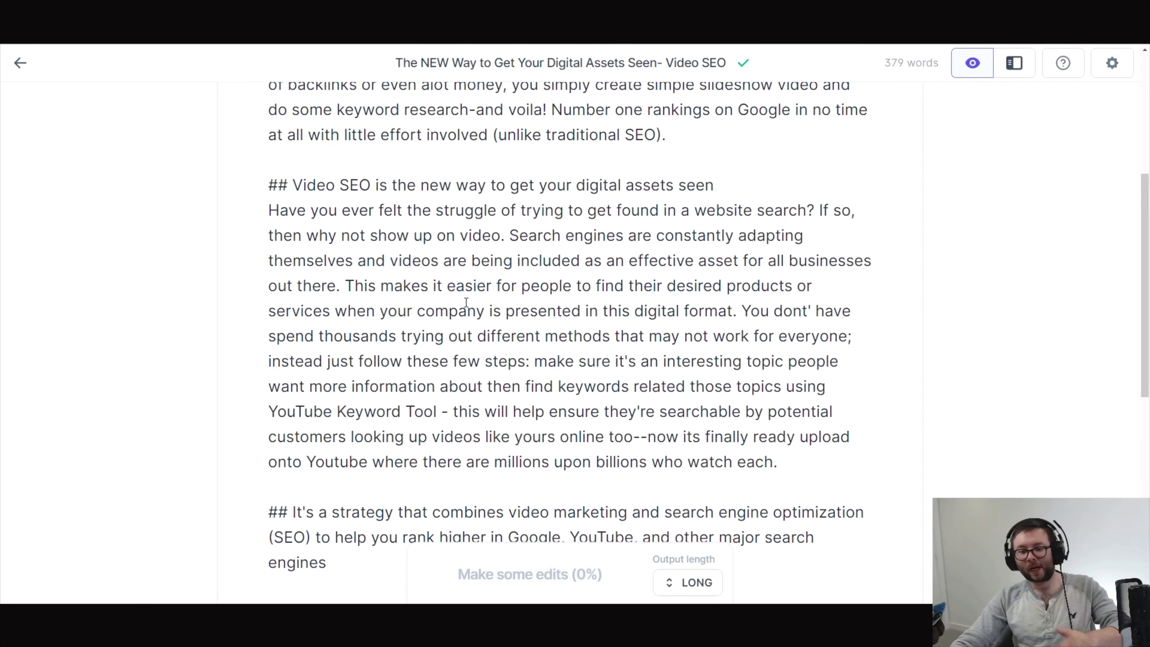
{"action": "scroll", "coordinate": [466, 302], "scroll_direction": "up", "scroll_amount": 2}
{"action": "scroll", "coordinate": [466, 308], "scroll_direction": "down", "scroll_amount": 1}
{"action": "scroll", "coordinate": [465, 329], "scroll_direction": "up", "scroll_amount": 3}
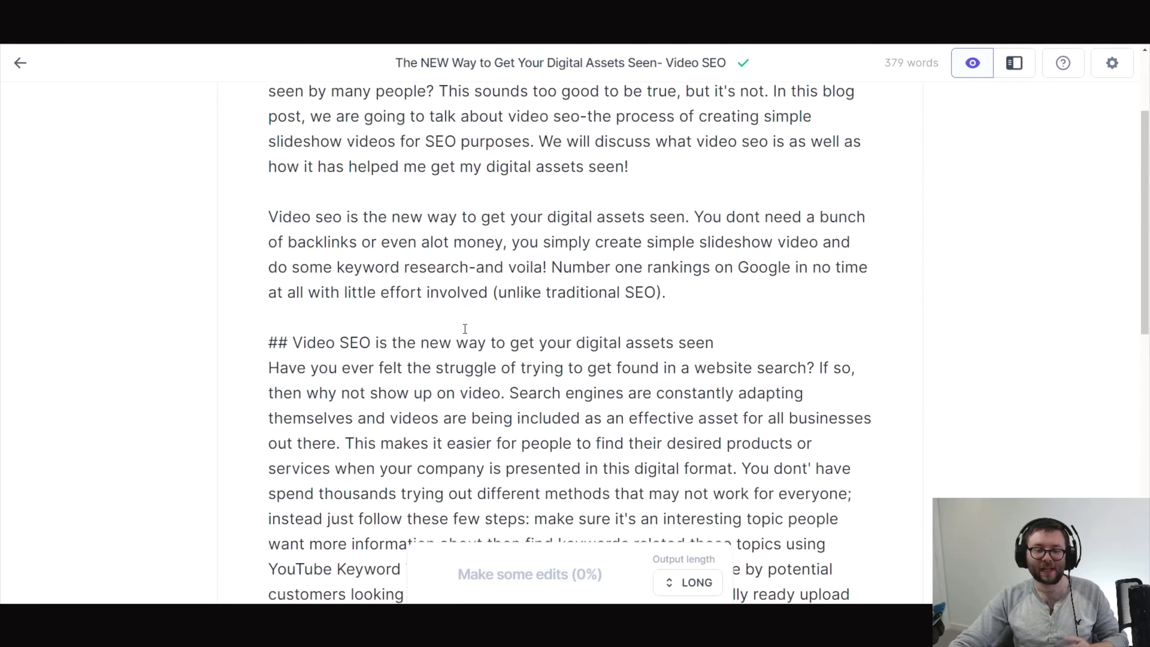
{"action": "scroll", "coordinate": [466, 329], "scroll_direction": "up", "scroll_amount": 1}
{"action": "scroll", "coordinate": [442, 327], "scroll_direction": "down", "scroll_amount": 6}
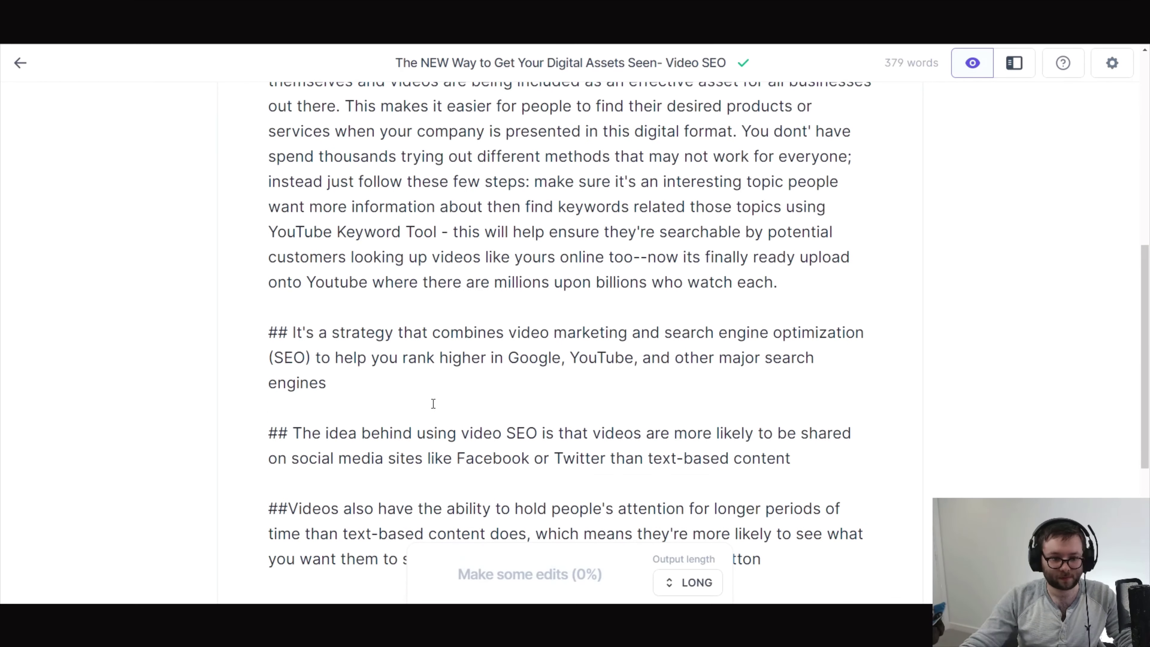
End the "It's a strategy" heading with a period and write "Not many people realise how powerful ranking videos can be" beneath it
{"action": "left_click", "coordinate": [433, 393]}
{"action": "scroll", "coordinate": [449, 366], "scroll_direction": "down", "scroll_amount": 1}
{"action": "scroll", "coordinate": [446, 366], "scroll_direction": "up", "scroll_amount": 1}
{"action": "key", "text": "BackSpace"}
{"action": "type", "text": "."}
{"action": "key", "text": "Return"}
{"action": "type", "text": "Not many people realise how powerful ranking videos can be ."}
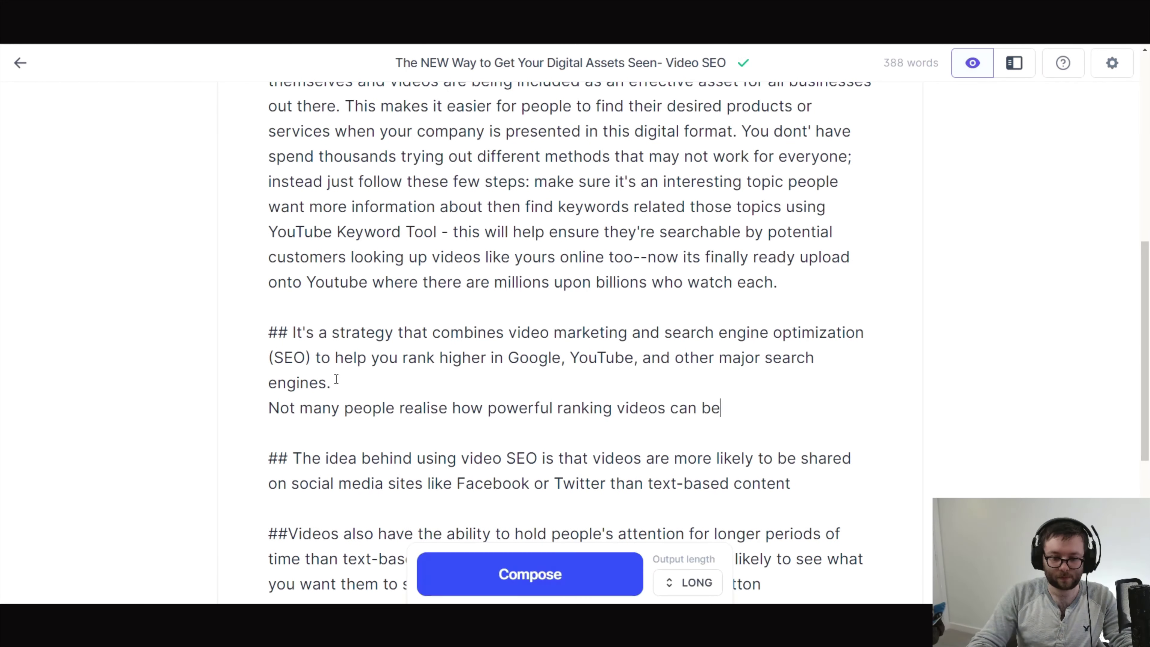
Compose from the new sentence, delete the unwanted text, and accept a creative rewrite containing "Finding the perfect time to rank videos is not easy."
{"action": "key", "text": "ctrl+Return"}
{"action": "left_click_drag", "start_coordinate": [446, 449], "coordinate": [266, 366]}
{"action": "key", "text": "BackSpace"}
{"action": "key", "text": "BackSpace"}
{"action": "key", "text": "BackSpace"}
{"action": "key", "text": "BackSpace"}
{"action": "left_click", "coordinate": [308, 382]}
{"action": "mouse_move", "coordinate": [727, 348]}
{"action": "left_mouse_down"}
{"action": "mouse_move", "coordinate": [268, 348]}
{"action": "mouse_move", "coordinate": [792, 405]}
{"action": "left_mouse_up"}
{"action": "left_click", "coordinate": [279, 489]}
Repeat the "The idea behind using video SEO" heading's wording beneath it, accept a creative rewrite beginning "Imagine the possibilities", and compose the rest
{"action": "scroll", "coordinate": [296, 378], "scroll_direction": "down", "scroll_amount": 2}
{"action": "left_click", "coordinate": [853, 419]}
{"action": "type", "text": "The idea behind using video SEO is that videos are more likely to be shared on social media sites like Facebook or Twitter than text-based content"}
{"action": "key", "text": "Return"}
{"action": "left_click_drag", "start_coordinate": [393, 454], "coordinate": [268, 430]}
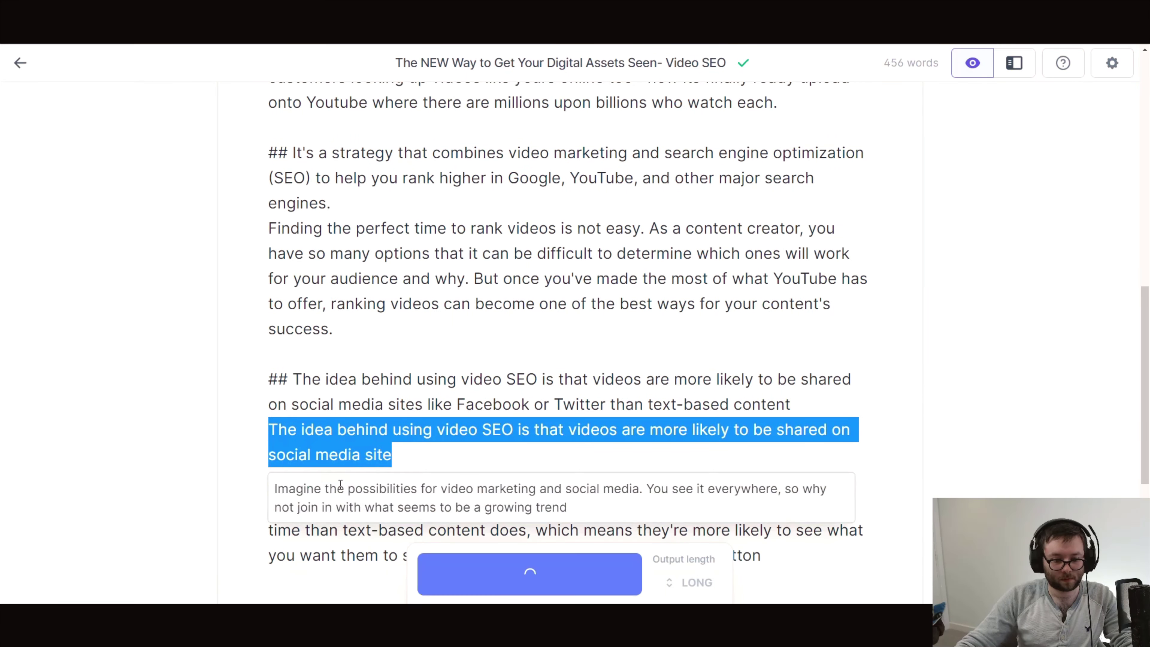
{"action": "left_click", "coordinate": [337, 487]}
{"action": "key", "text": "ctrl+Return"}
End the last heading with a period and write "Videos also have the ability to hold people's attention for longer periods" beneath it
{"action": "scroll", "coordinate": [554, 411], "scroll_direction": "down", "scroll_amount": 3}
{"action": "left_click", "coordinate": [774, 465]}
{"action": "type", "text": "."}
{"action": "key", "text": "Return"}
{"action": "type", "text": "Videos also have the ability to hold people's attention for longer periods"}
Make the sentence under the last heading more creative and accept the rewrite beginning "Why did you decide to watch that video again?"
{"action": "left_click_drag", "start_coordinate": [803, 475], "coordinate": [268, 476]}
{"action": "scroll", "coordinate": [308, 499], "scroll_direction": "down", "scroll_amount": 2}
{"action": "left_click", "coordinate": [73, 399]}
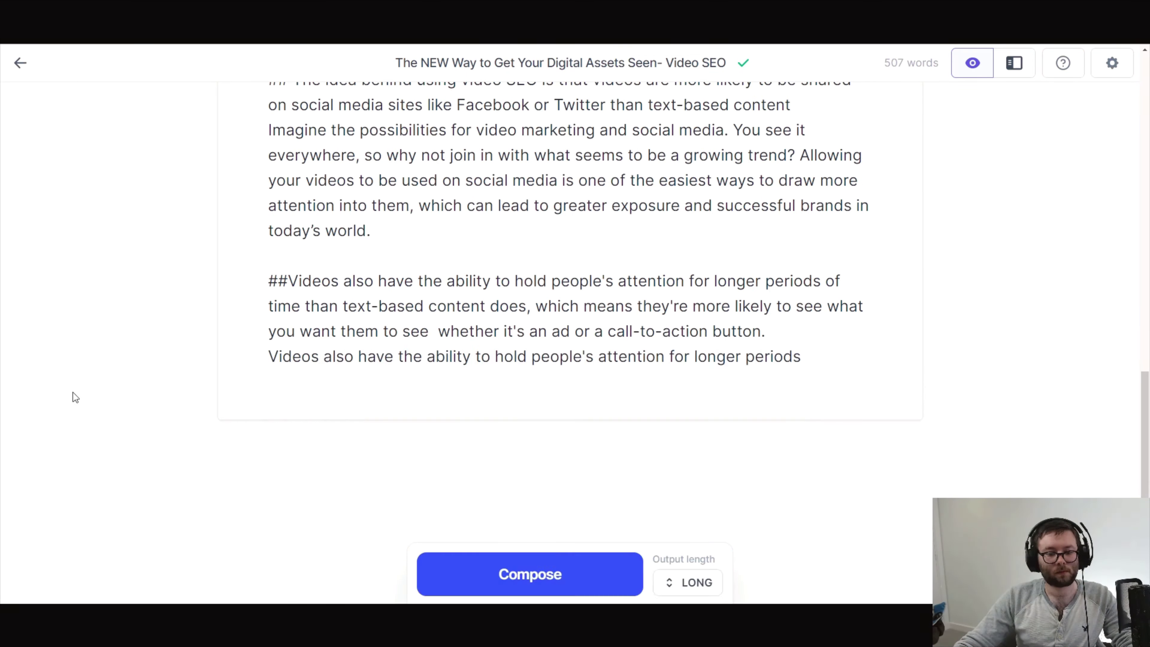
{"action": "left_click_drag", "start_coordinate": [802, 357], "coordinate": [269, 357]}
{"action": "left_click", "coordinate": [309, 392]}
{"action": "left_click", "coordinate": [280, 499]}
Review the full post from the introduction through each heading and its paragraph
{"action": "scroll", "coordinate": [755, 475], "scroll_direction": "up", "scroll_amount": 7}
{"action": "scroll", "coordinate": [755, 475], "scroll_direction": "up", "scroll_amount": 10}
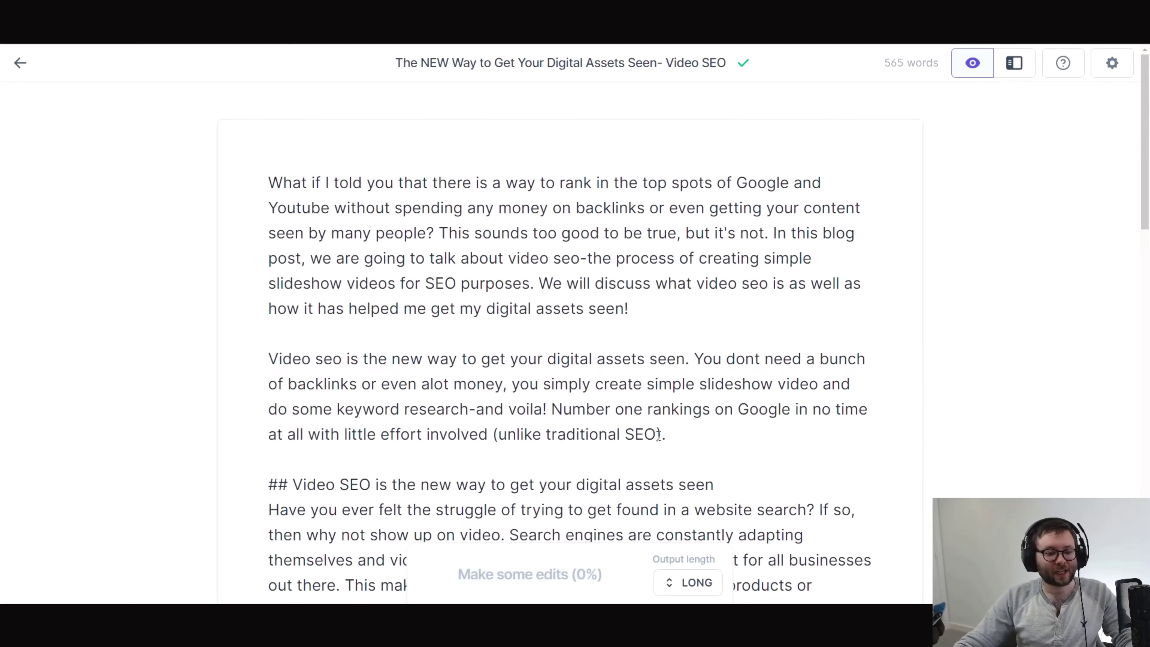
{"action": "scroll", "coordinate": [659, 433], "scroll_direction": "down", "scroll_amount": 7}
{"action": "scroll", "coordinate": [341, 215], "scroll_direction": "up", "scroll_amount": 3}
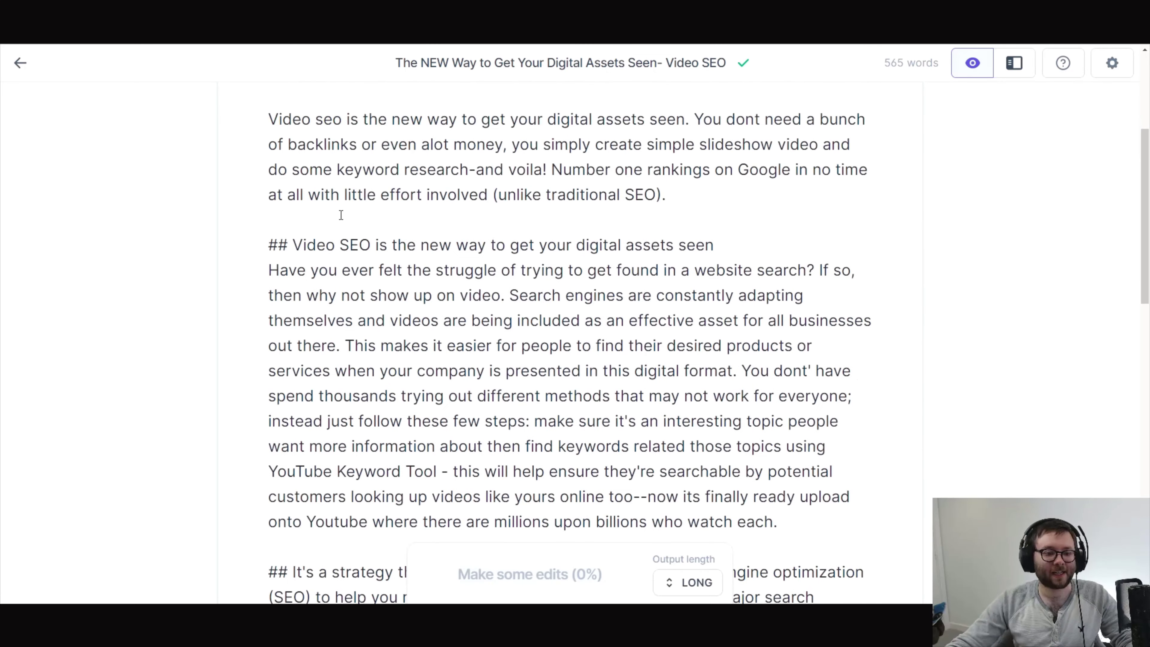
{"action": "left_click_drag", "start_coordinate": [301, 245], "coordinate": [714, 245]}
{"action": "left_click", "coordinate": [705, 248]}
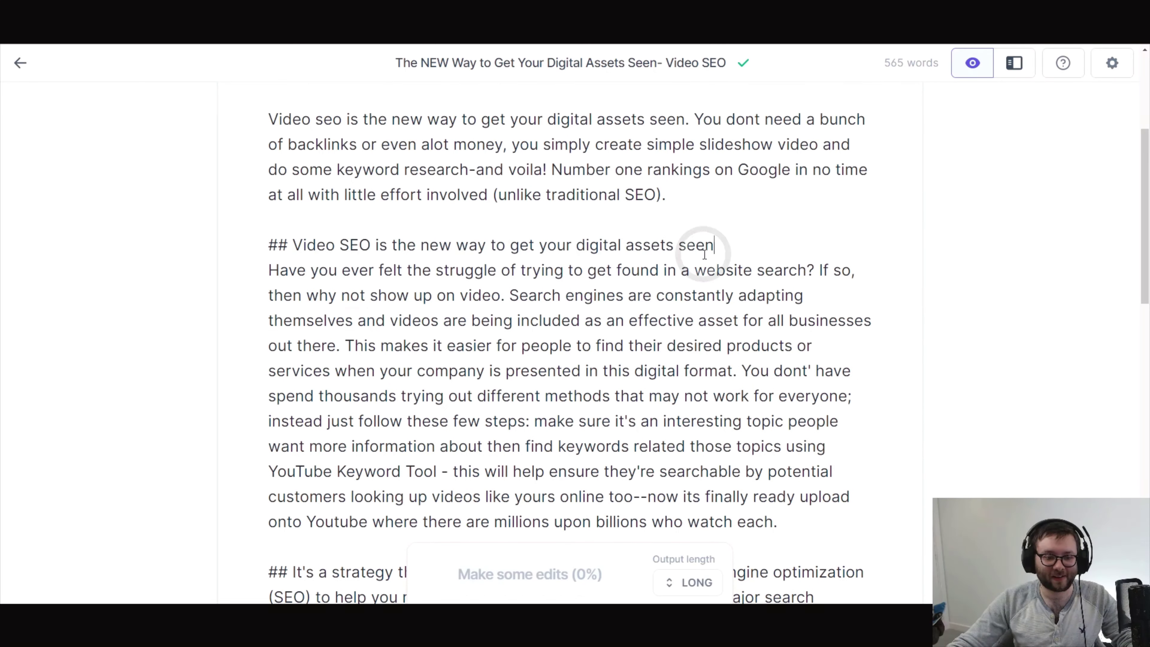
{"action": "scroll", "coordinate": [436, 245], "scroll_direction": "down", "scroll_amount": 4}
{"action": "scroll", "coordinate": [436, 245], "scroll_direction": "down", "scroll_amount": 3}
{"action": "scroll", "coordinate": [816, 362], "scroll_direction": "up", "scroll_amount": 3}
{"action": "scroll", "coordinate": [770, 294], "scroll_direction": "down", "scroll_amount": 6}
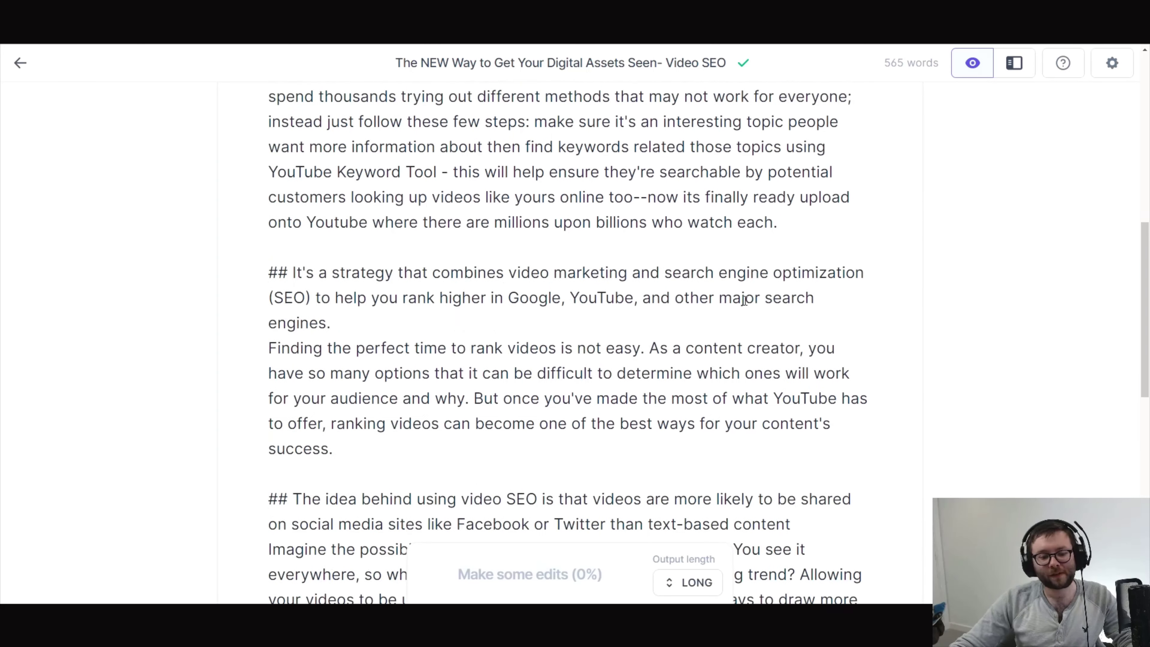
{"action": "scroll", "coordinate": [738, 262], "scroll_direction": "down", "scroll_amount": 4}
{"action": "scroll", "coordinate": [738, 262], "scroll_direction": "up", "scroll_amount": 6}
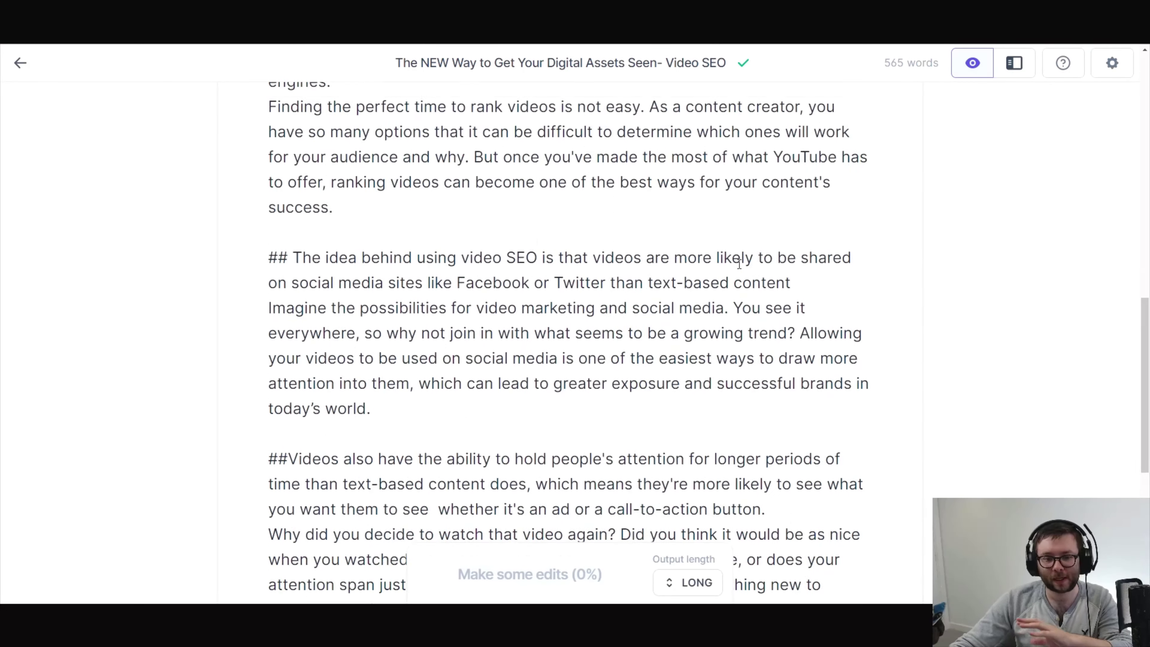
{"action": "scroll", "coordinate": [751, 294], "scroll_direction": "up", "scroll_amount": 10}
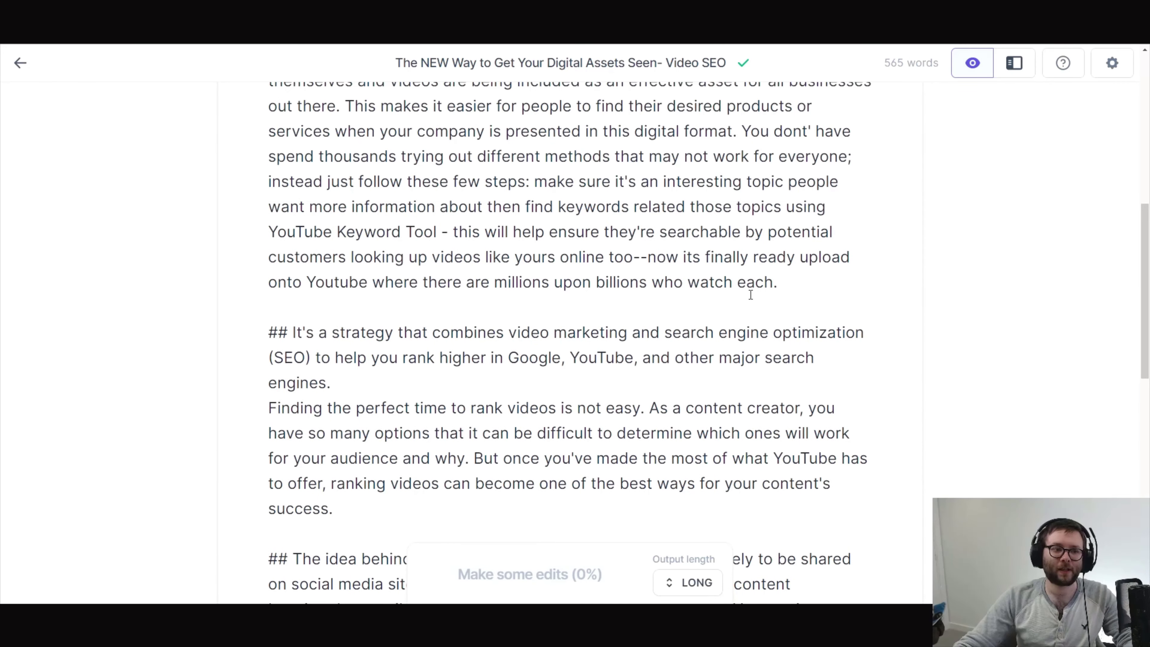
{"action": "scroll", "coordinate": [748, 297], "scroll_direction": "down", "scroll_amount": 5}
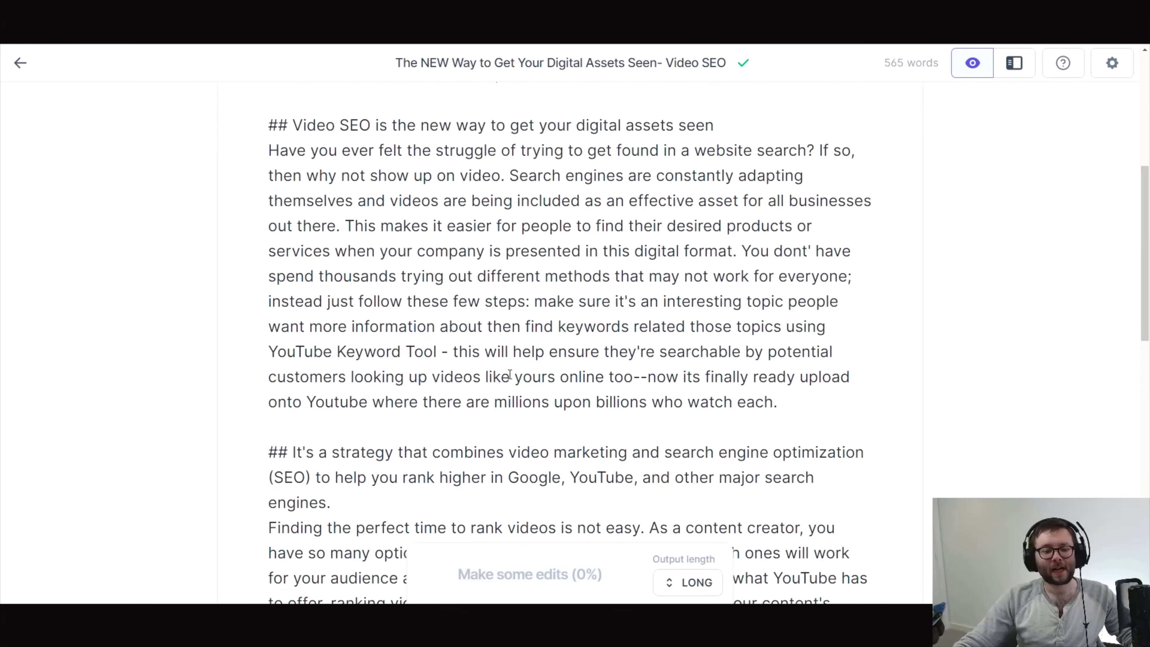
{"action": "scroll", "coordinate": [713, 426], "scroll_direction": "down", "scroll_amount": 4}
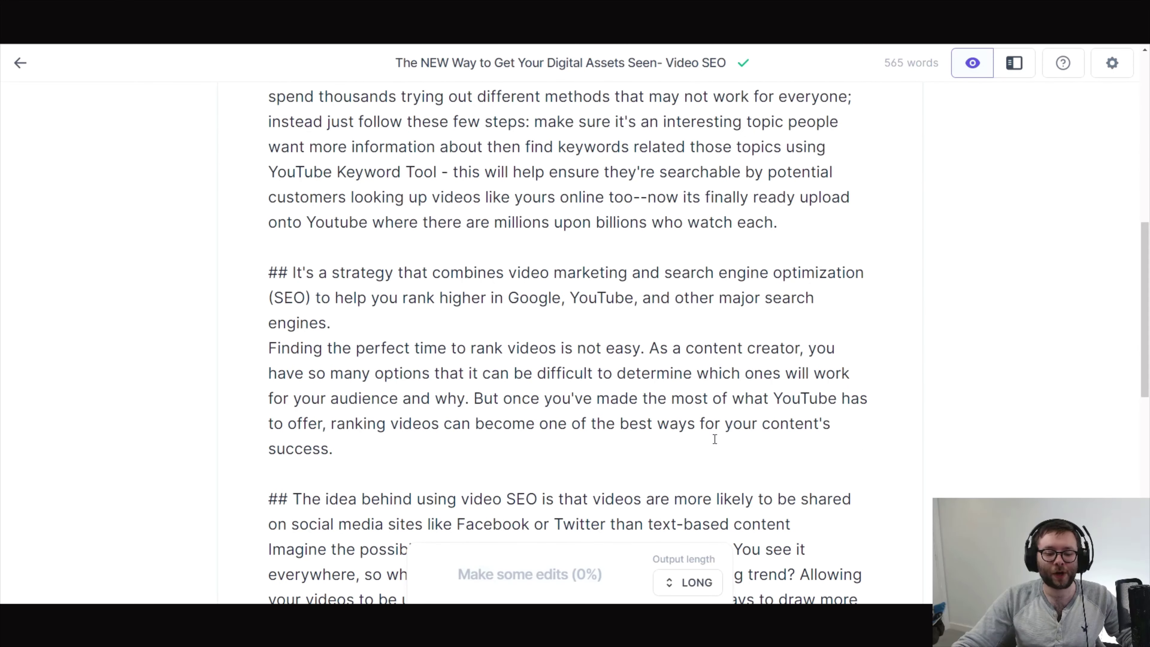
{"action": "scroll", "coordinate": [715, 439], "scroll_direction": "down", "scroll_amount": 1}
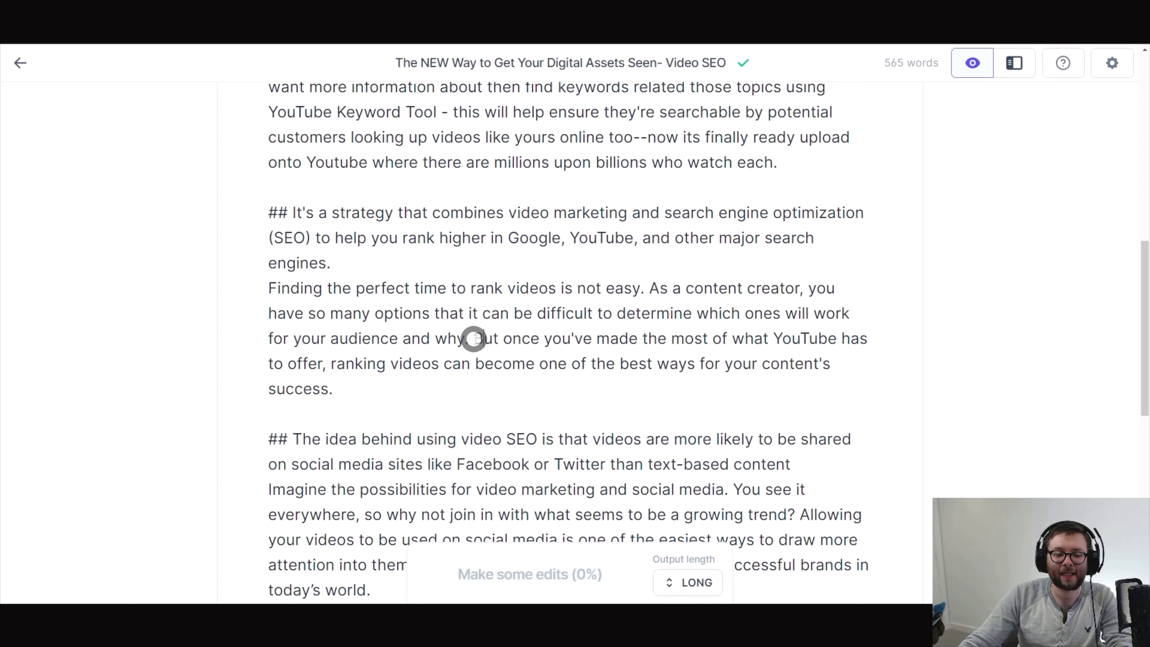
Check the rewrite options for "But once you've made the most of what YouTube has to offer, ranking videos" and read through the whole post
{"action": "left_click_drag", "start_coordinate": [474, 337], "coordinate": [444, 365]}
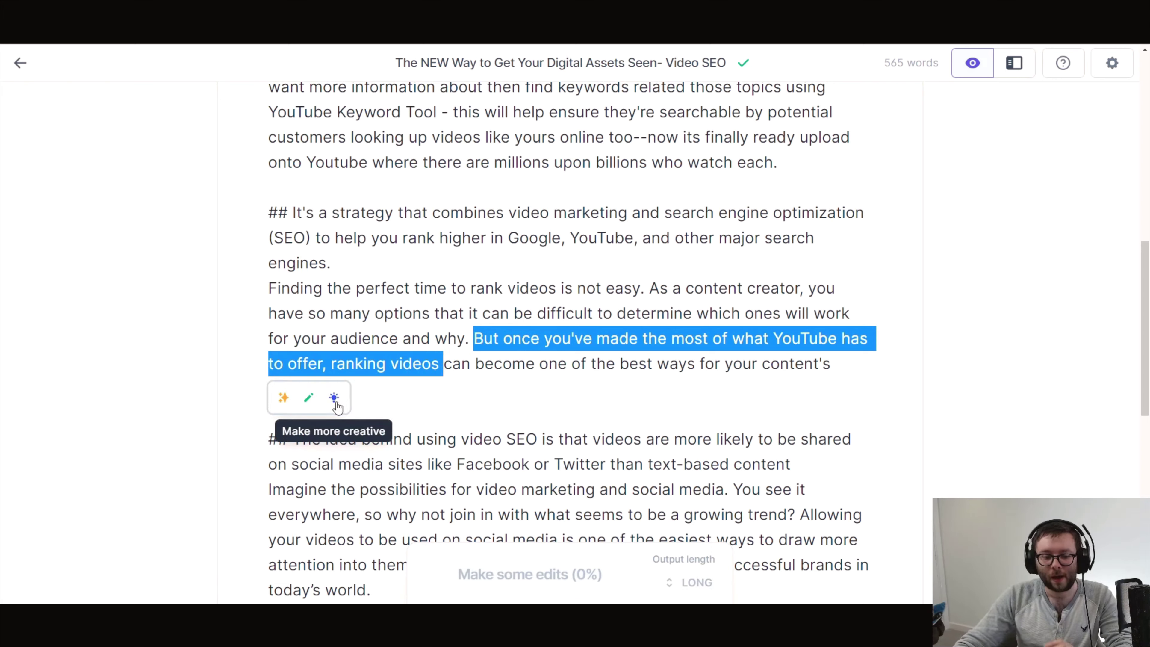
{"action": "left_click", "coordinate": [446, 385]}
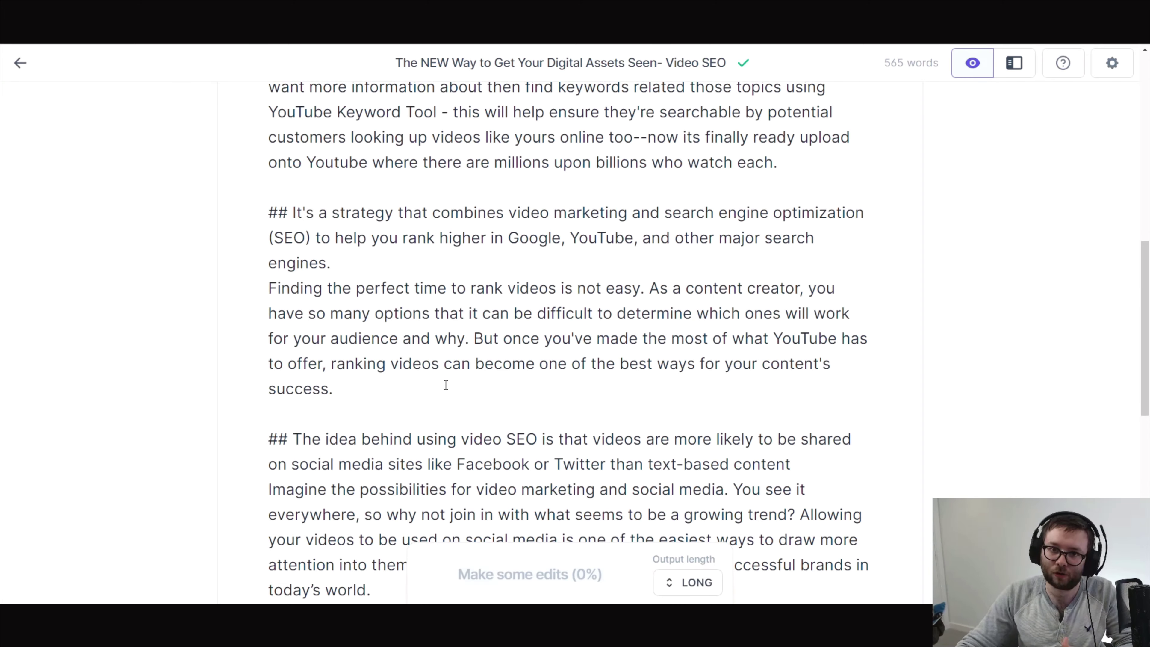
{"action": "scroll", "coordinate": [563, 378], "scroll_direction": "down", "scroll_amount": 6}
{"action": "scroll", "coordinate": [679, 435], "scroll_direction": "up", "scroll_amount": 10}
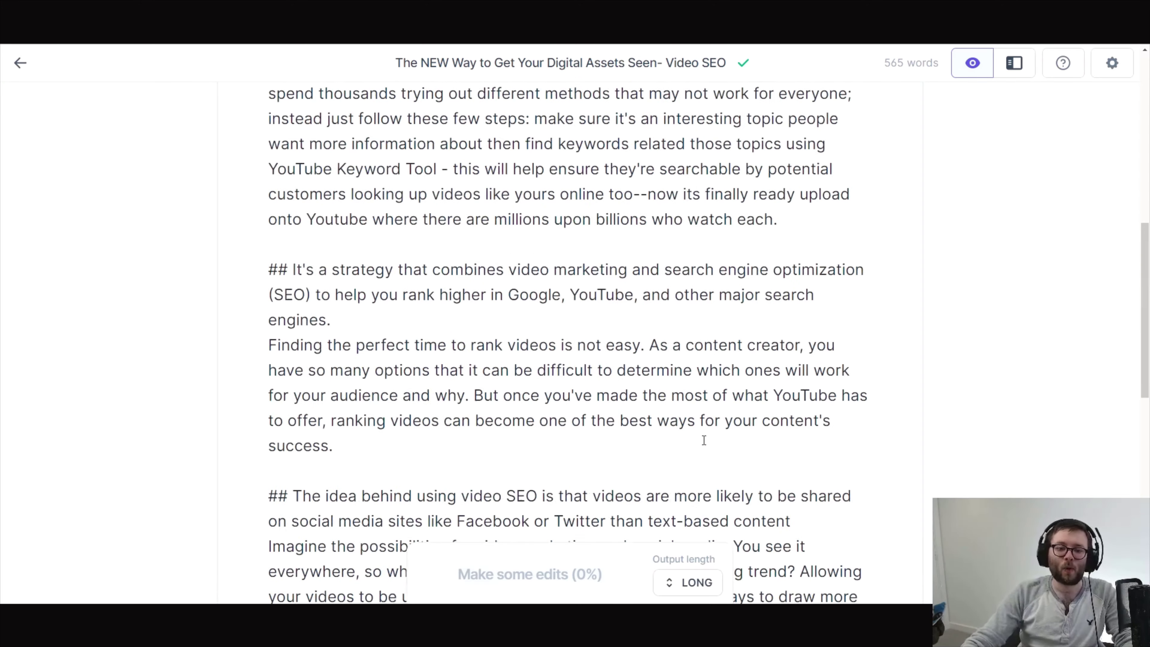
{"action": "scroll", "coordinate": [689, 468], "scroll_direction": "up", "scroll_amount": 4}
{"action": "scroll", "coordinate": [689, 468], "scroll_direction": "up", "scroll_amount": 4}
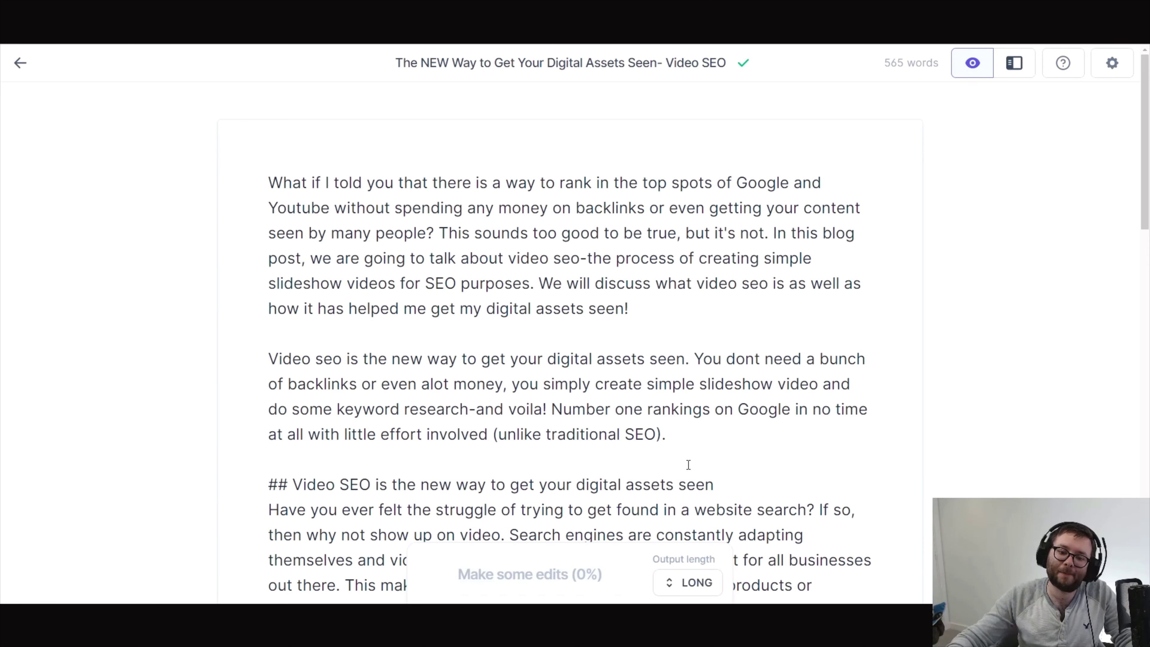
{"action": "scroll", "coordinate": [675, 460], "scroll_direction": "down", "scroll_amount": 4}
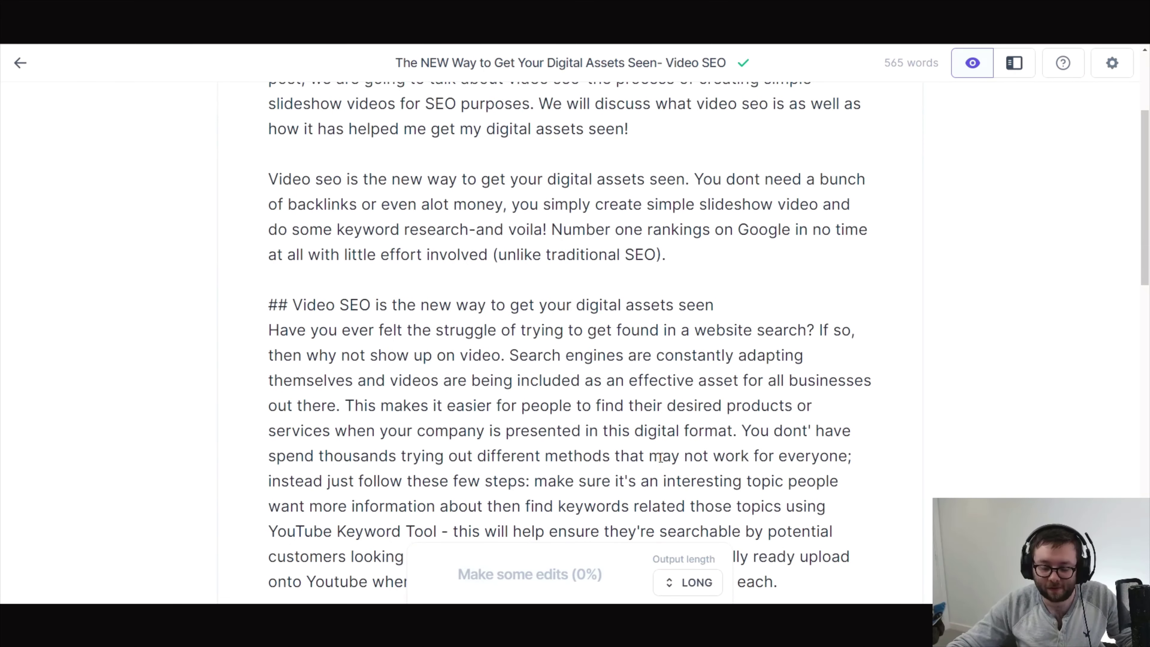
{"action": "scroll", "coordinate": [661, 458], "scroll_direction": "down", "scroll_amount": 4}
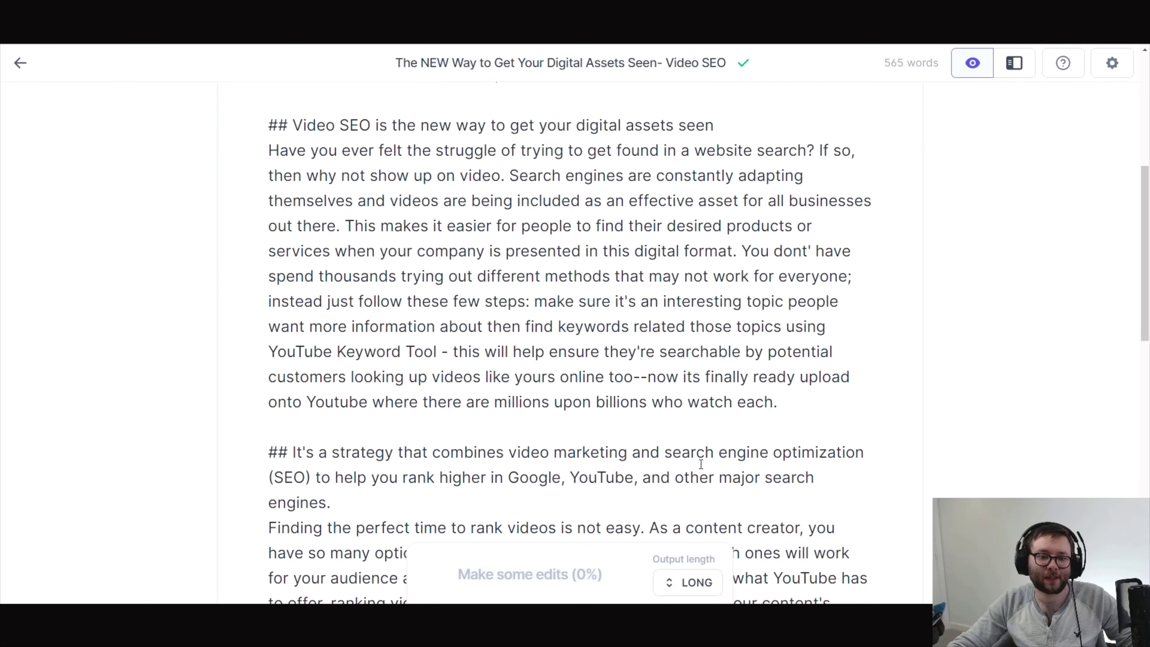
{"action": "scroll", "coordinate": [701, 464], "scroll_direction": "down", "scroll_amount": 5}
{"action": "scroll", "coordinate": [655, 342], "scroll_direction": "down", "scroll_amount": 8}
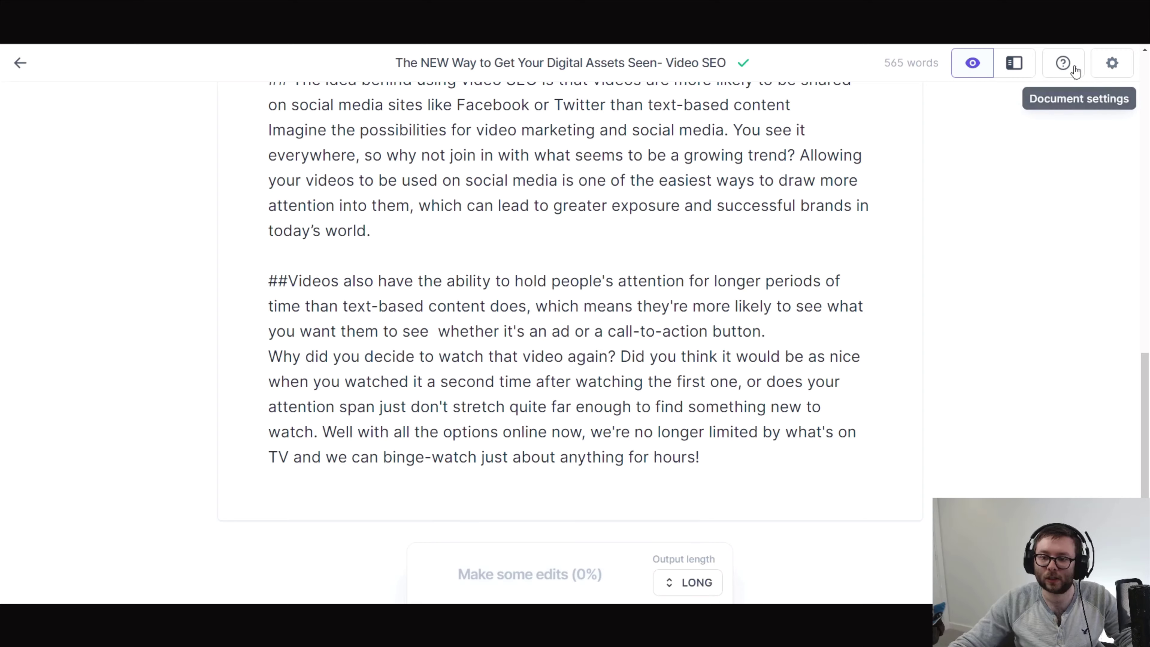
Open the help video, skip ahead to near its end, and close it
{"action": "left_click", "coordinate": [1064, 63]}
{"action": "left_click", "coordinate": [822, 482]}
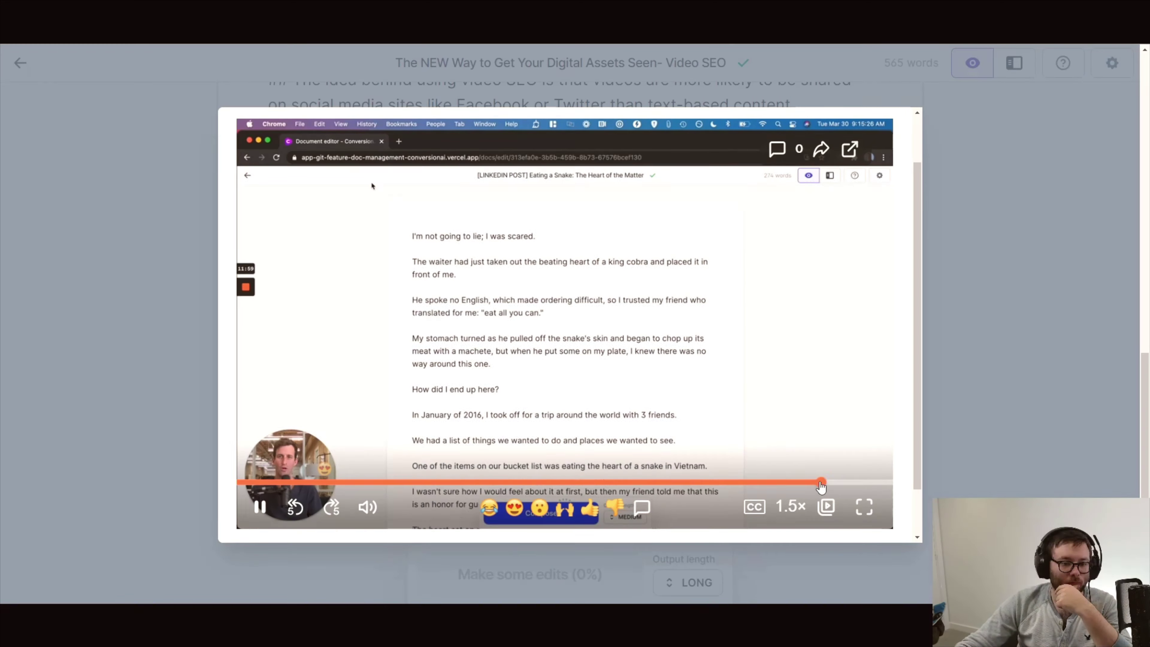
{"action": "left_click", "coordinate": [1087, 374]}
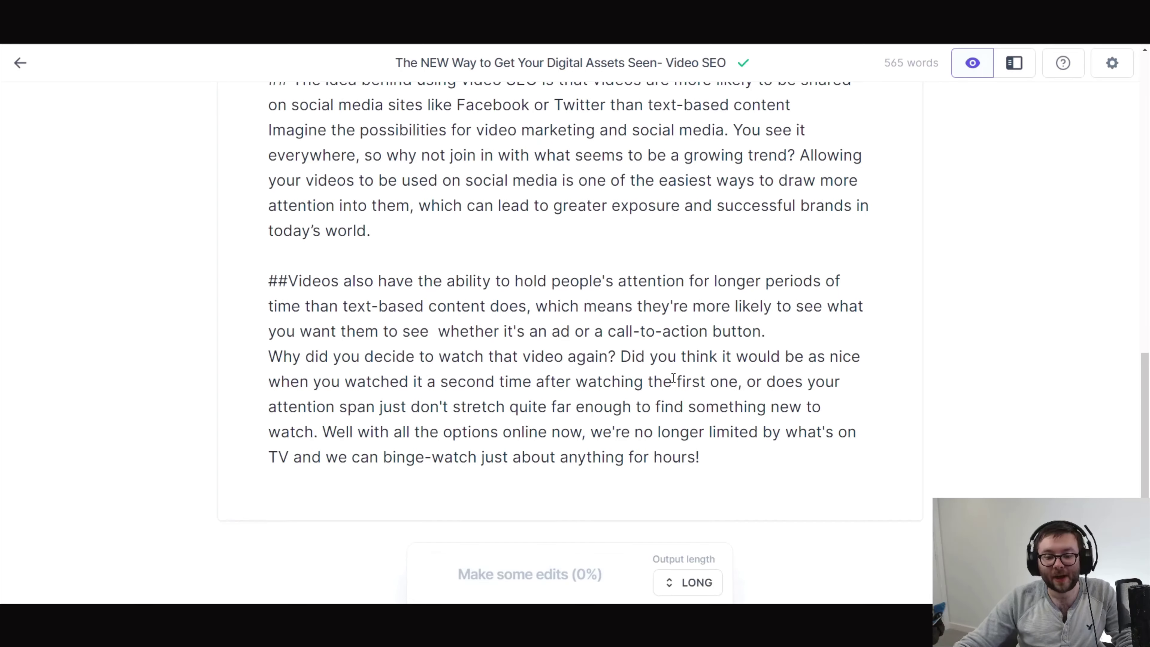
Look over the finished post from its introduction and word count down to the last section
{"action": "scroll", "coordinate": [676, 378], "scroll_direction": "up", "scroll_amount": 5}
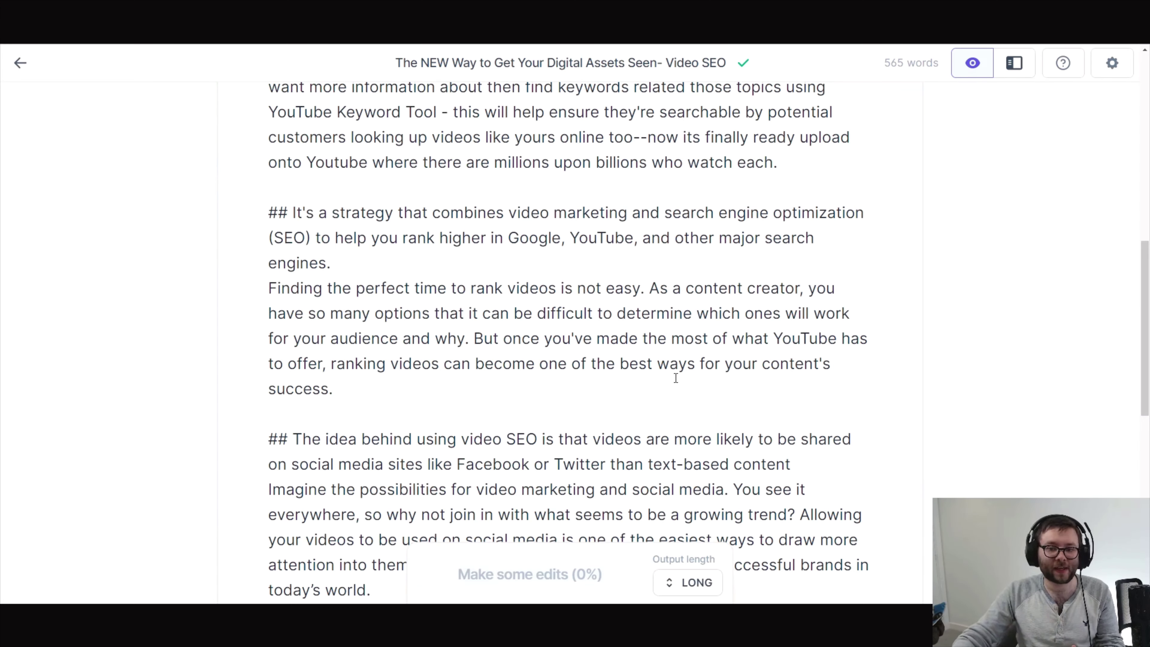
{"action": "scroll", "coordinate": [676, 378], "scroll_direction": "up", "scroll_amount": 7}
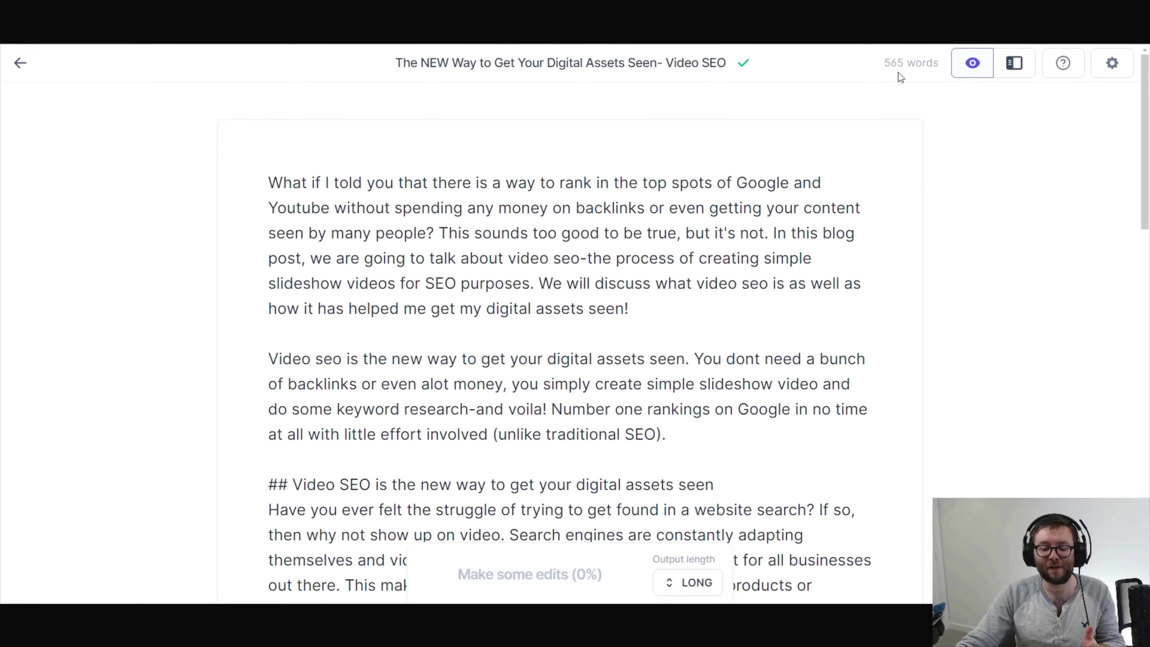
{"action": "scroll", "coordinate": [789, 221], "scroll_direction": "down", "scroll_amount": 15}
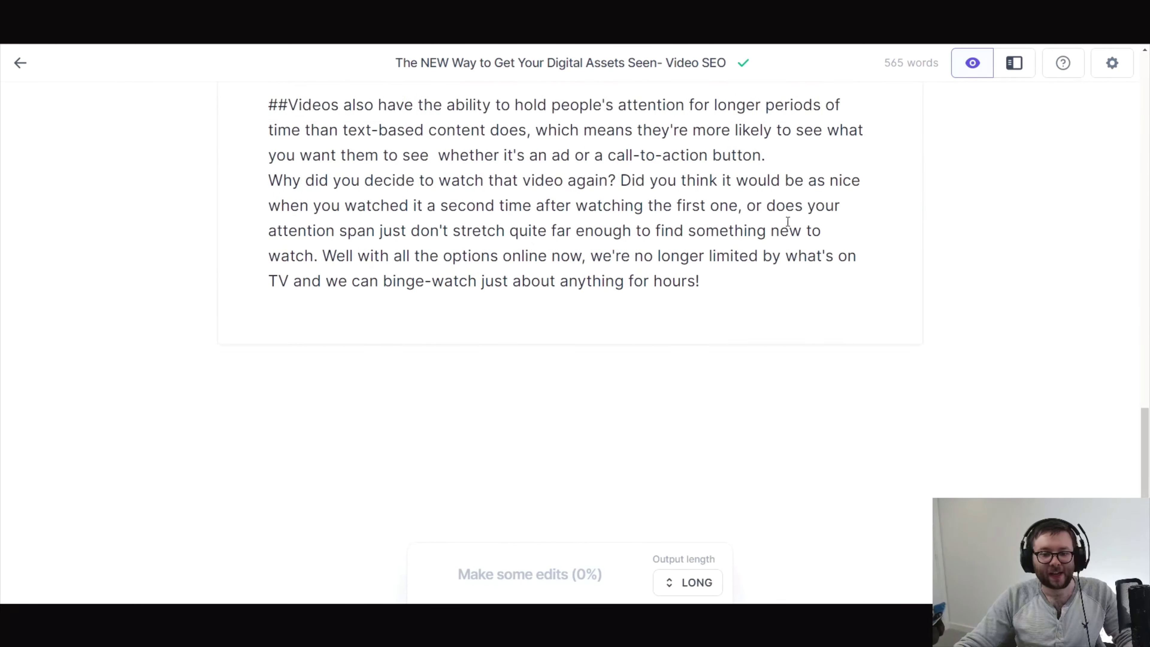
{"action": "scroll", "coordinate": [578, 364], "scroll_direction": "up", "scroll_amount": 3}
{"action": "scroll", "coordinate": [564, 360], "scroll_direction": "down", "scroll_amount": 1}
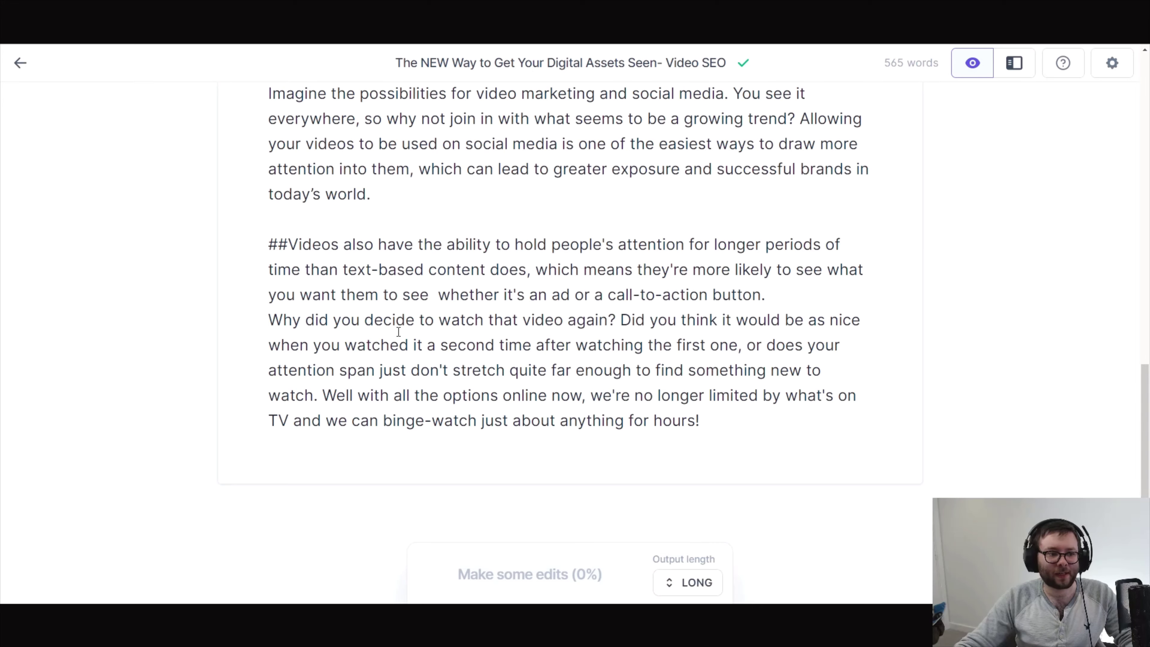
Show the templates beside the post and copy "It's a strategy that combines video marketing and search engine optimization" from its heading
{"action": "scroll", "coordinate": [294, 256], "scroll_direction": "up", "scroll_amount": 20}
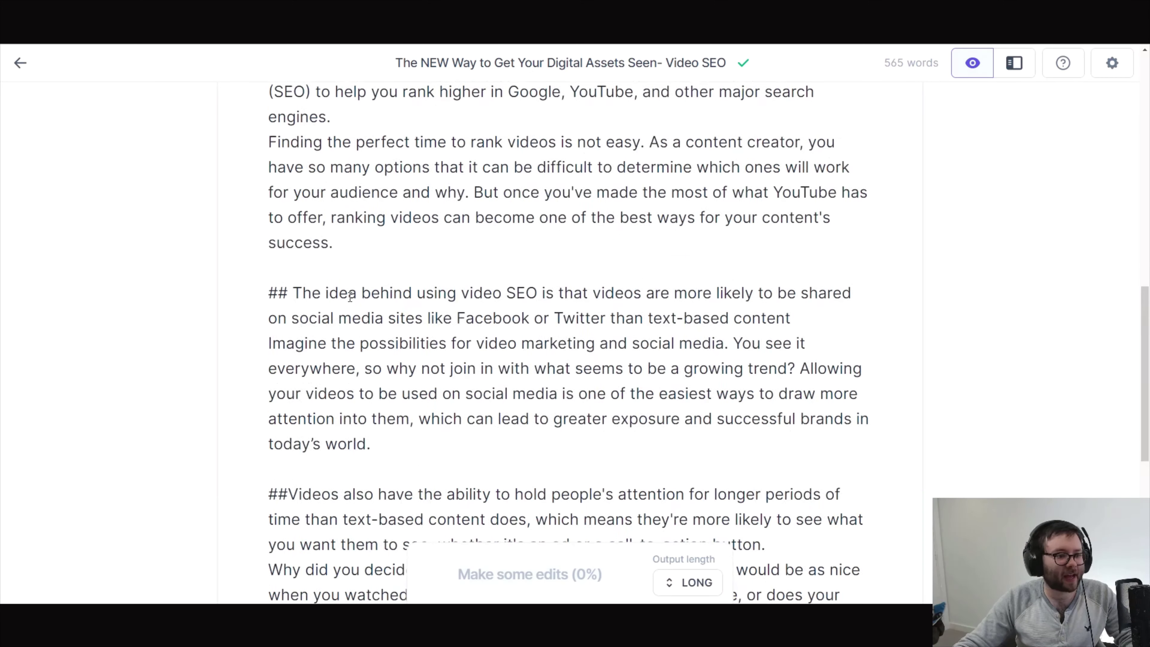
{"action": "left_click", "coordinate": [1015, 65]}
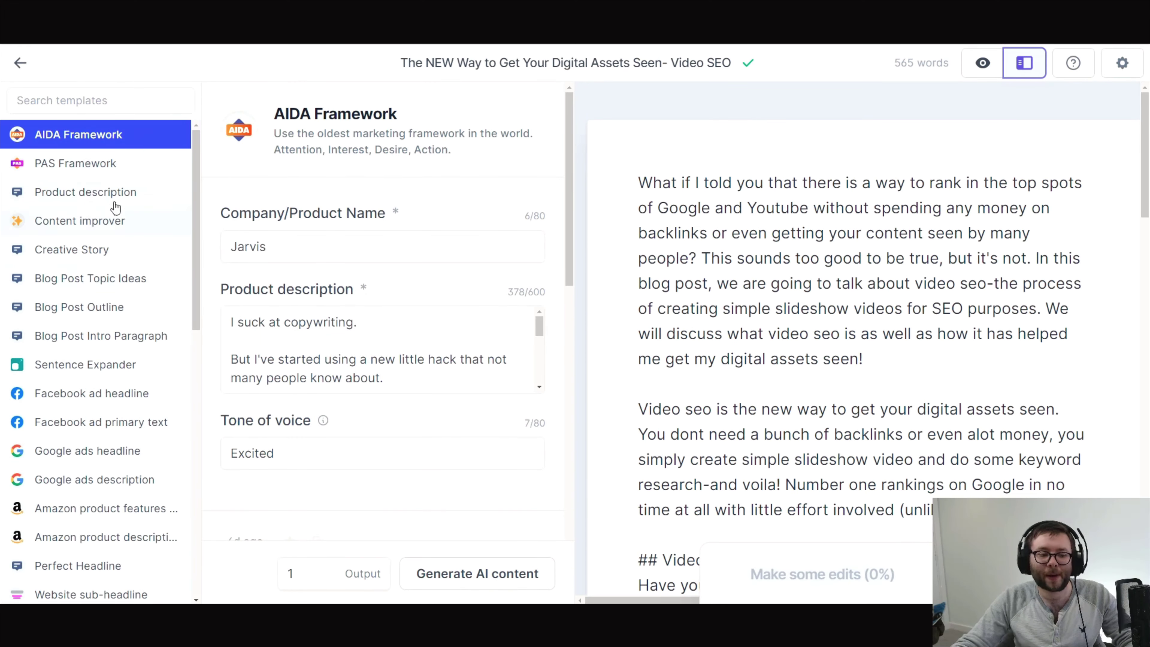
{"action": "scroll", "coordinate": [838, 318], "scroll_direction": "down", "scroll_amount": 1}
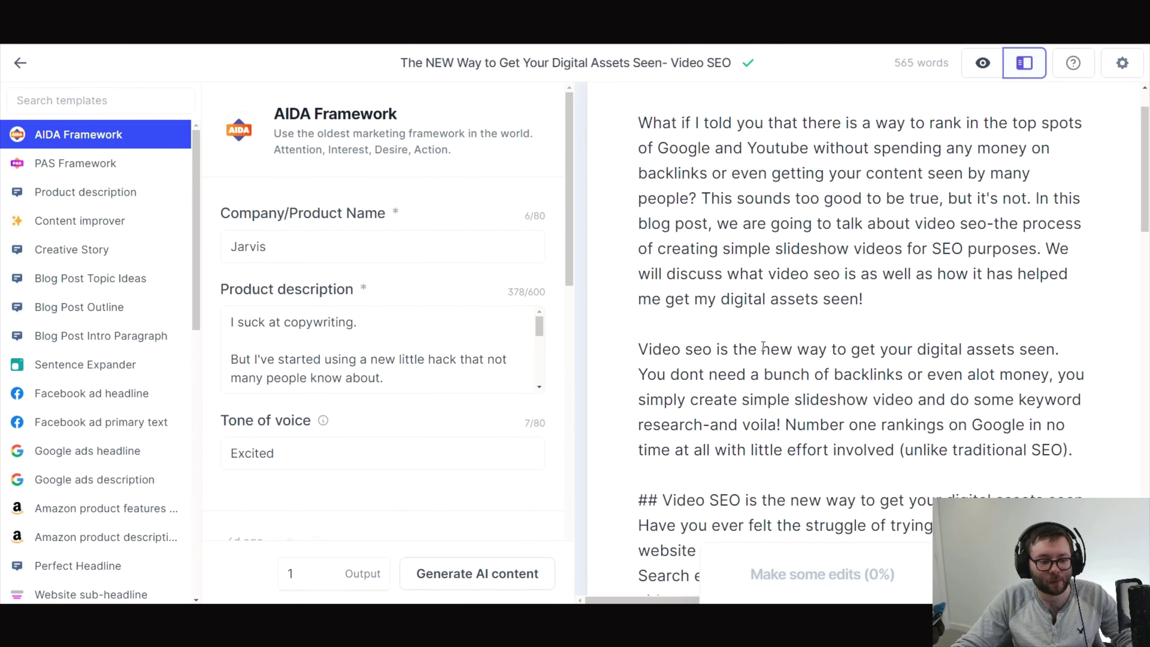
{"action": "scroll", "coordinate": [764, 347], "scroll_direction": "down", "scroll_amount": 10}
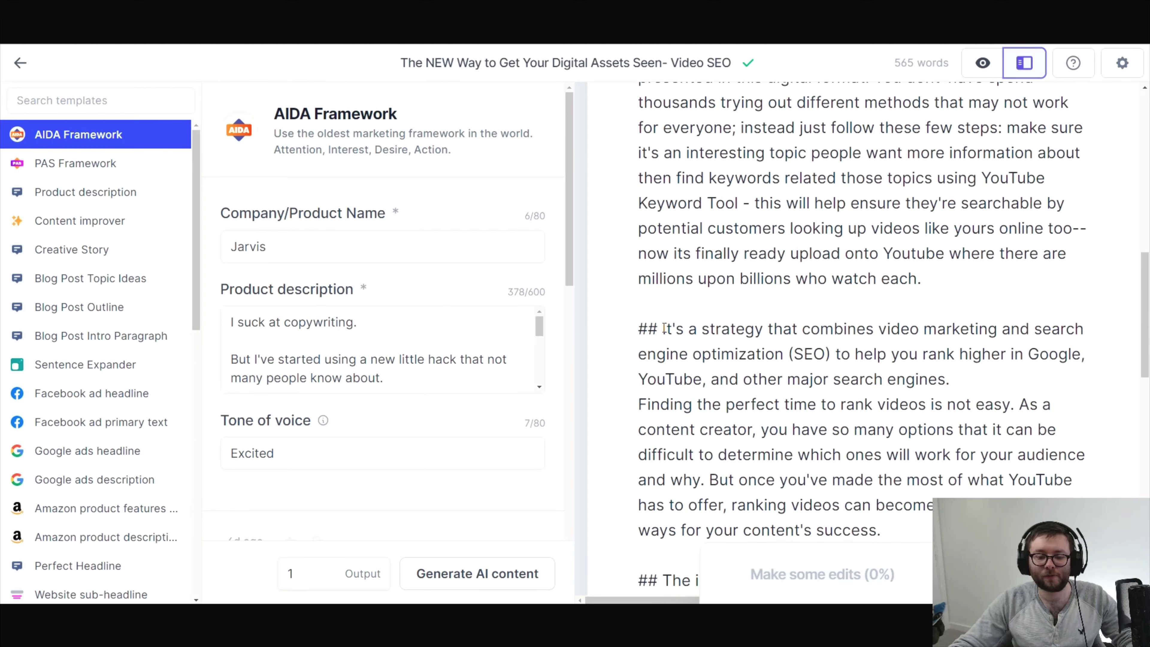
{"action": "left_click_drag", "start_coordinate": [663, 328], "coordinate": [785, 355]}
{"action": "key", "text": "ctrl+c"}
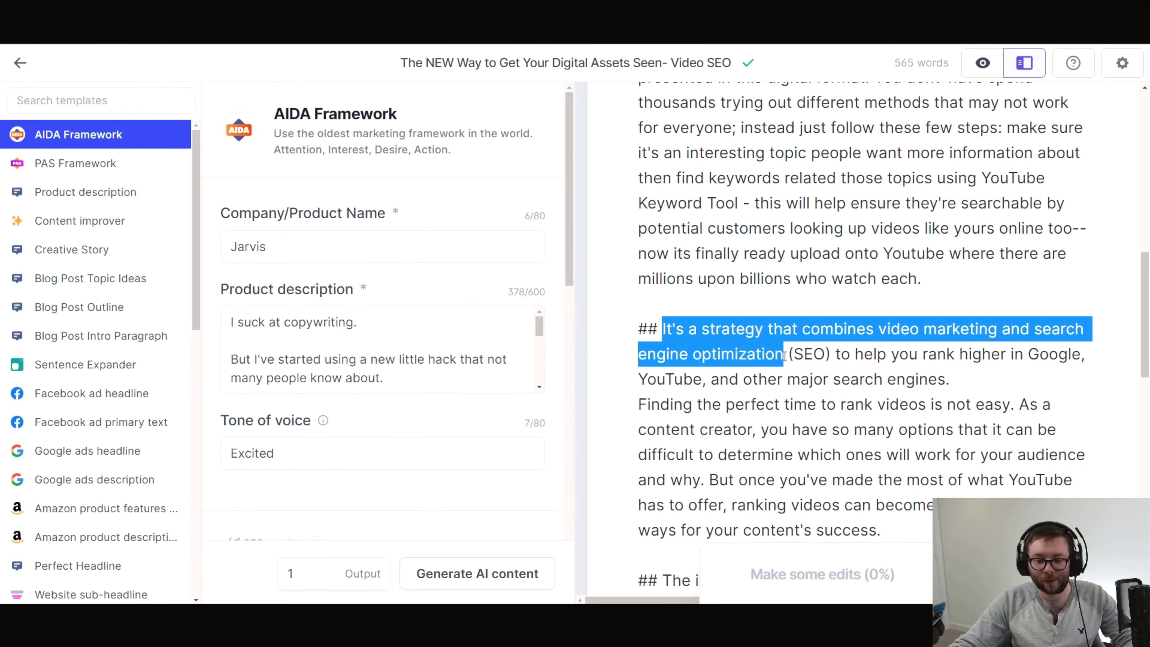
{"action": "scroll", "coordinate": [785, 356], "scroll_direction": "down", "scroll_amount": 15}
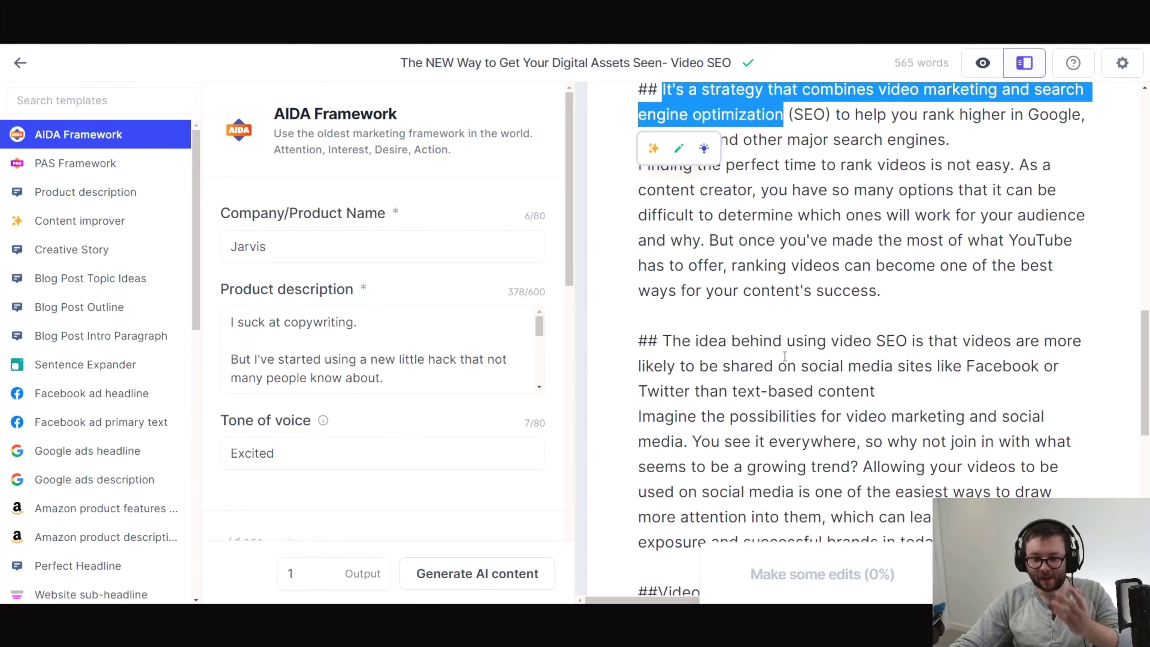
{"action": "scroll", "coordinate": [784, 357], "scroll_direction": "up", "scroll_amount": 10}
{"action": "scroll", "coordinate": [784, 358], "scroll_direction": "up", "scroll_amount": 3}
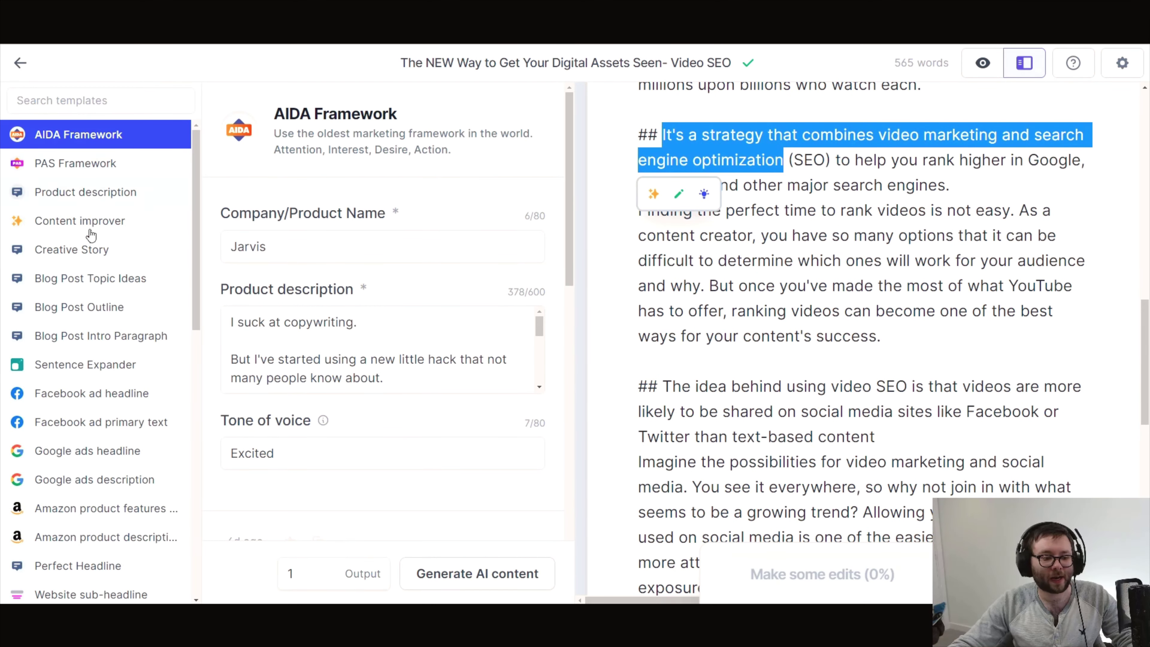
Fill in the Sentence Expander template with the copied sentence, the tone of voice "professional" and the output language "english"
{"action": "left_click", "coordinate": [103, 371]}
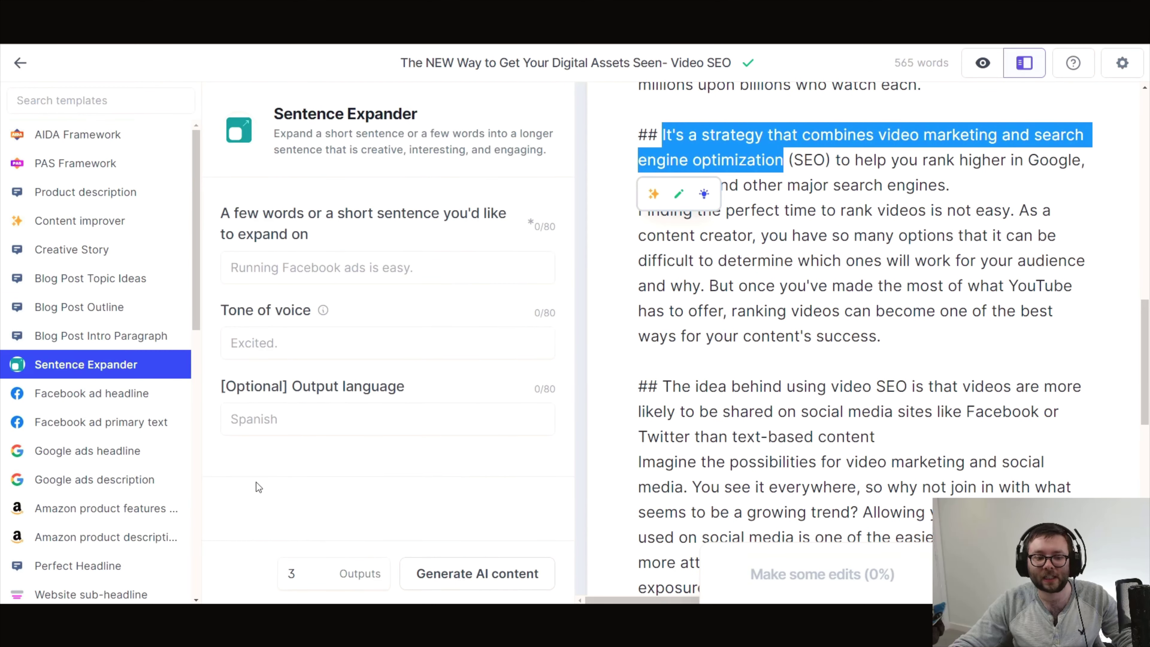
{"action": "left_click", "coordinate": [322, 283]}
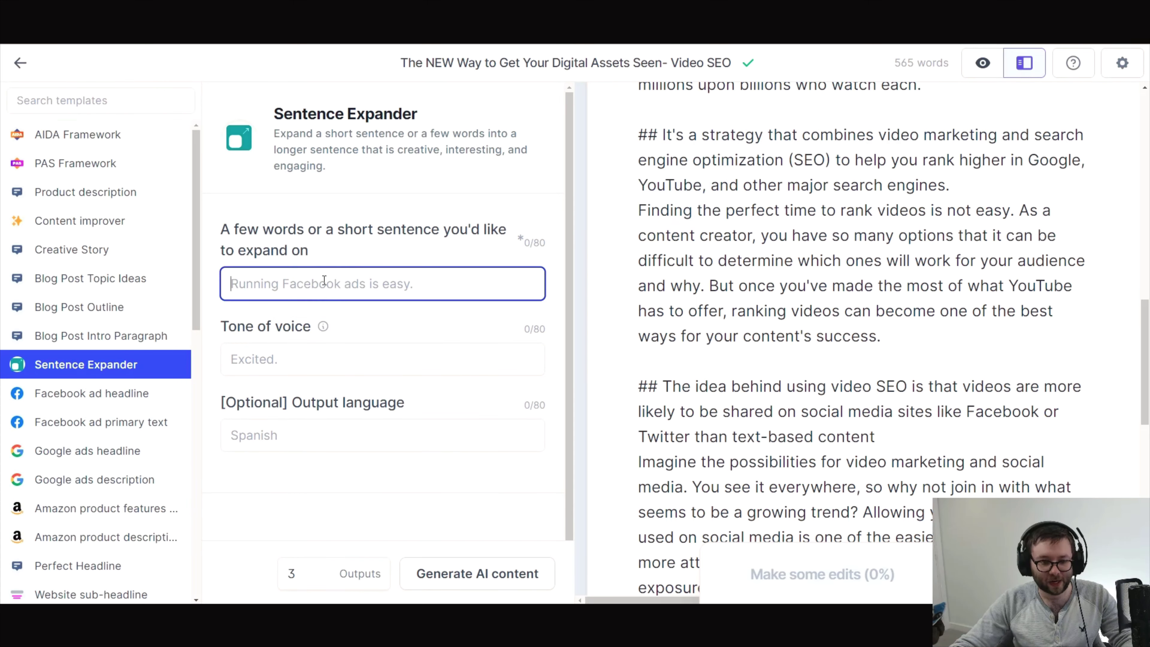
{"action": "key", "text": "ctrl+v"}
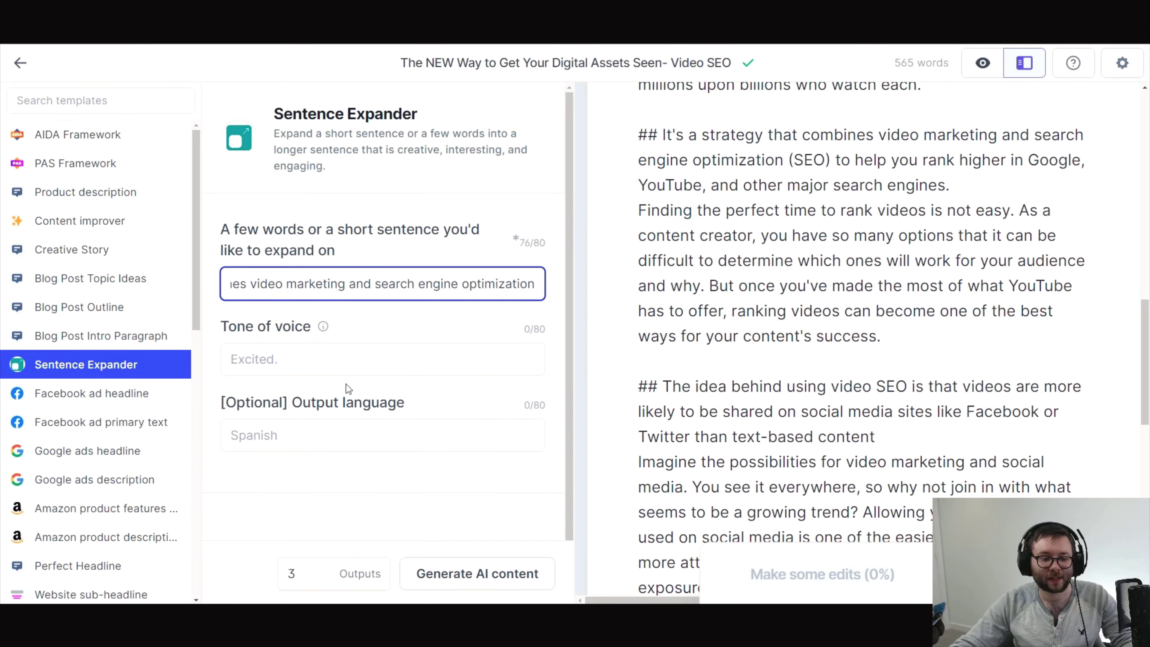
{"action": "left_click", "coordinate": [354, 364]}
{"action": "type", "text": "profes"}
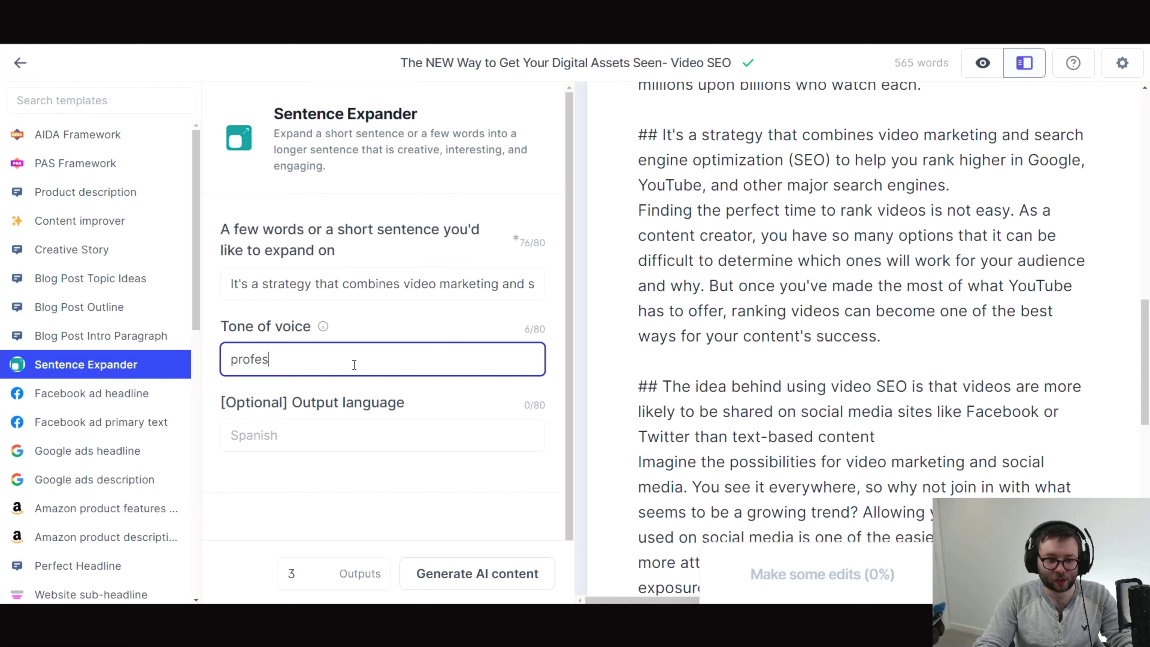
{"action": "type", "text": "sional"}
{"action": "key", "text": "Tab"}
{"action": "type", "text": "e"}
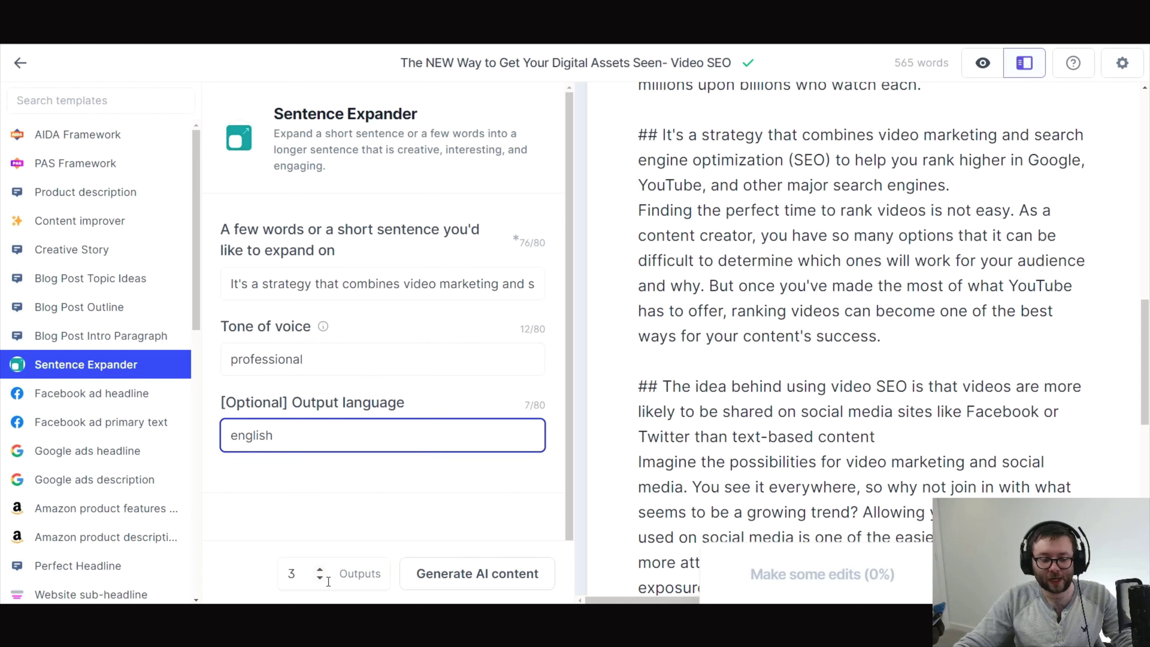
Generate three expanded versions of the sentence and read through them
{"action": "left_click", "coordinate": [303, 578]}
{"action": "left_click", "coordinate": [439, 580]}
{"action": "right_click", "coordinate": [439, 580]}
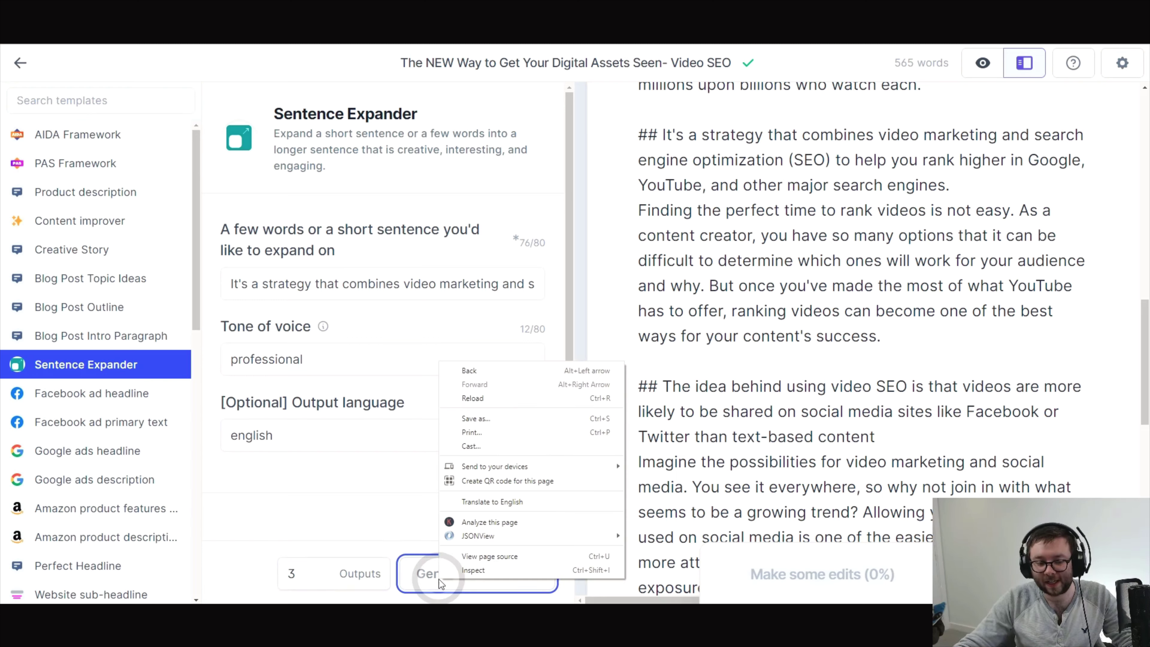
{"action": "left_click", "coordinate": [406, 534]}
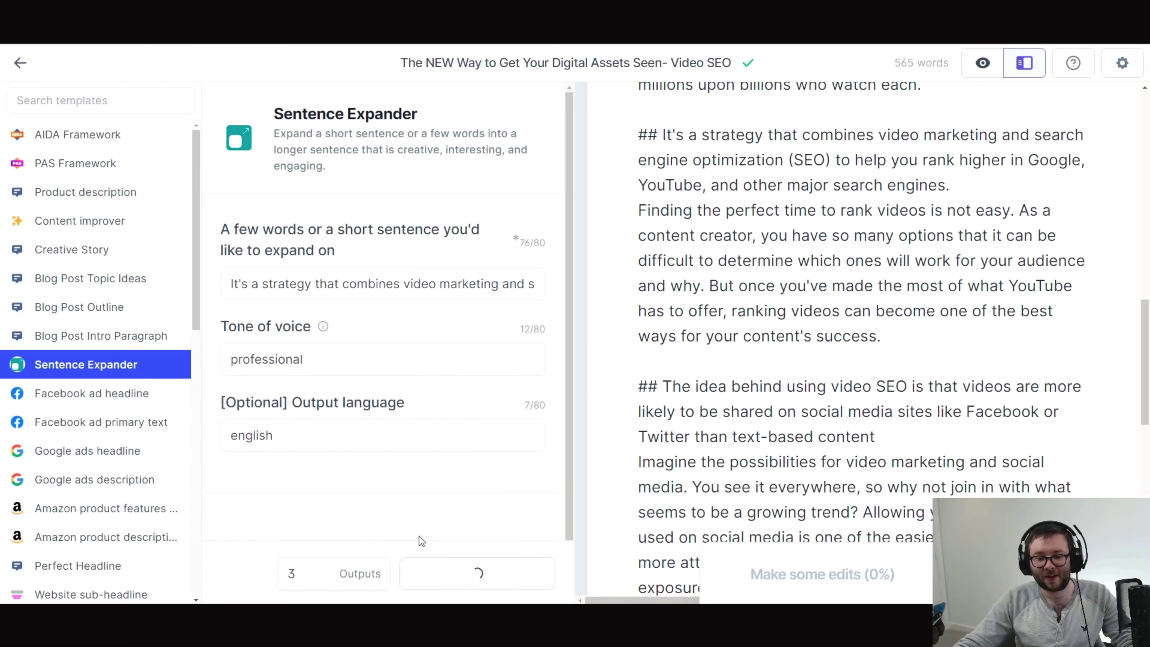
{"action": "scroll", "coordinate": [456, 513], "scroll_direction": "down", "scroll_amount": 6}
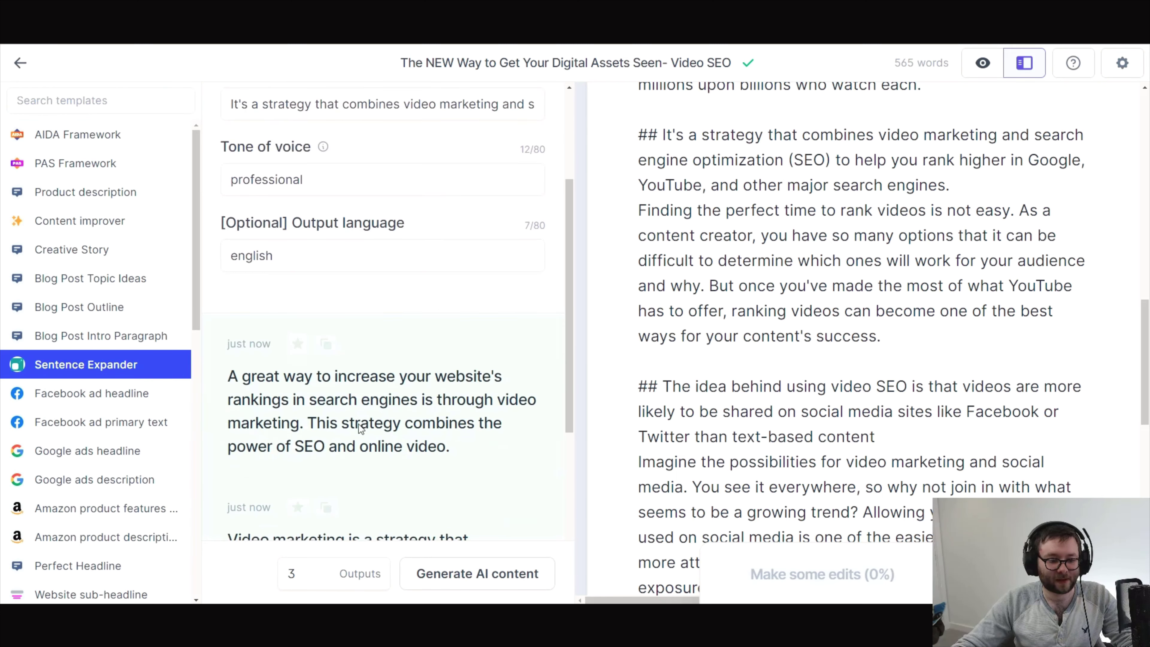
{"action": "scroll", "coordinate": [301, 277], "scroll_direction": "down", "scroll_amount": 1}
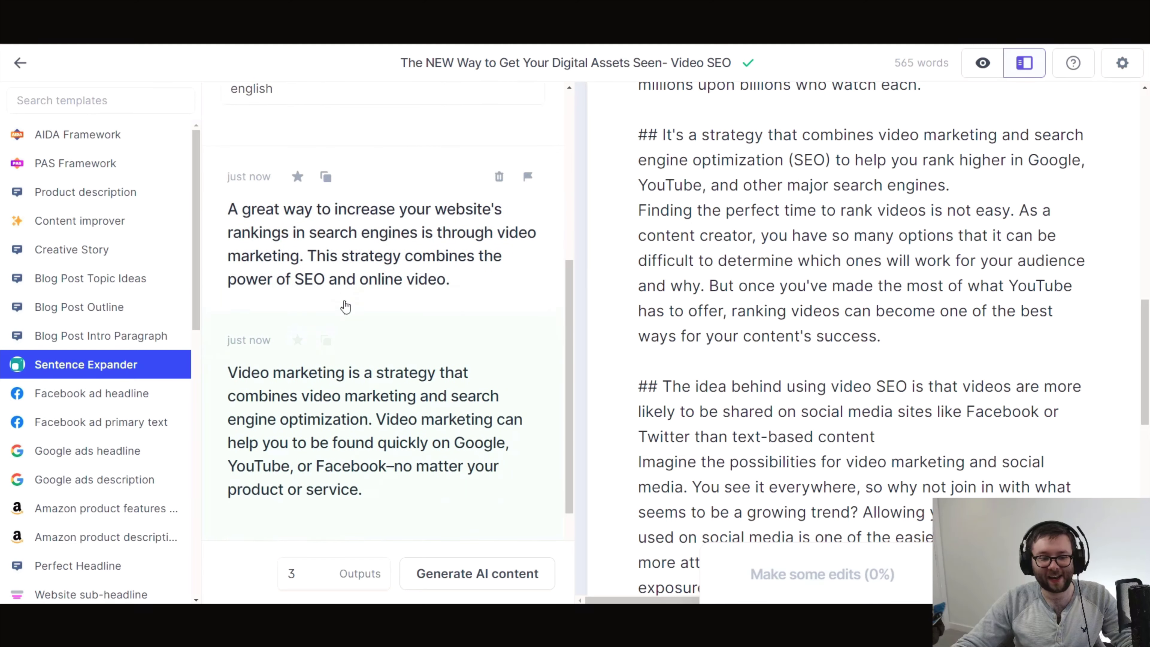
{"action": "scroll", "coordinate": [344, 309], "scroll_direction": "up", "scroll_amount": 1}
{"action": "scroll", "coordinate": [334, 249], "scroll_direction": "down", "scroll_amount": 4}
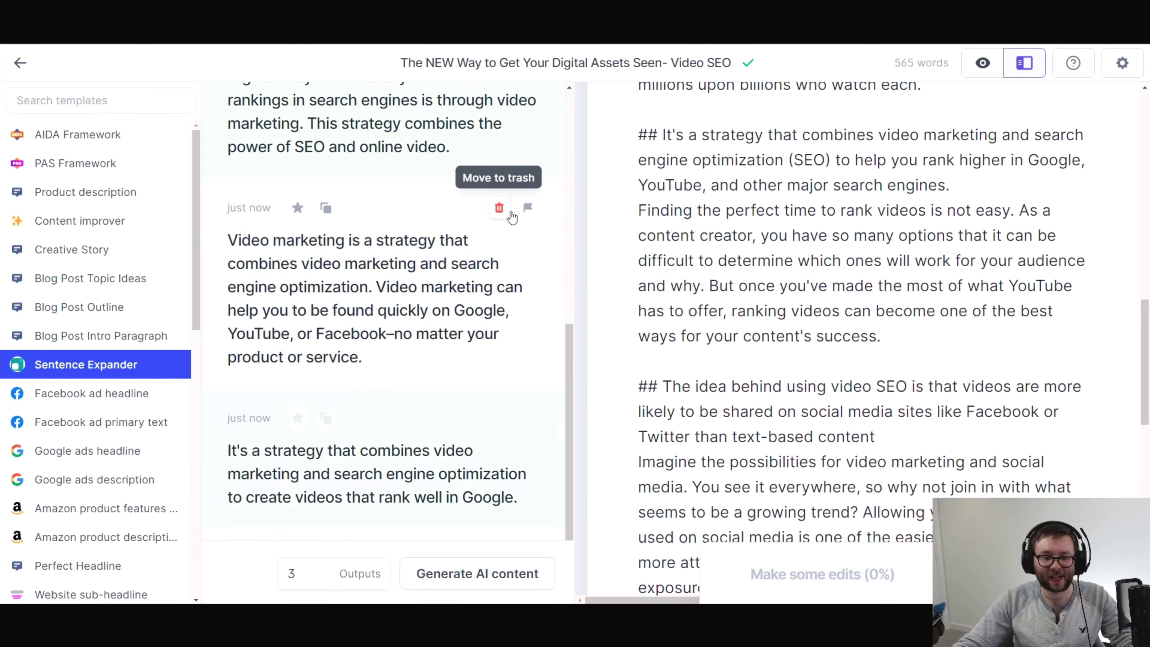
{"action": "scroll", "coordinate": [357, 344], "scroll_direction": "up", "scroll_amount": 3}
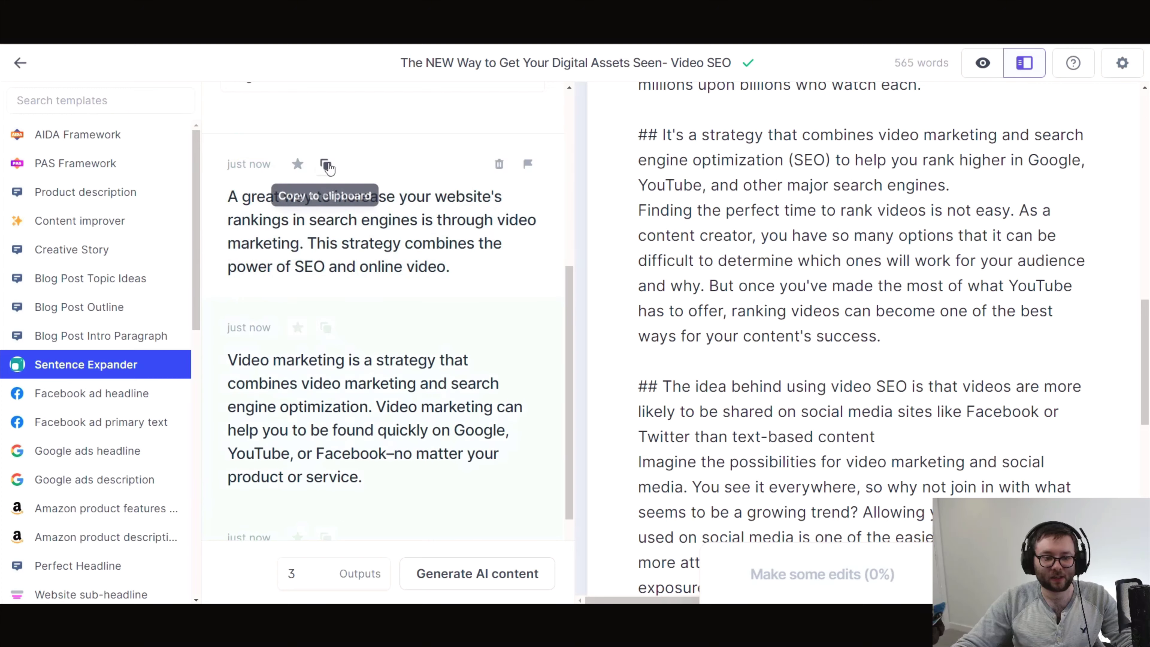
Copy the first expansion and paste it as a new paragraph after "ways for your content's success."
{"action": "left_click", "coordinate": [326, 164]}
{"action": "left_click", "coordinate": [987, 337]}
{"action": "key", "text": "Return"}
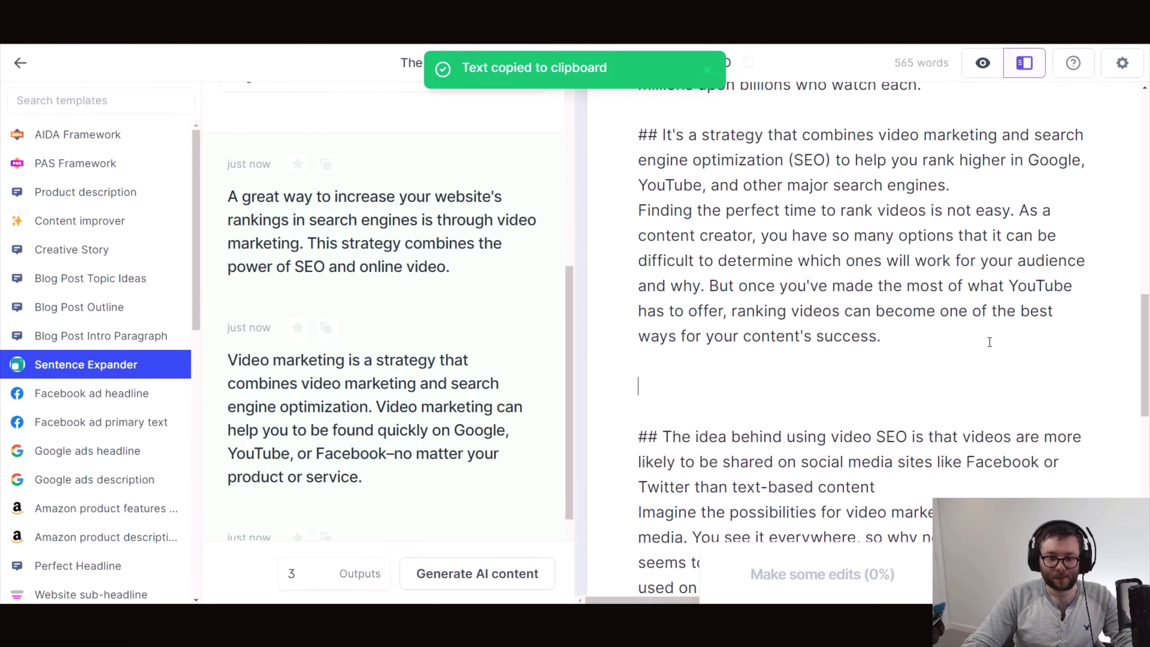
{"action": "key", "text": "ctrl+v"}
Compose further AI text after the introduction paragraph that ends with "(unlike traditional SEO)."
{"action": "scroll", "coordinate": [933, 267], "scroll_direction": "down", "scroll_amount": 5}
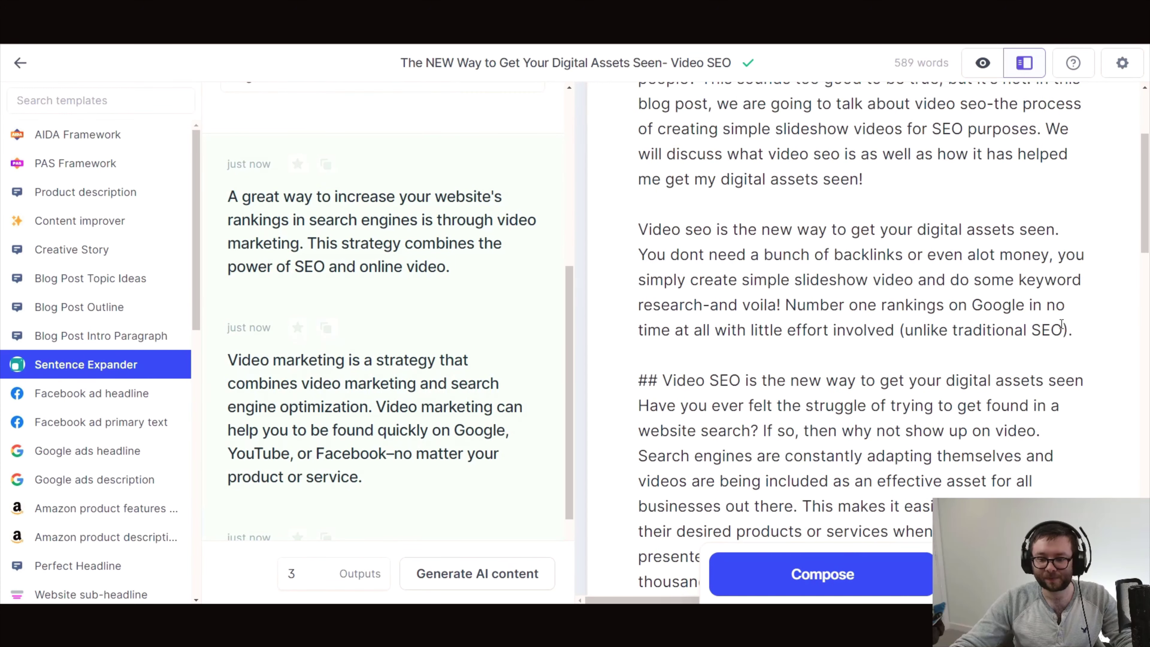
{"action": "scroll", "coordinate": [901, 308], "scroll_direction": "up", "scroll_amount": 2}
{"action": "left_click", "coordinate": [883, 319]}
{"action": "scroll", "coordinate": [901, 317], "scroll_direction": "down", "scroll_amount": 1}
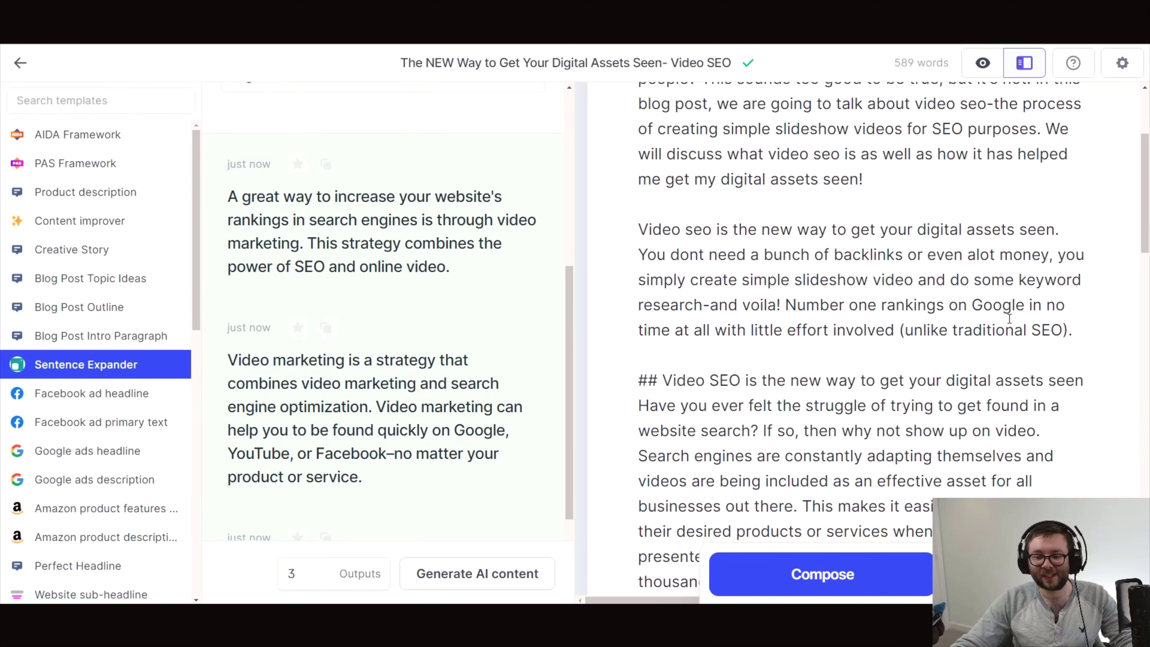
{"action": "left_click", "coordinate": [1084, 330]}
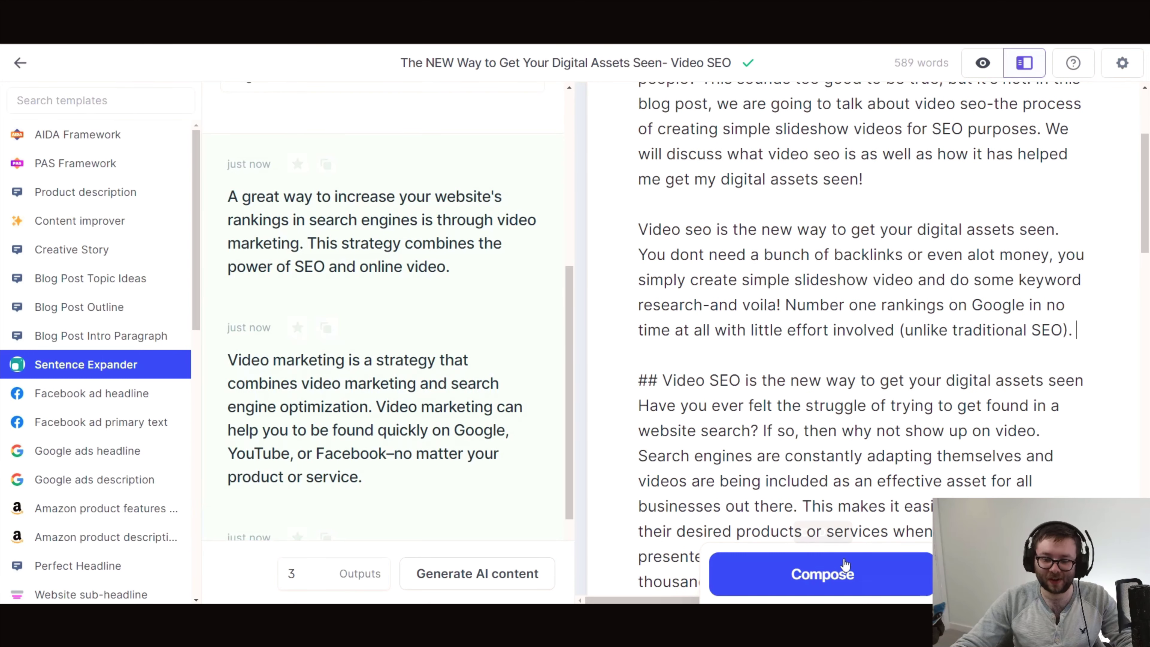
{"action": "left_click", "coordinate": [849, 579]}
{"action": "left_click", "coordinate": [981, 574]}
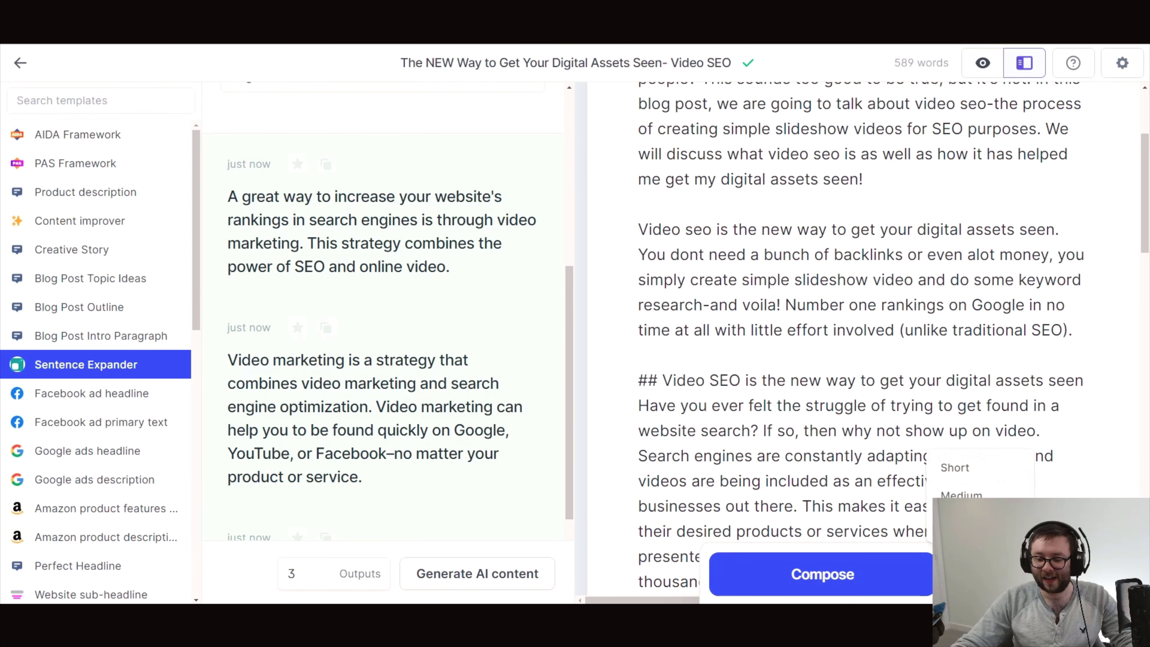
{"action": "left_click", "coordinate": [847, 571]}
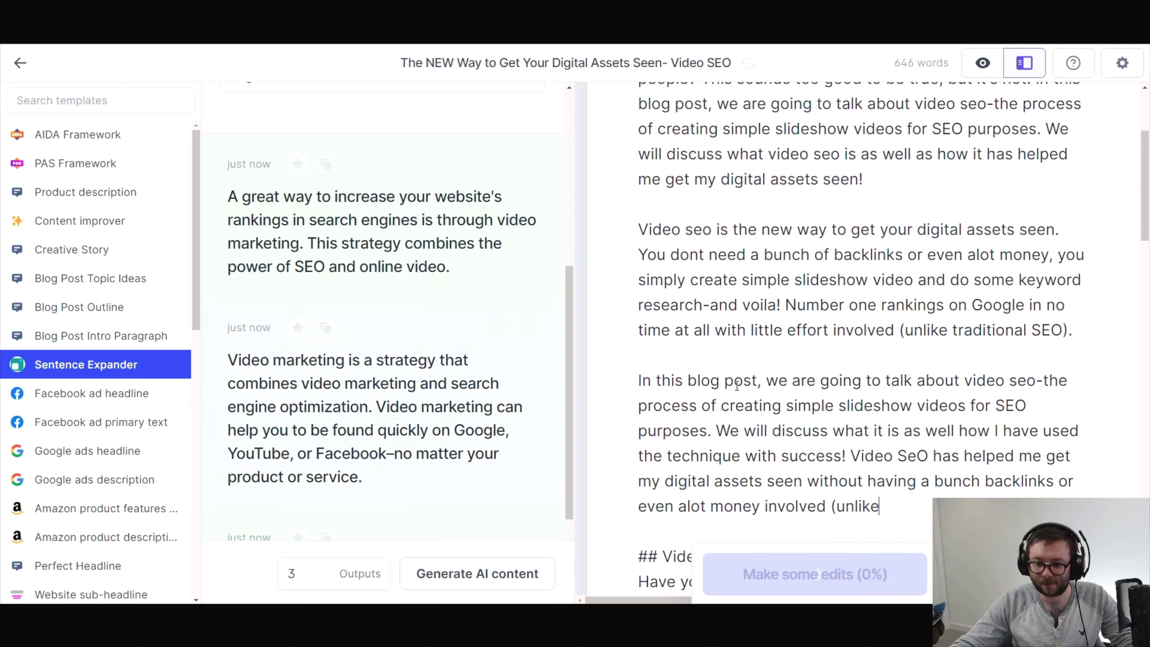
Trim the newly composed paragraph to its first sentence, ending at "for SEO purposes.", and select that sentence
{"action": "scroll", "coordinate": [741, 392], "scroll_direction": "down", "scroll_amount": 3}
{"action": "left_click_drag", "start_coordinate": [944, 399], "coordinate": [620, 267]}
{"action": "key", "text": "BackSpace"}
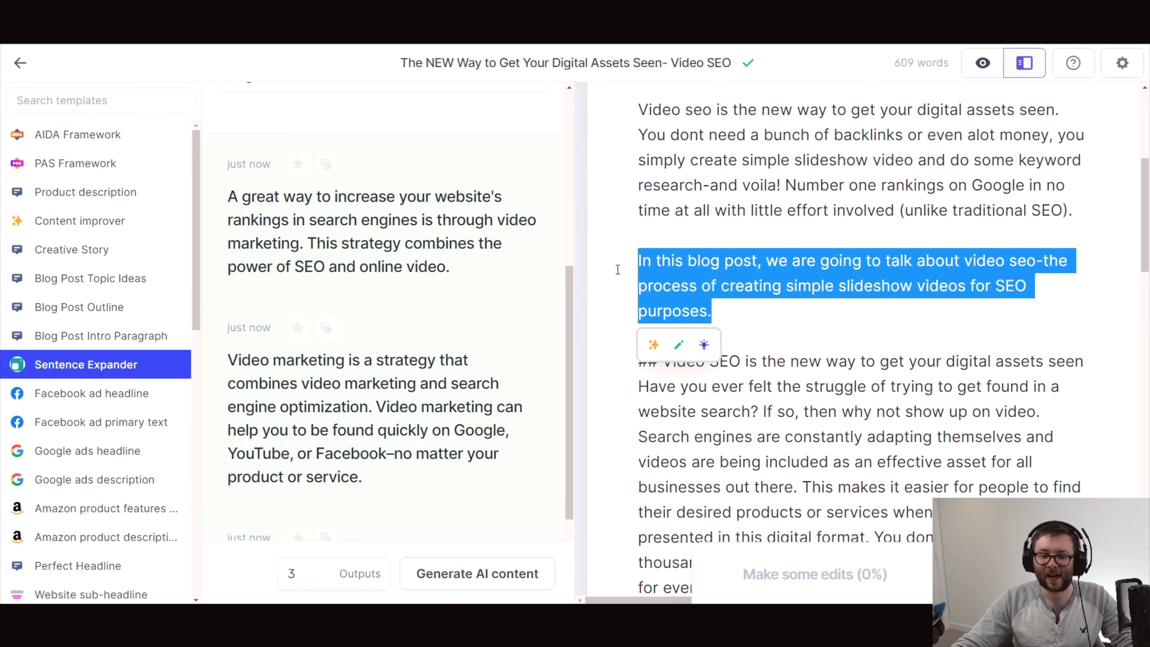
Rewrite the selected sentence with AI as "In this blog post, we will discuss the process of creating slideshow video for SEO purposes."
{"action": "left_click", "coordinate": [665, 351]}
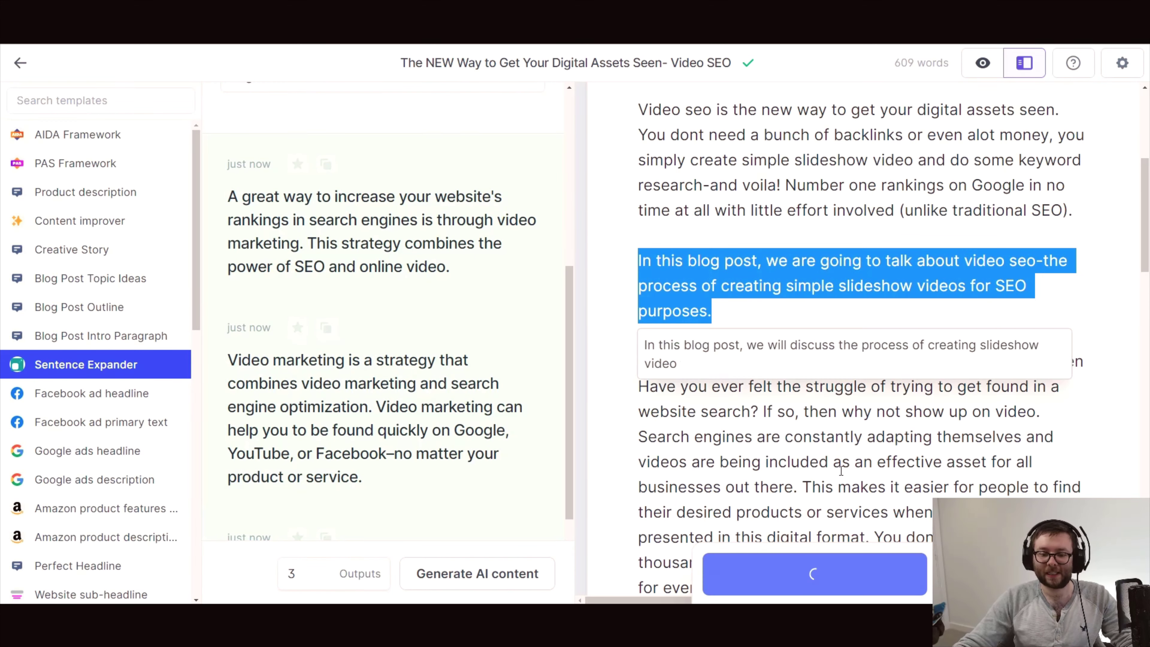
{"action": "left_click", "coordinate": [651, 397]}
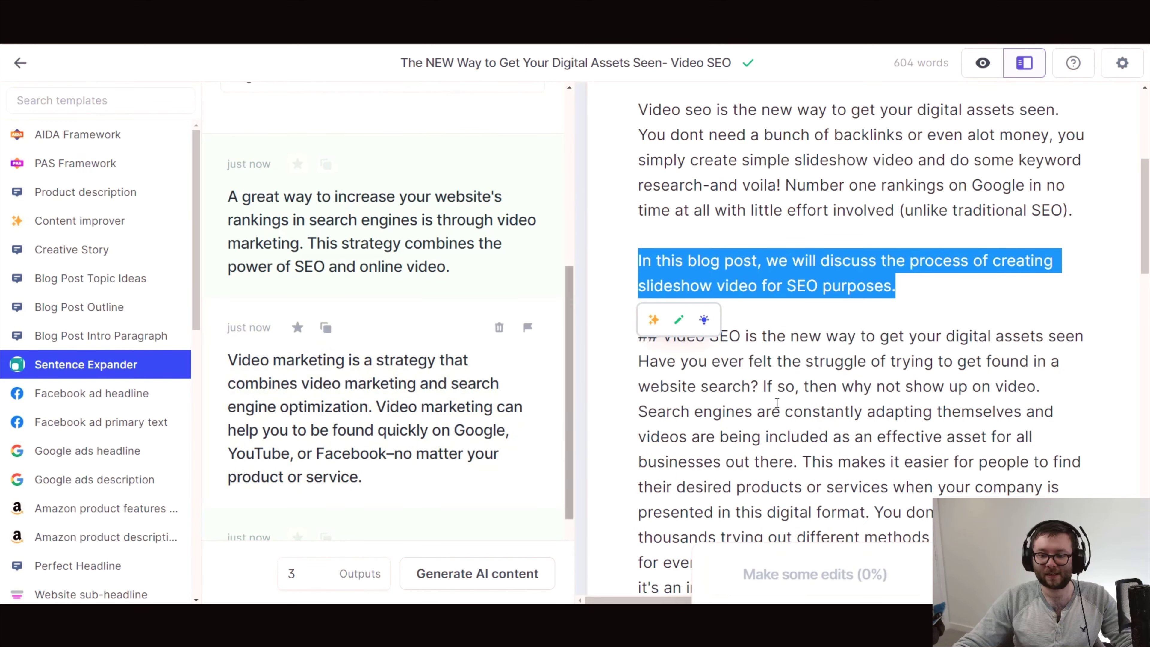
{"action": "left_click", "coordinate": [963, 328]}
{"action": "scroll", "coordinate": [958, 365], "scroll_direction": "up", "scroll_amount": 6}
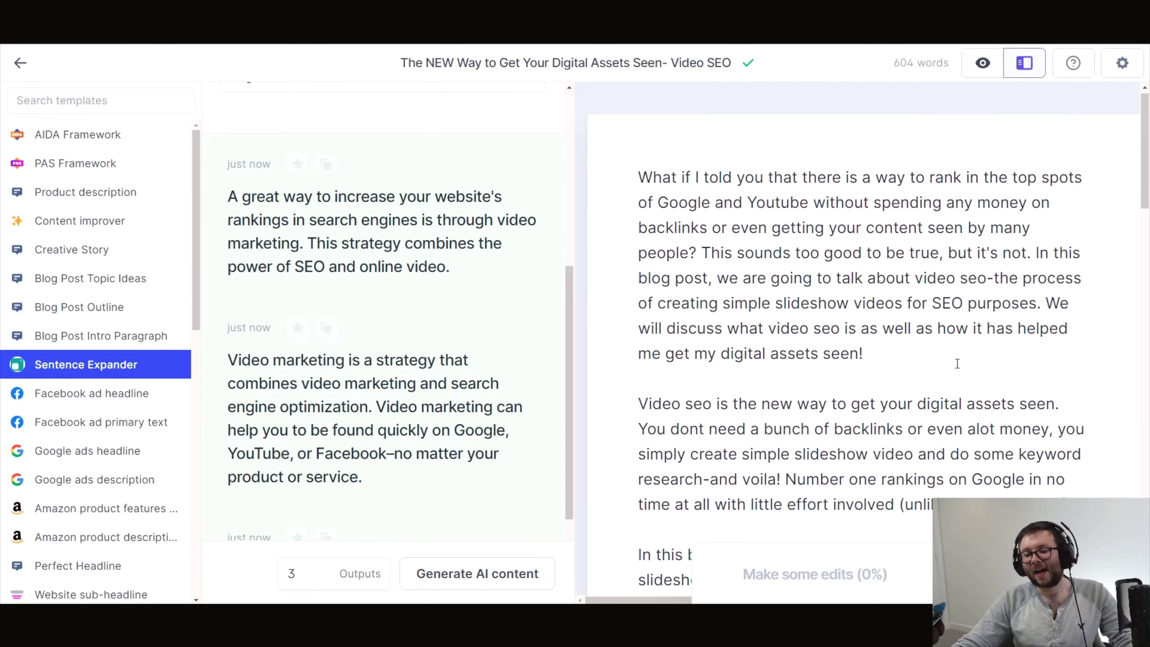